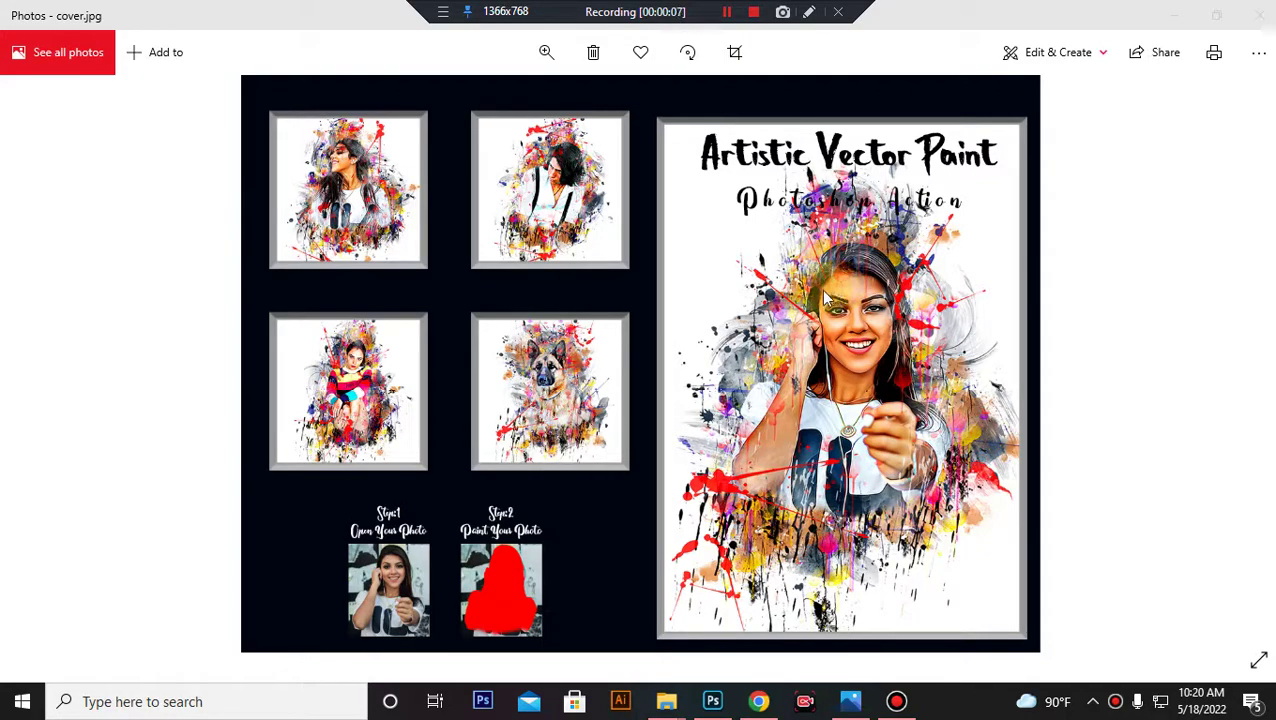
Leave the cover.jpg preview in Windows Photos and bring Photoshop's home screen forward
left_click(713, 701)
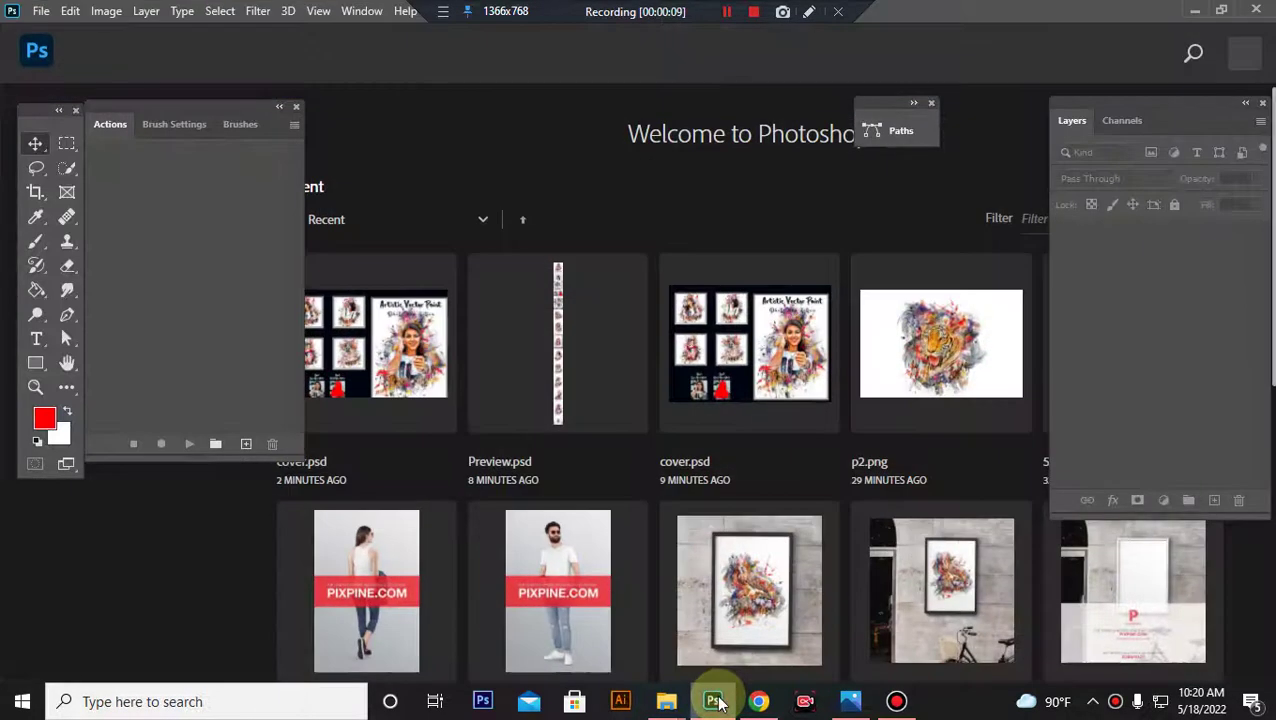
Load the Artistic Vector Paint PS Action set into Photoshop from the action pack folder
mouse_move(669, 699)
left_click(755, 625)
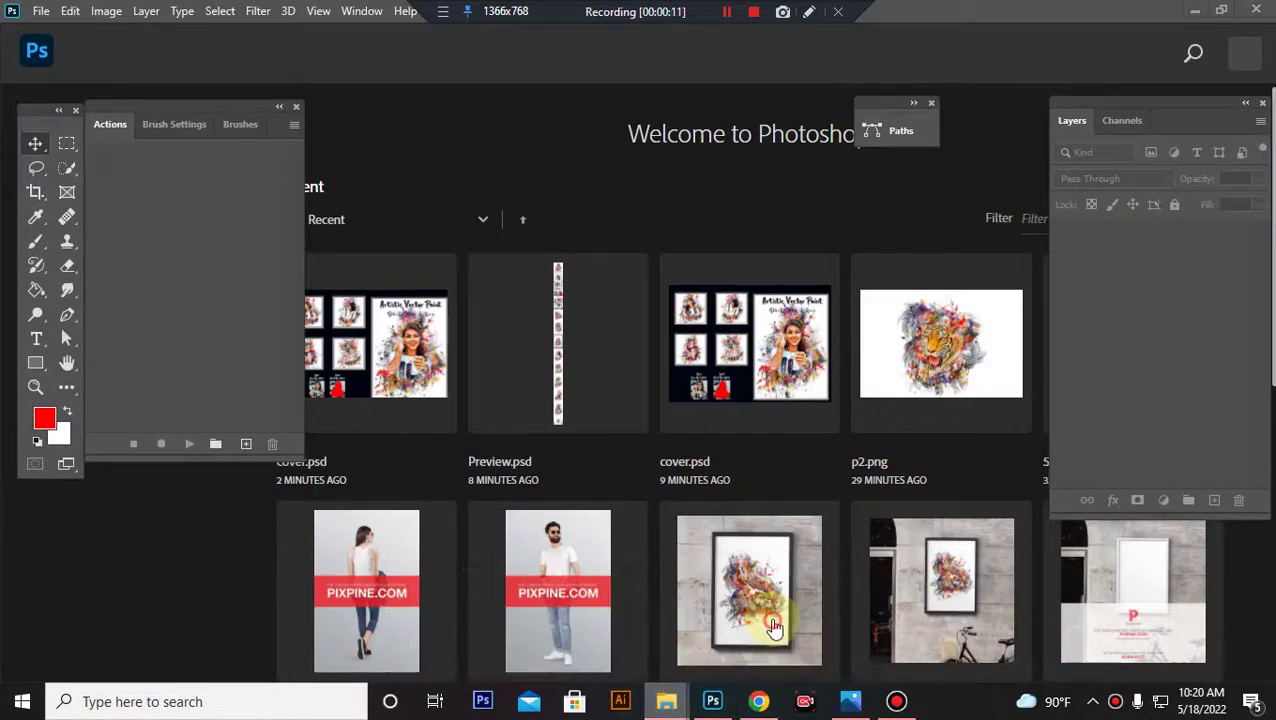
left_click(318, 133)
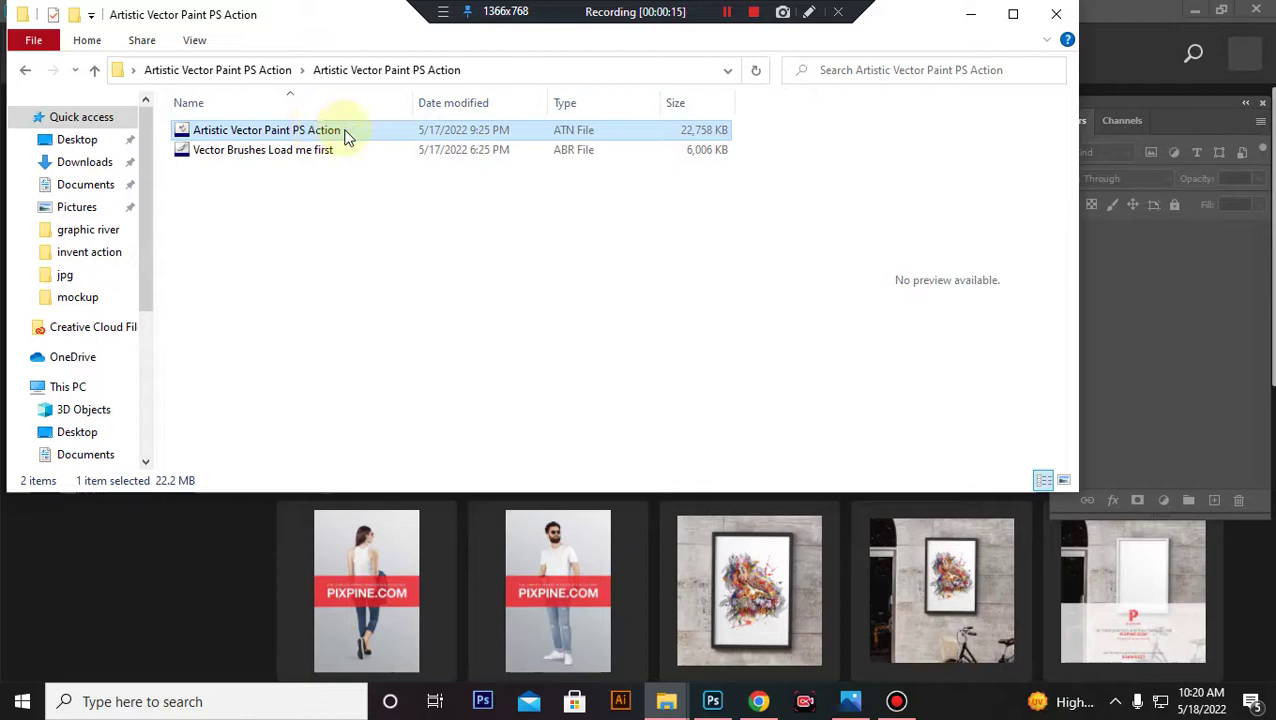
double_click(318, 131)
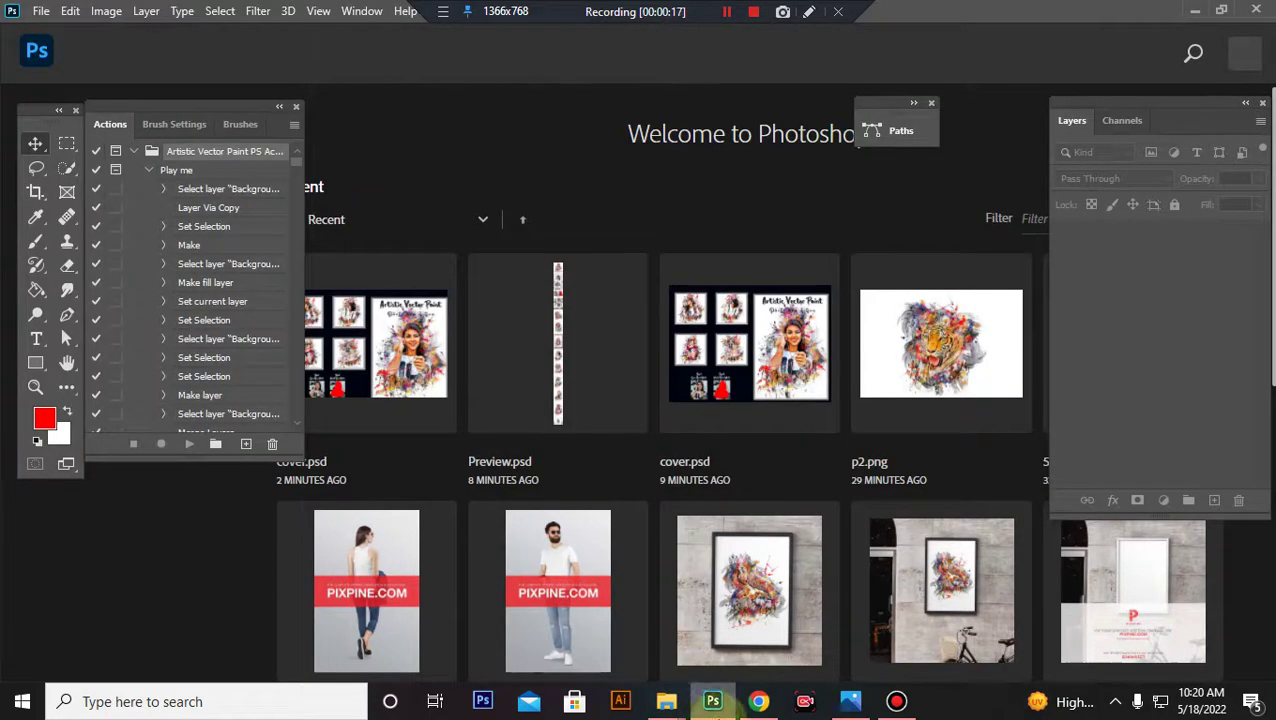
Load the Vector Brushes Load me first brush file into Photoshop
mouse_move(669, 699)
left_click(752, 635)
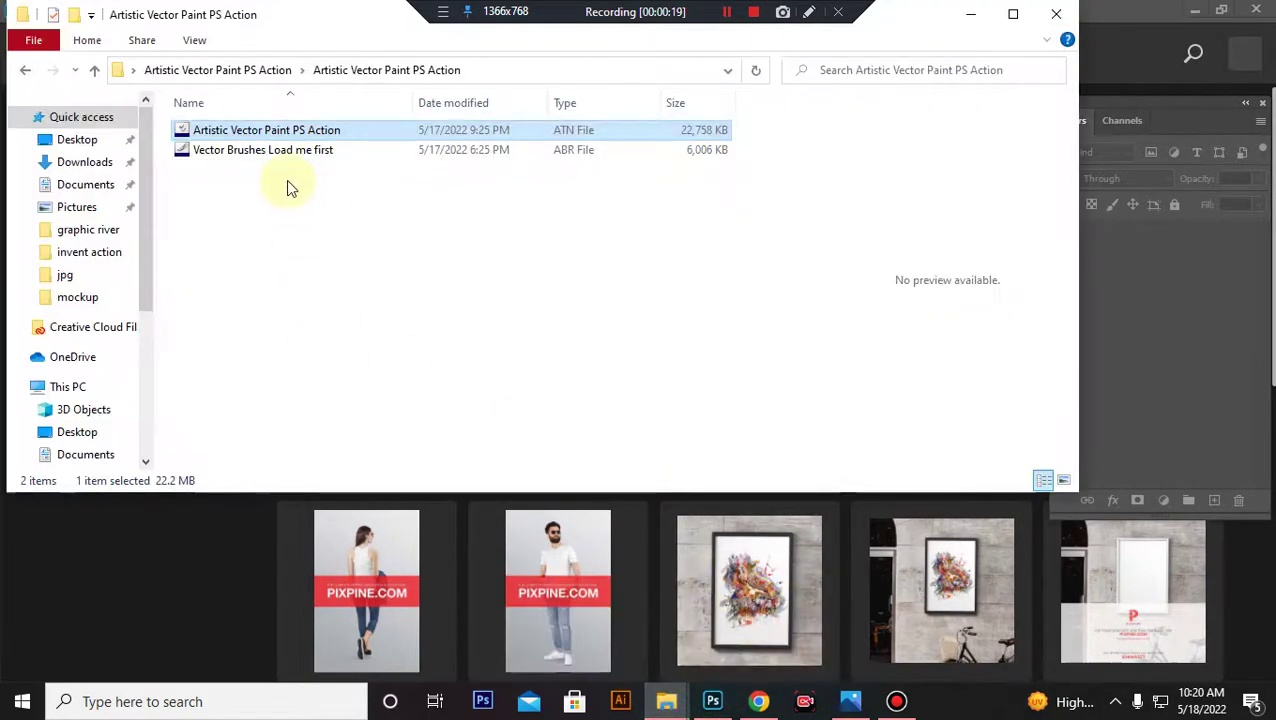
left_click(276, 155)
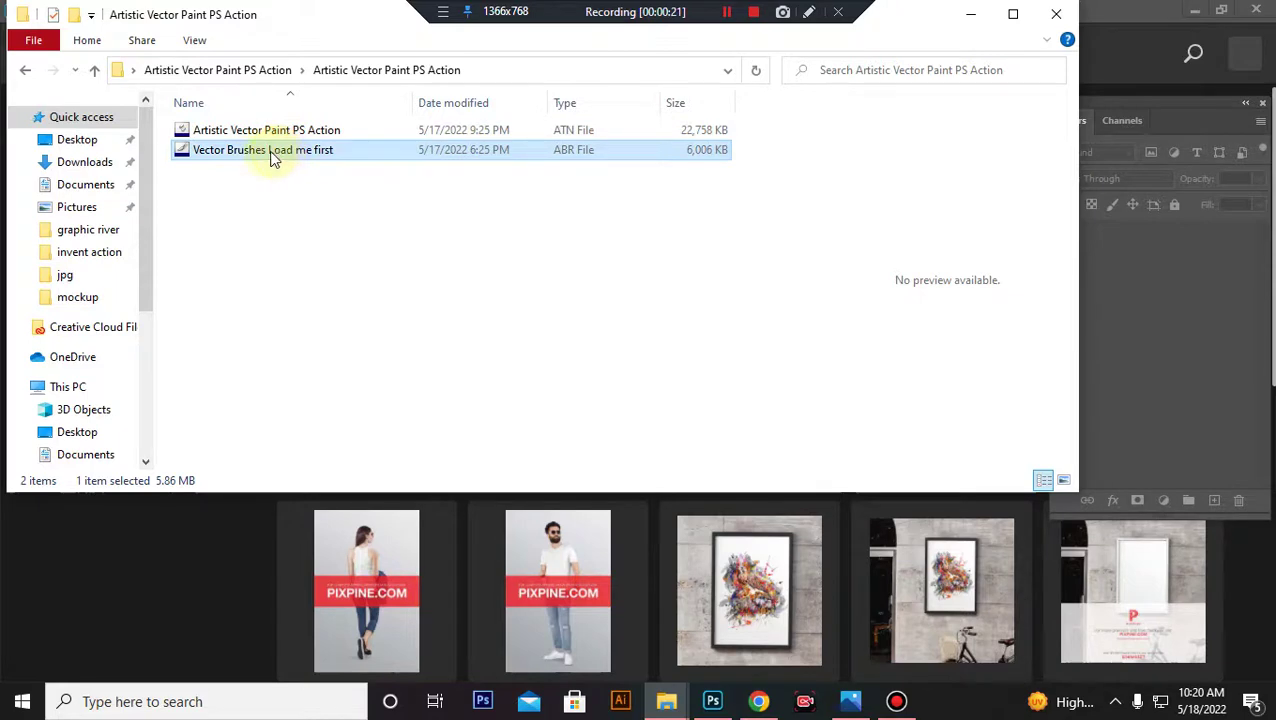
double_click(268, 155)
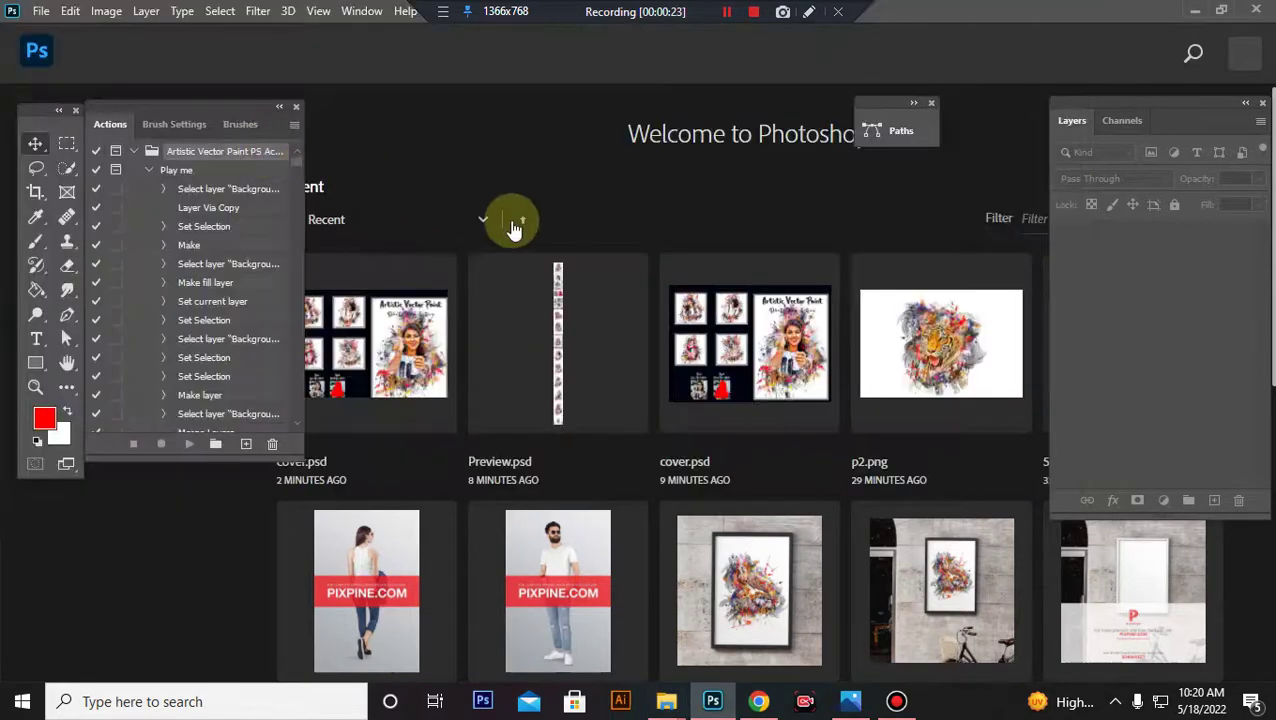
In Explorer, go from the animals folder up to All Image and into folder 103
mouse_move(664, 697)
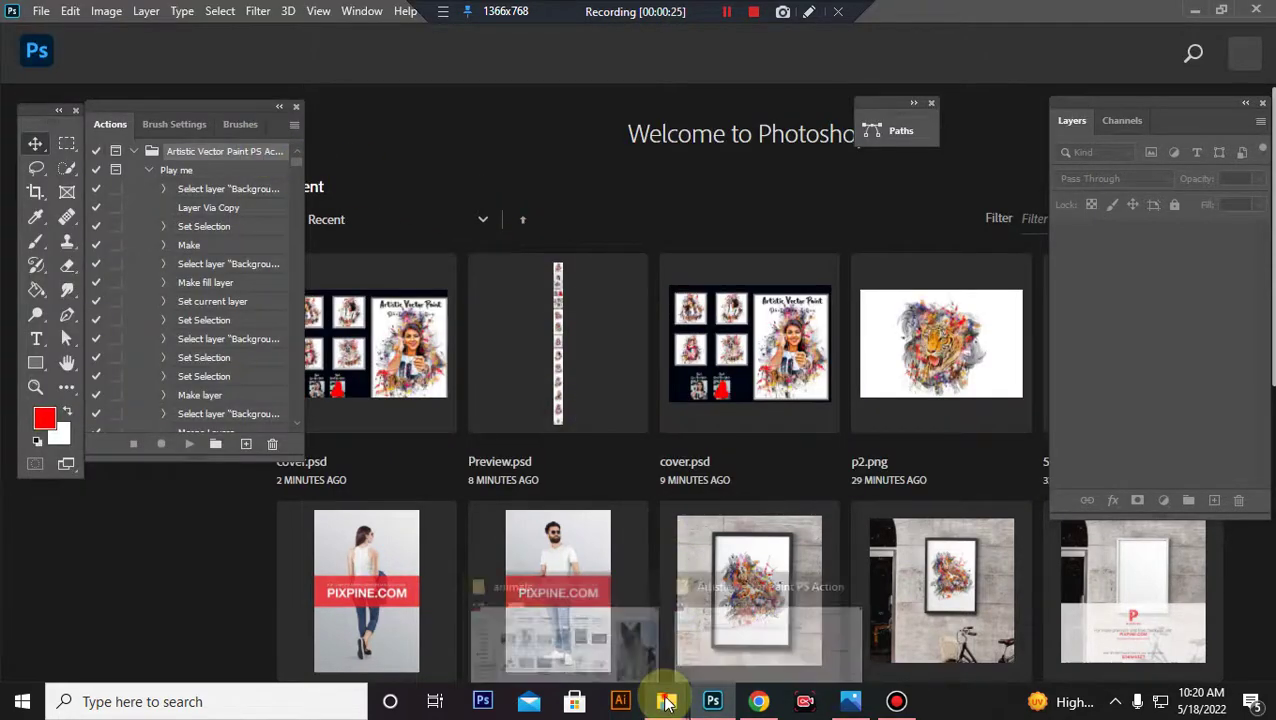
left_click(640, 660)
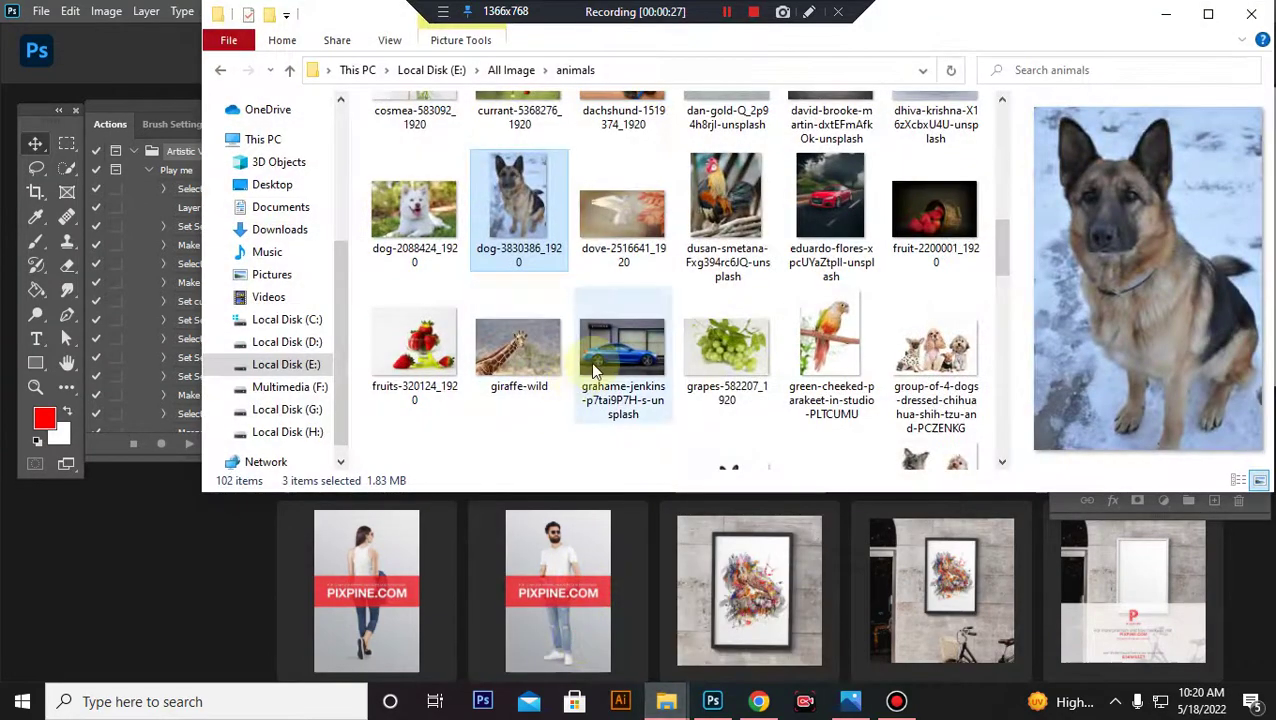
left_click(290, 78)
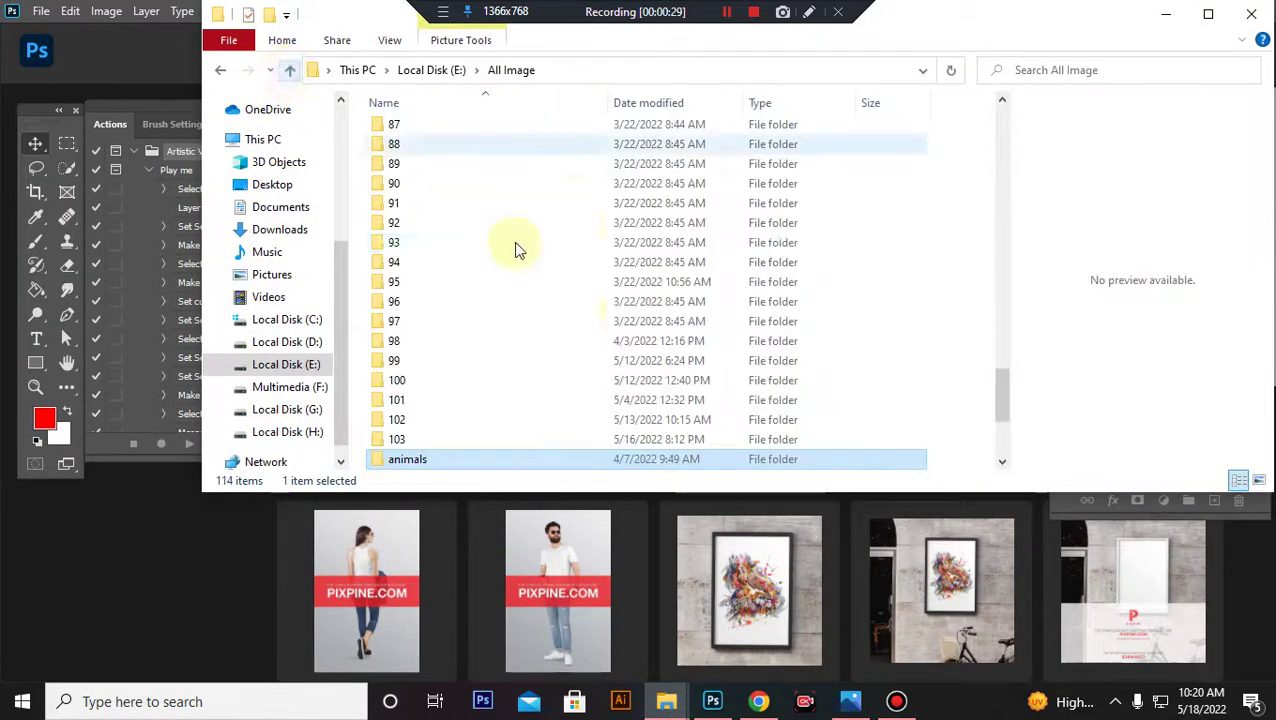
double_click(410, 447)
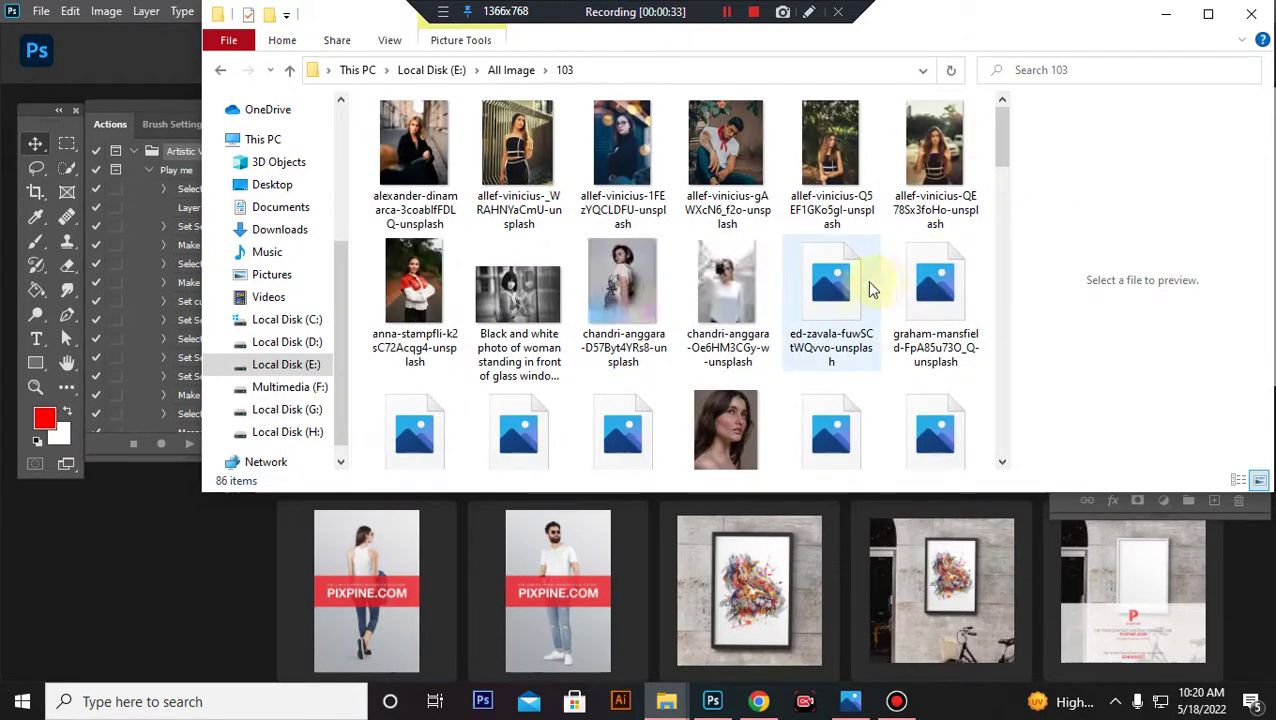
Drag the allef-vinicius red-bandana portrait onto Photoshop to open it
left_click(736, 141)
left_click_drag(781, 236, 773, 324)
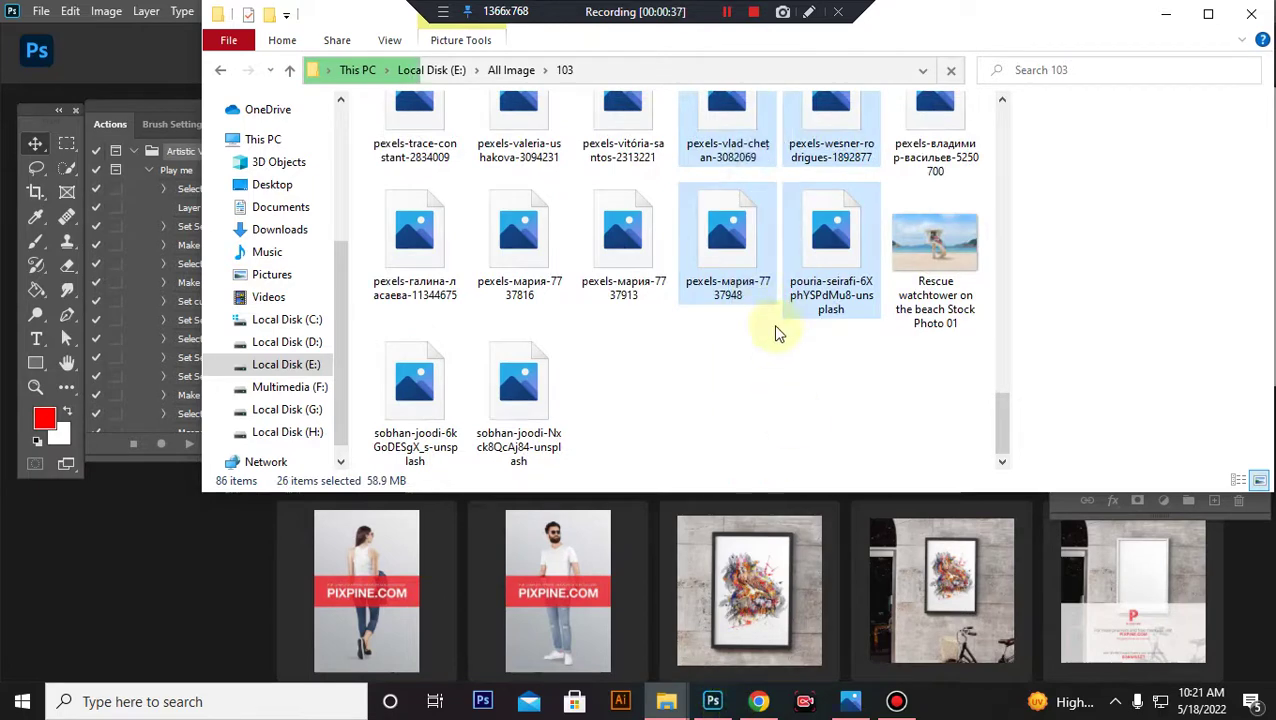
left_click(760, 340)
scroll(757, 300, "up", 8)
scroll(757, 274, "up", 5)
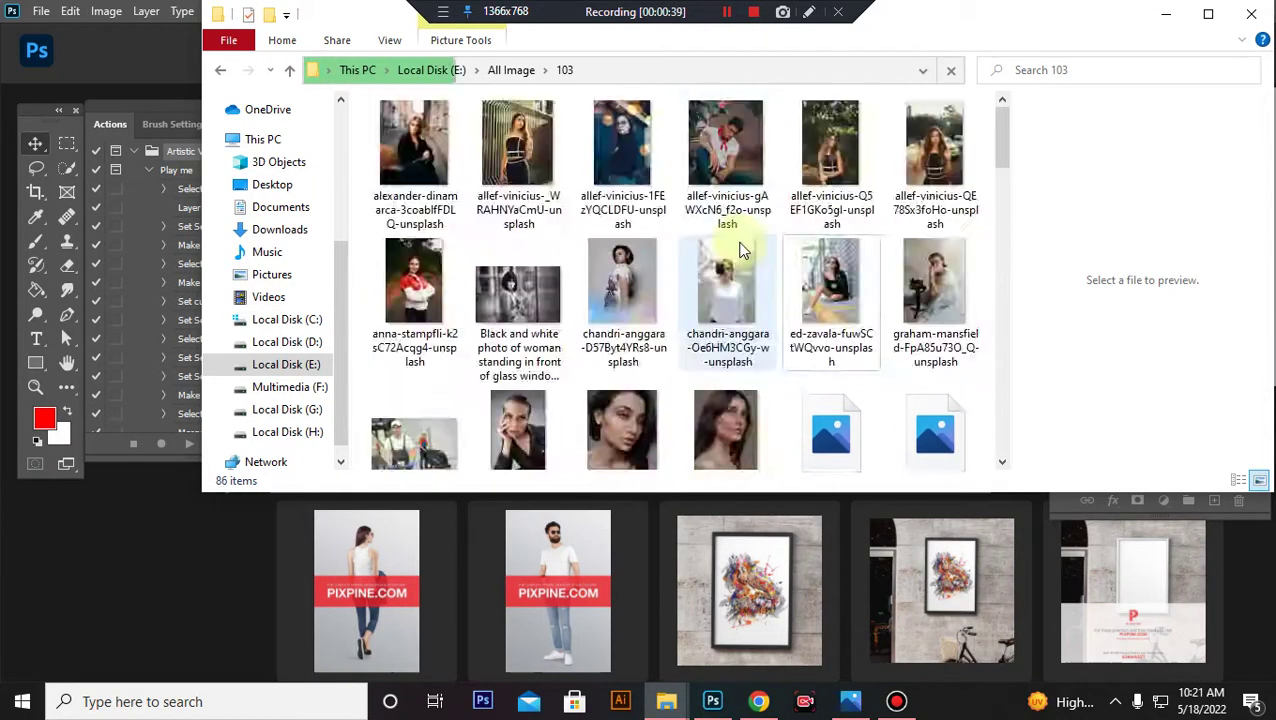
left_click(717, 141)
left_click_drag(730, 427, 752, 63)
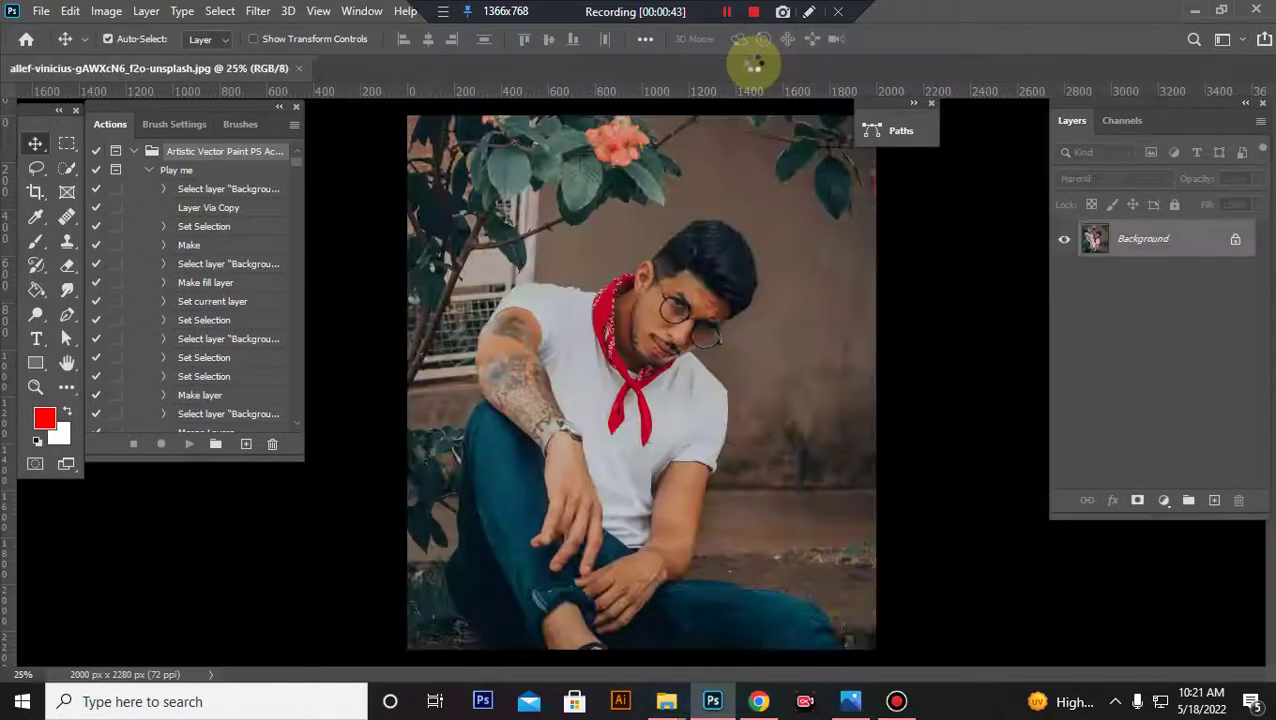
Select the man with Select Subject and add a new layer named 'paint'
right_click(68, 170)
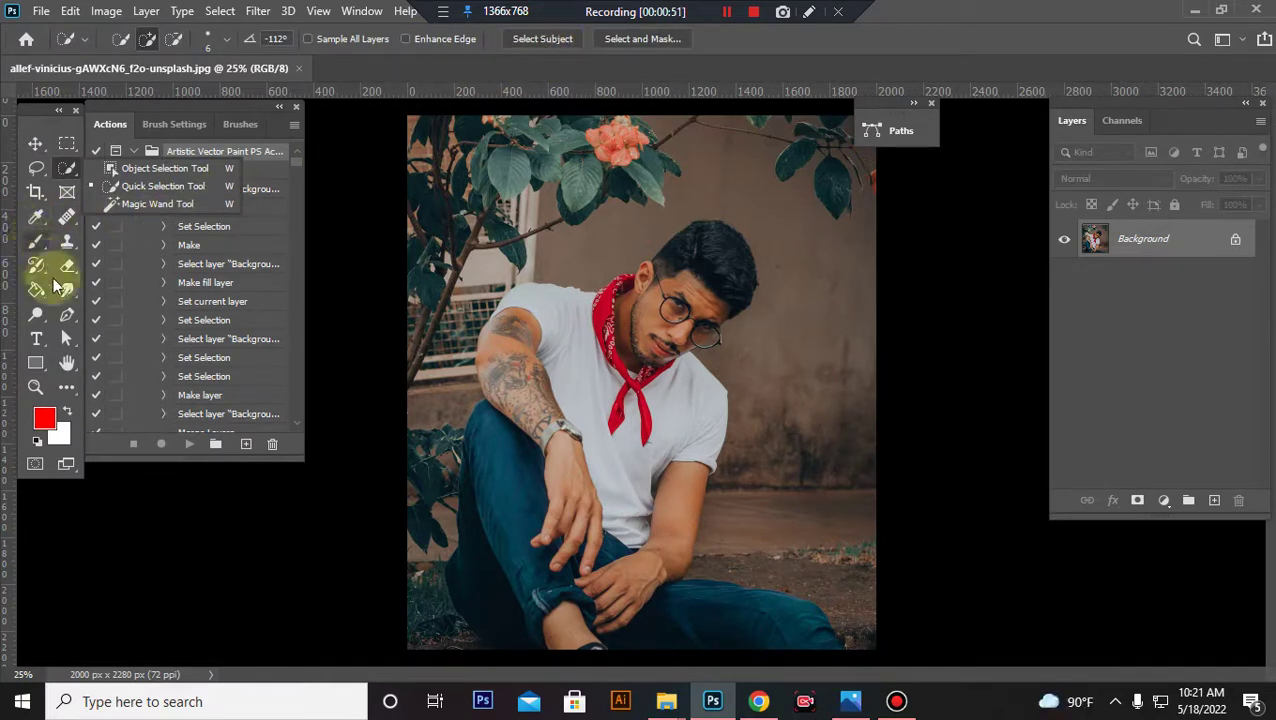
left_click(541, 39)
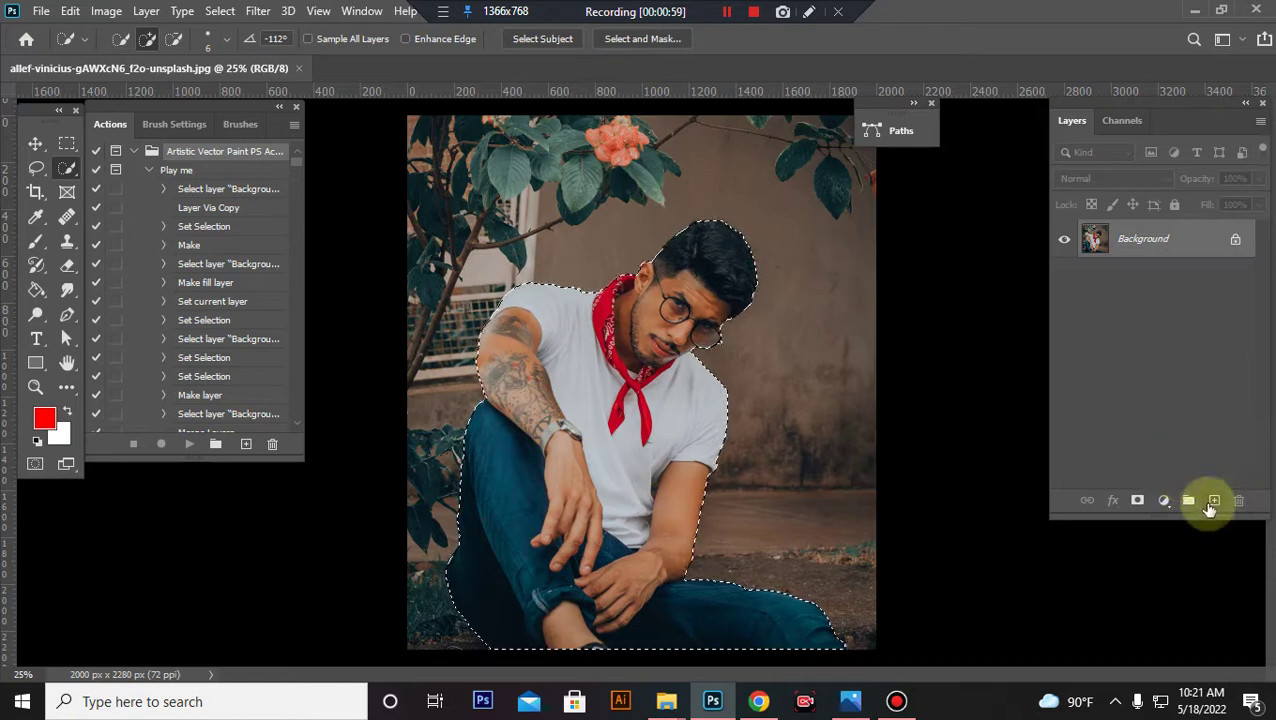
left_click(1213, 501)
double_click(1135, 239)
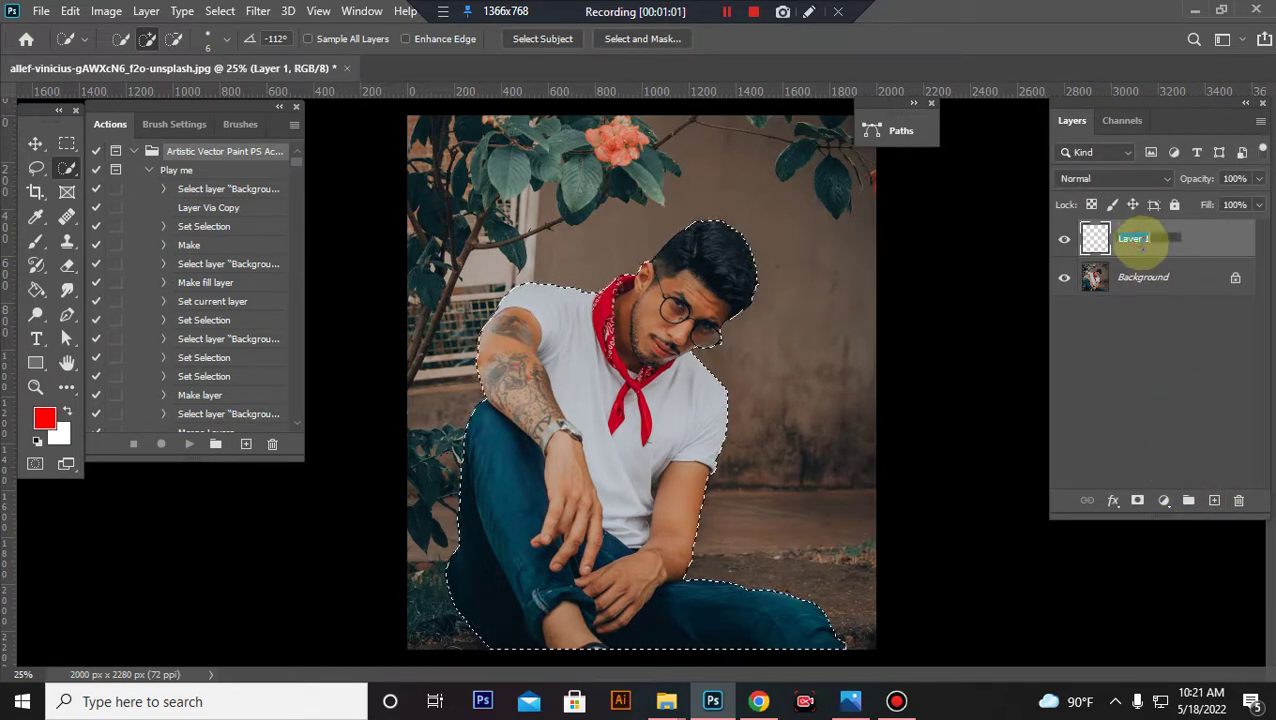
type("pa")
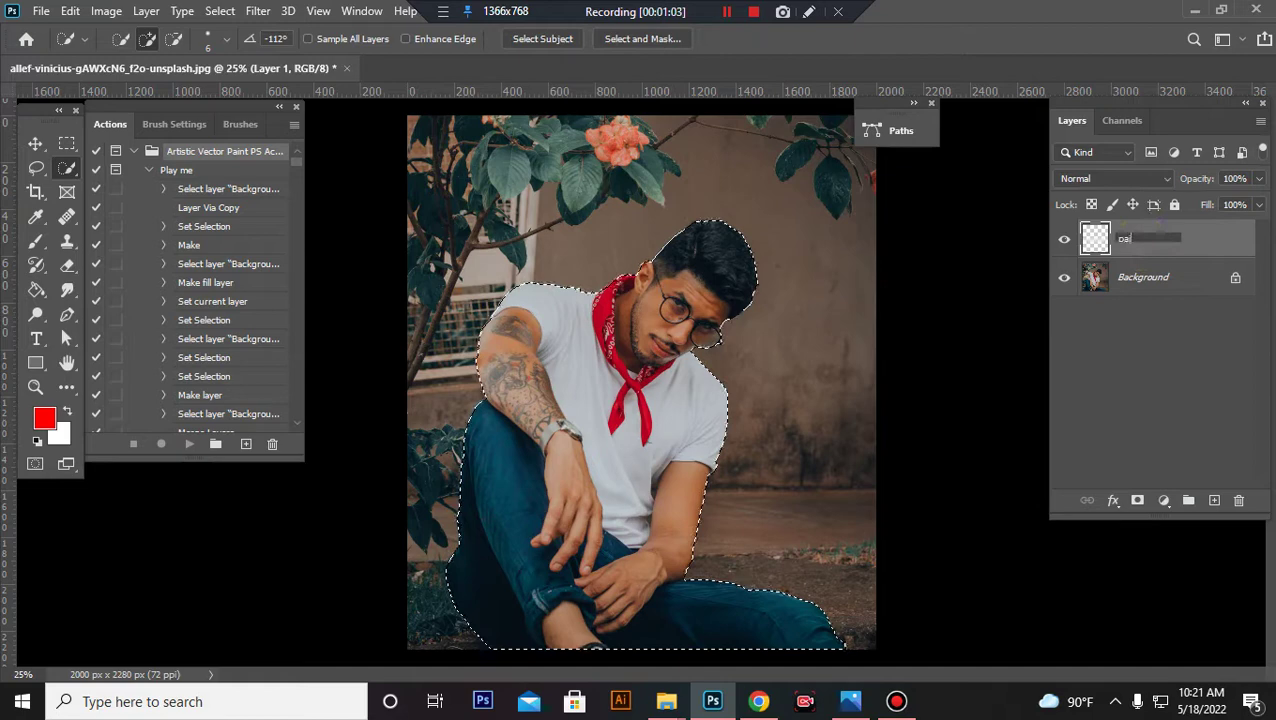
type("int")
left_click(1209, 233)
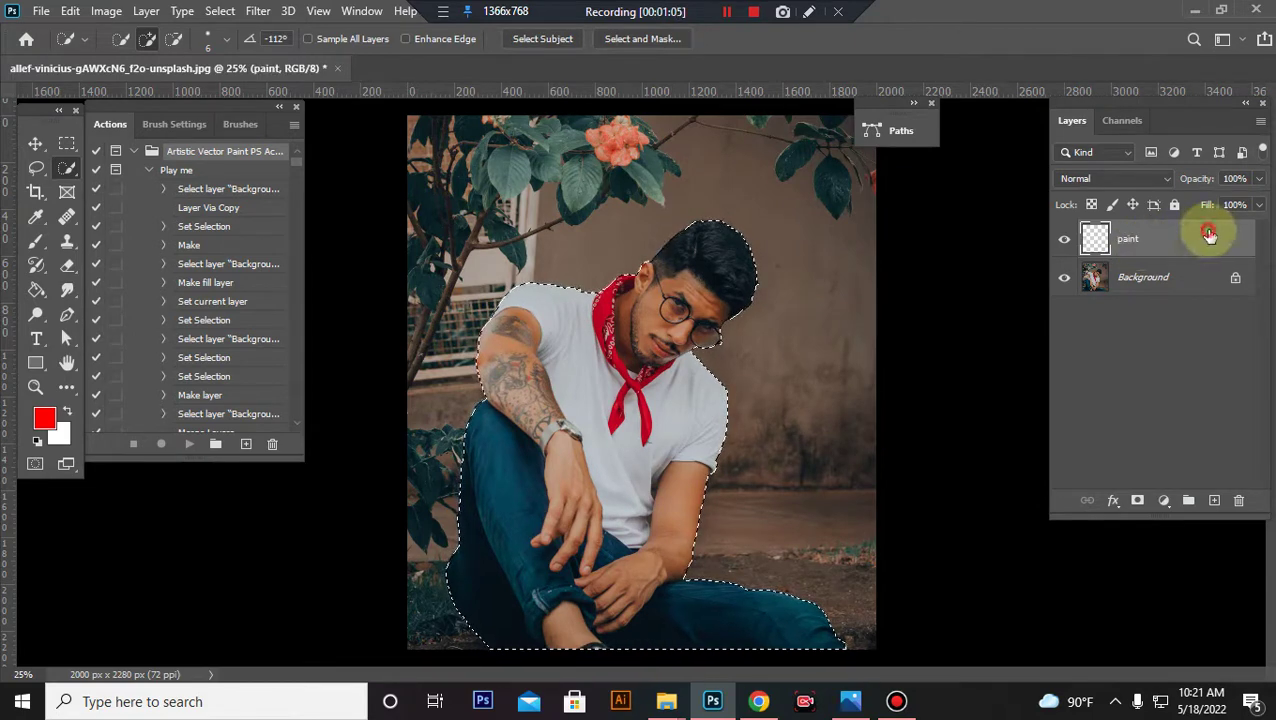
Fill the selected figure solid red with the Paint Bucket, then deselect
left_click(38, 289)
left_click(640, 378)
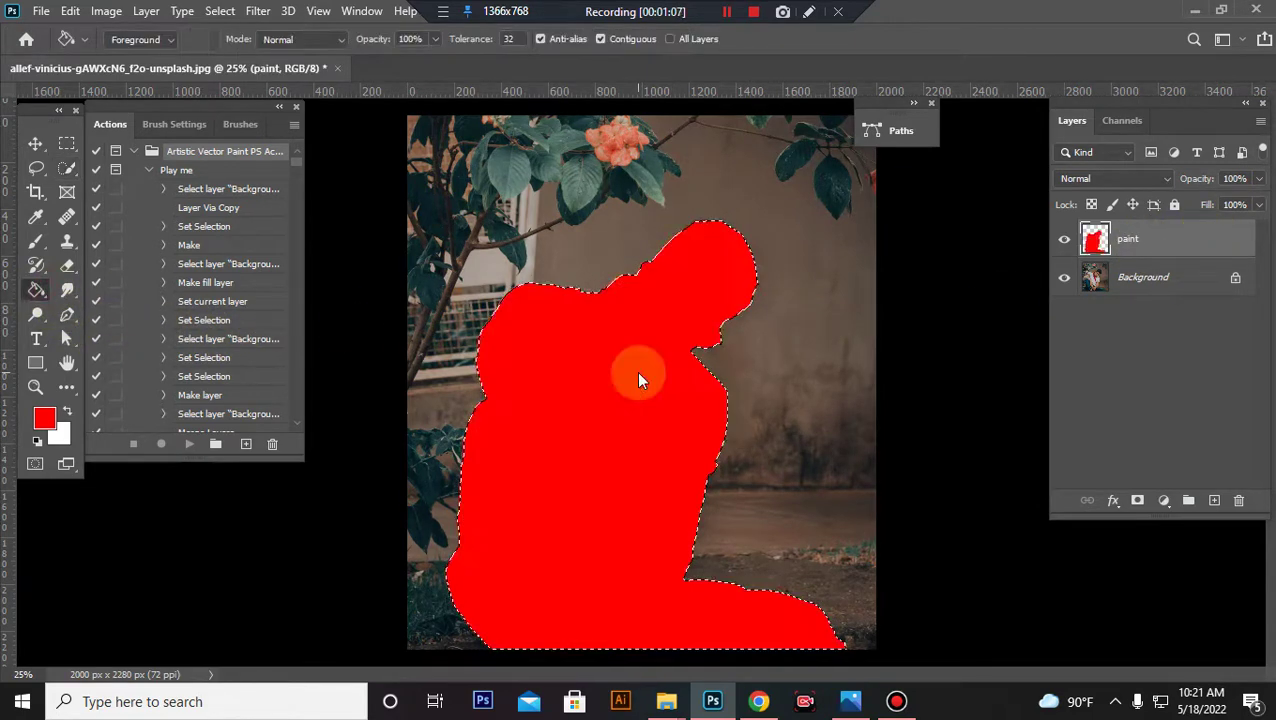
left_click(35, 143)
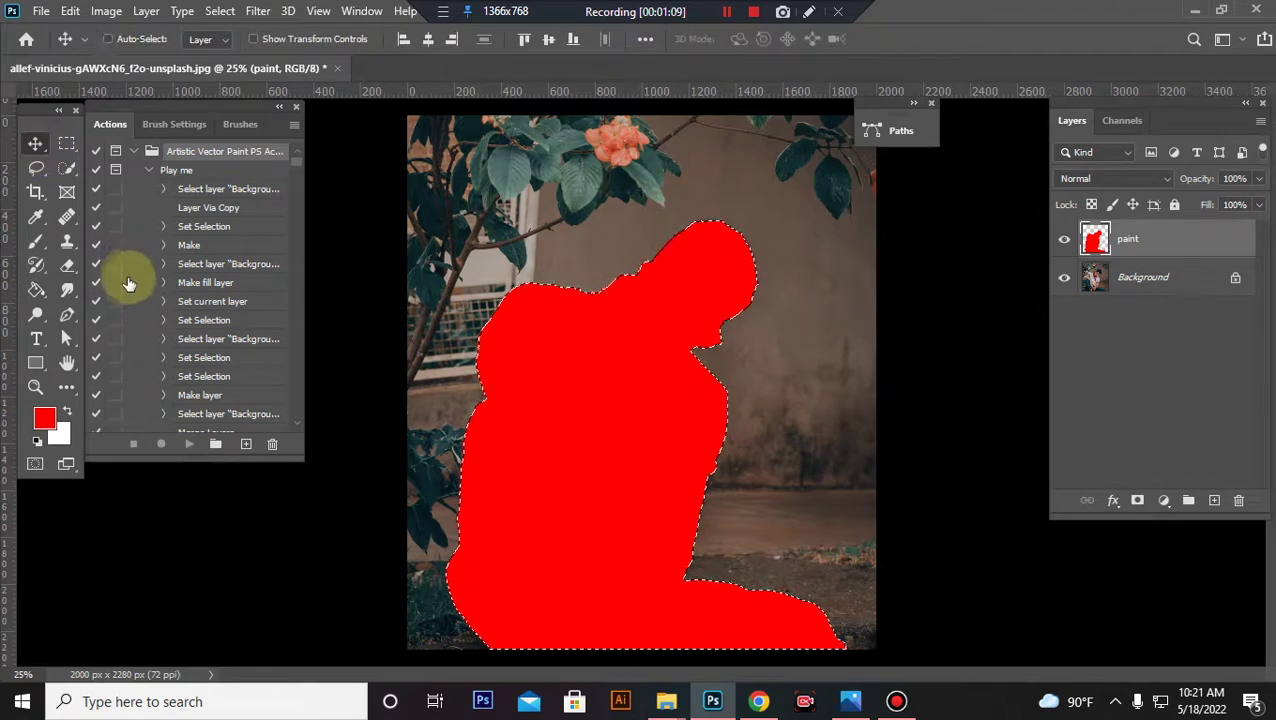
key("ctrl+d")
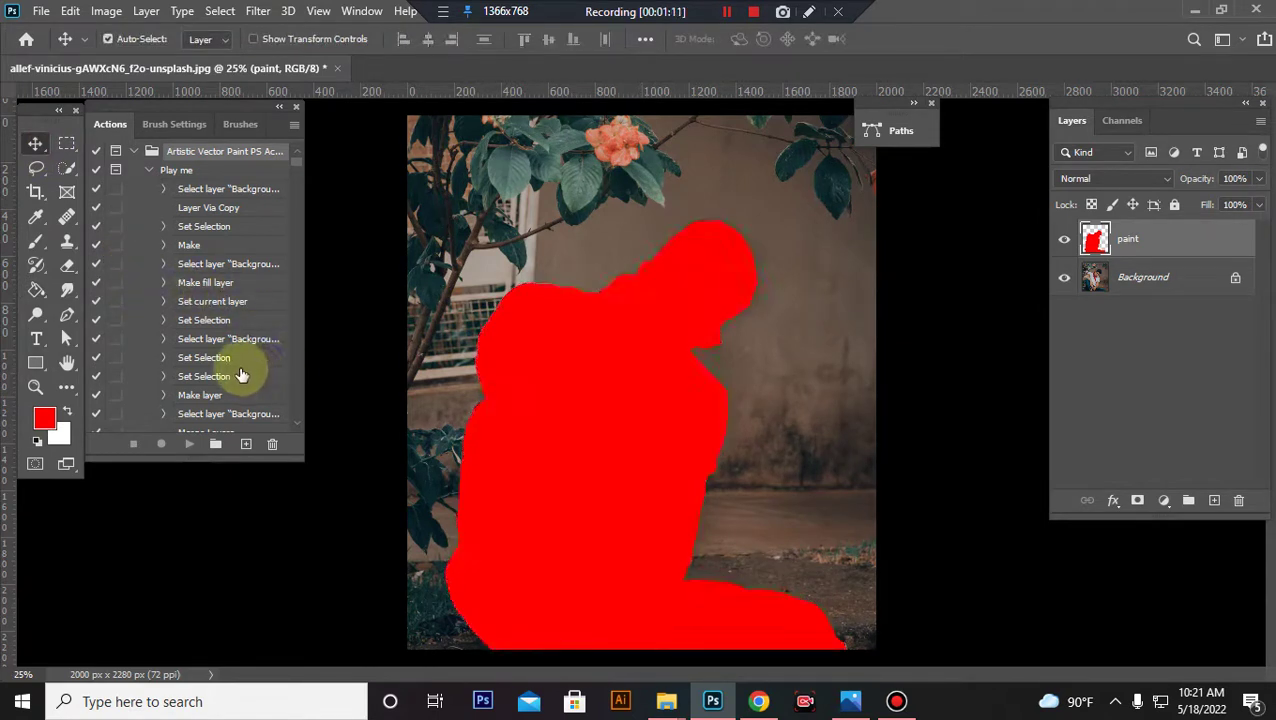
Erase the red paint from the man's legs and switch to the 3000 × 2000 px crop
left_click(64, 266)
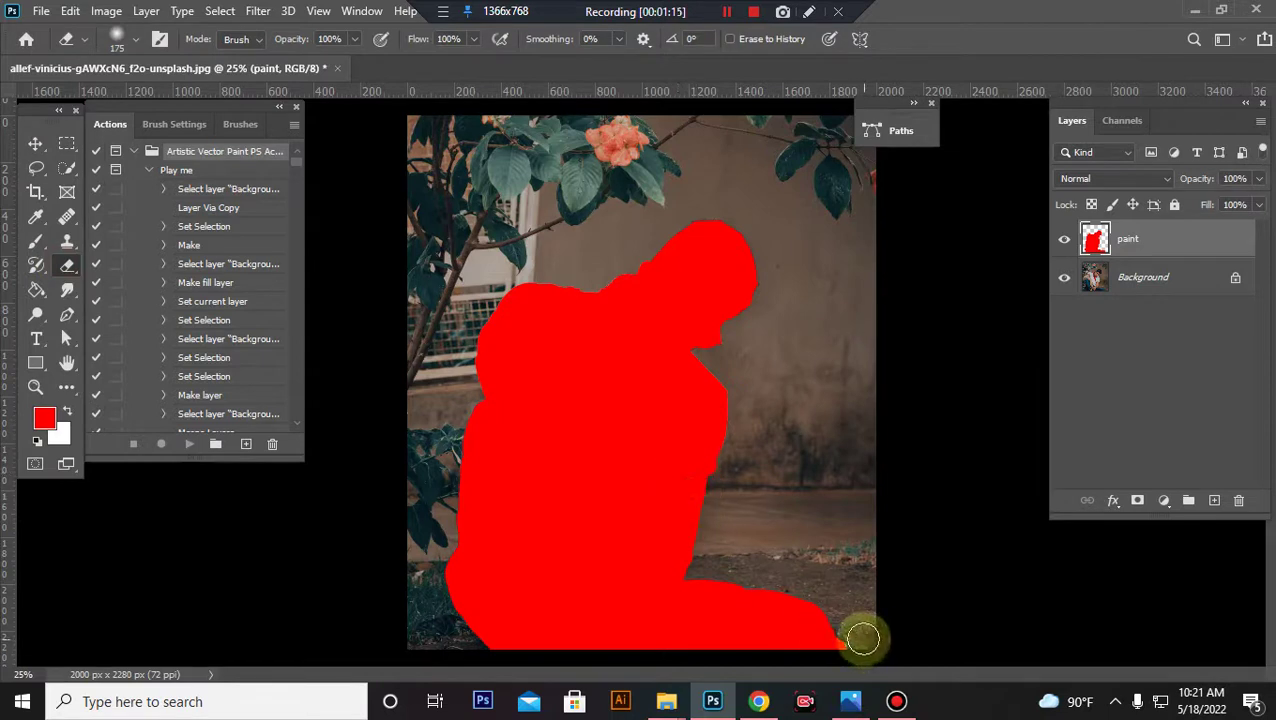
mouse_move(845, 630)
left_mouse_down()
mouse_move(818, 646)
mouse_move(838, 638)
mouse_move(829, 655)
mouse_move(834, 614)
mouse_move(819, 593)
mouse_move(754, 608)
mouse_move(752, 592)
mouse_move(739, 596)
mouse_move(831, 629)
mouse_move(828, 602)
mouse_move(771, 639)
mouse_move(584, 676)
mouse_move(666, 660)
mouse_move(725, 624)
mouse_move(725, 581)
mouse_move(681, 670)
mouse_move(732, 586)
mouse_move(709, 588)
mouse_move(695, 637)
mouse_move(623, 666)
mouse_move(442, 660)
mouse_move(428, 637)
mouse_move(539, 689)
mouse_move(490, 663)
mouse_move(671, 665)
mouse_move(688, 640)
mouse_move(546, 671)
mouse_move(436, 637)
mouse_move(565, 663)
mouse_move(724, 609)
mouse_move(714, 579)
mouse_move(669, 634)
mouse_move(486, 652)
mouse_move(432, 633)
mouse_move(449, 609)
mouse_move(516, 645)
mouse_move(432, 624)
mouse_move(507, 678)
mouse_move(631, 645)
mouse_move(509, 622)
mouse_move(507, 648)
mouse_move(528, 616)
mouse_move(485, 634)
mouse_move(645, 631)
mouse_move(597, 622)
mouse_move(689, 598)
mouse_move(541, 643)
left_mouse_up()
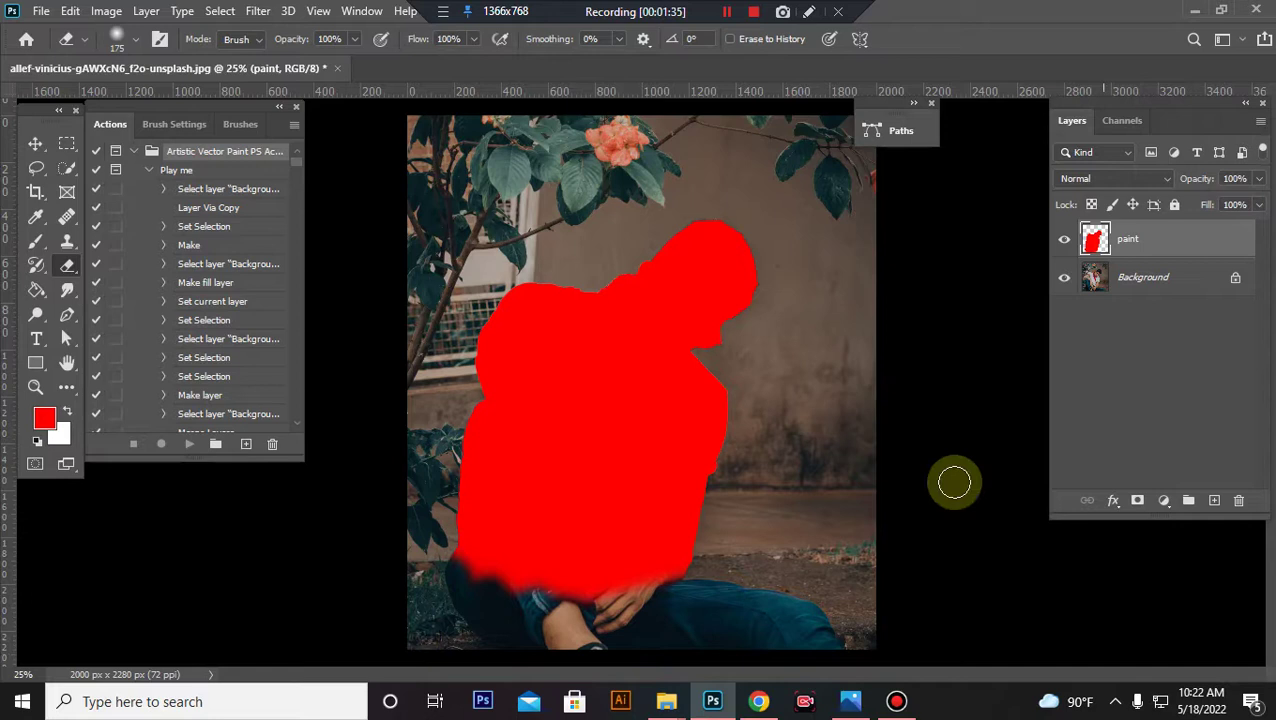
left_click(36, 191)
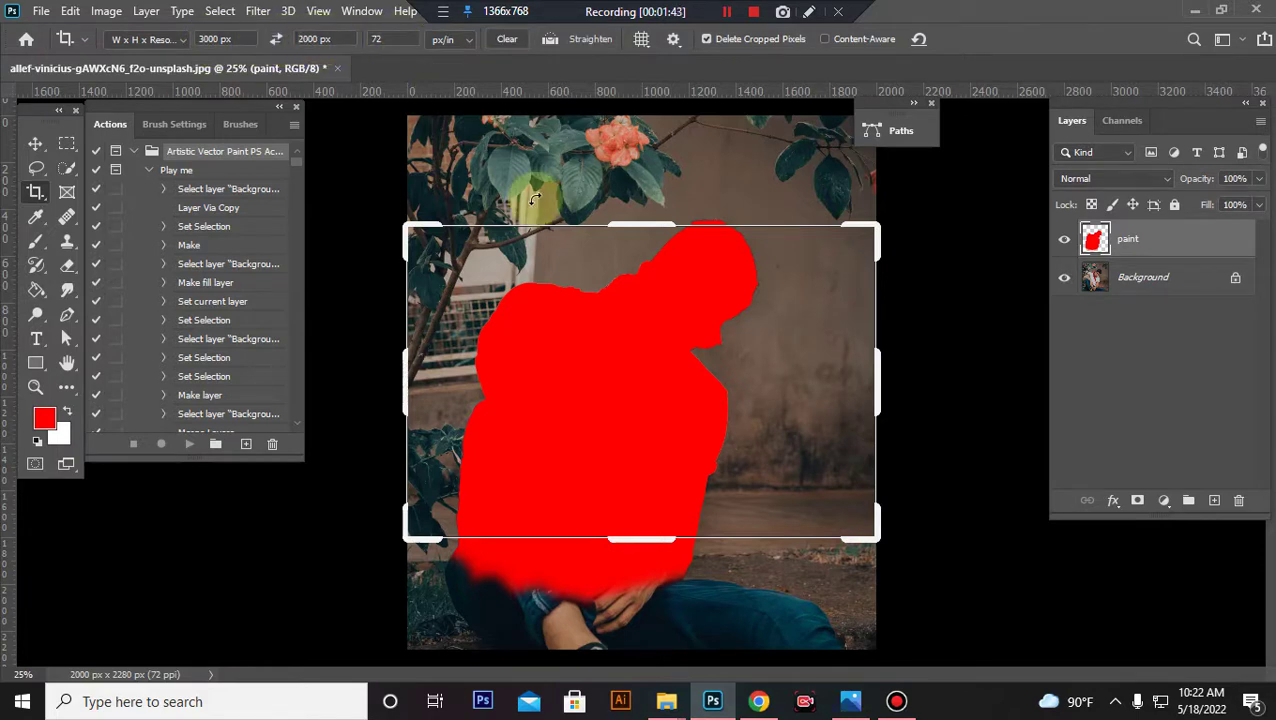
Drag the crop frame past the photo on all sides and commit, enlarging the canvas to 5670 × 3780 px
left_click(592, 318)
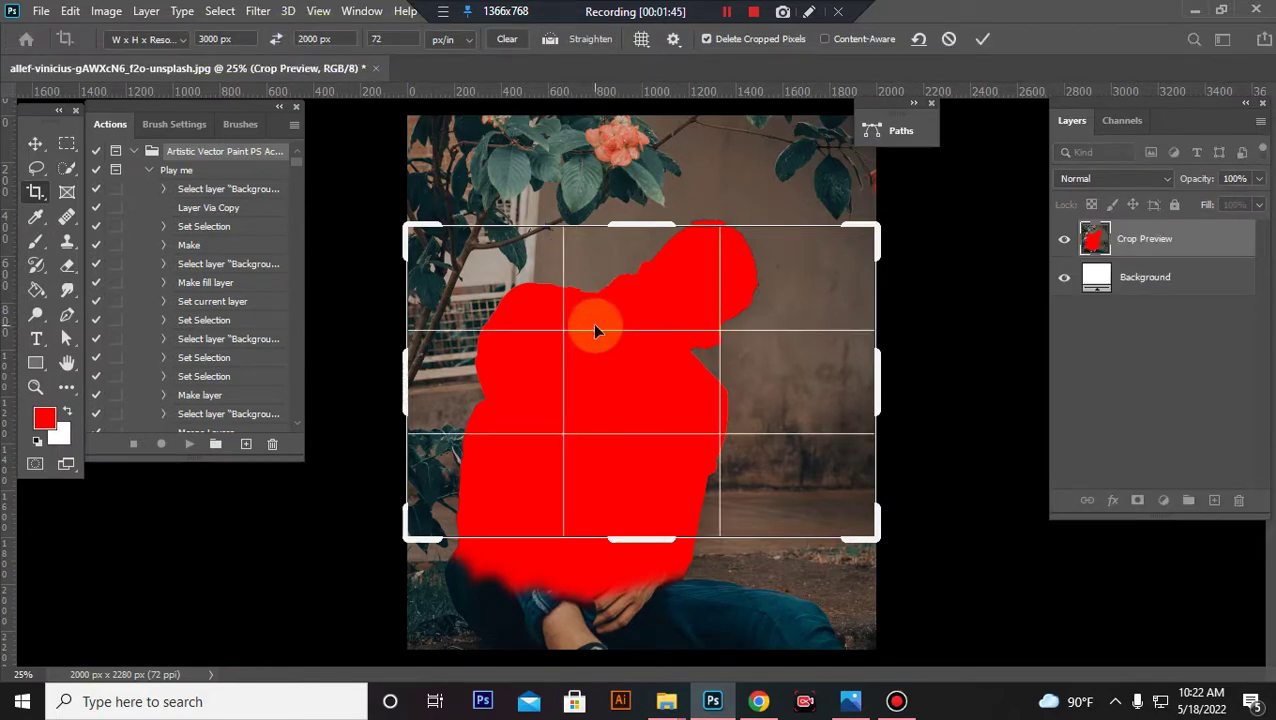
left_click_drag(594, 328, 594, 331)
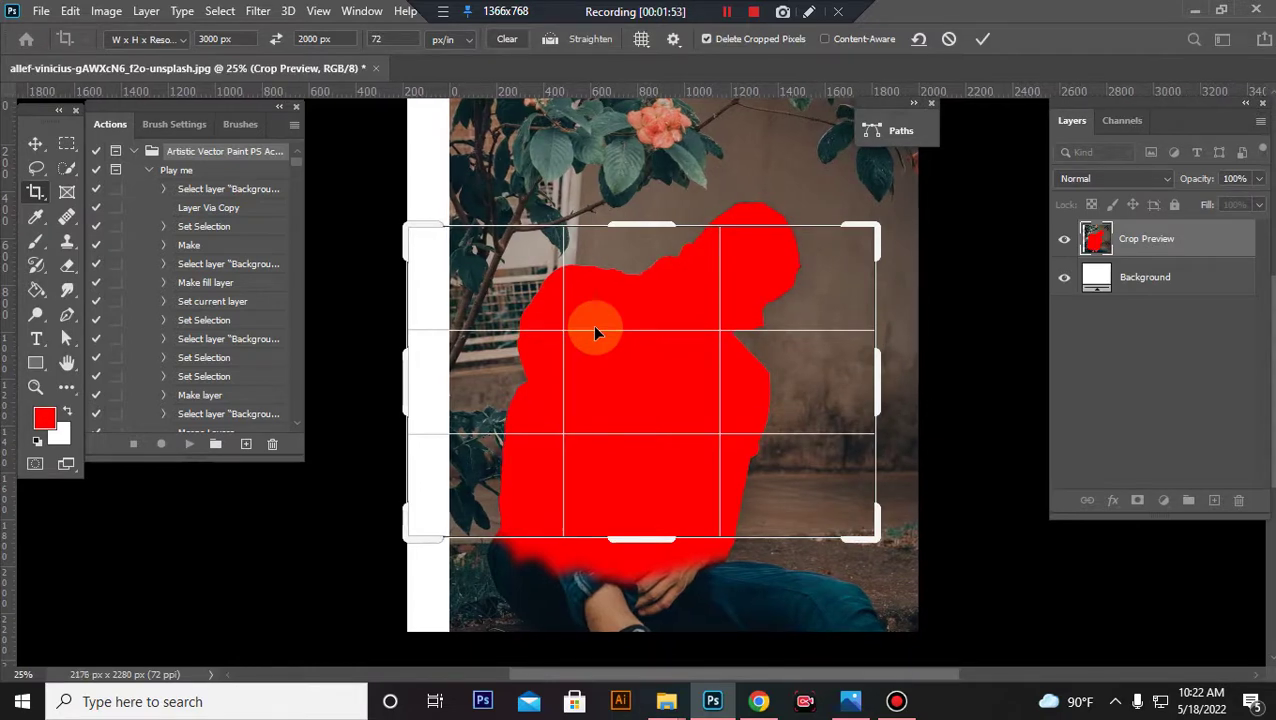
key("ctrl+minus")
key("ctrl+minus")
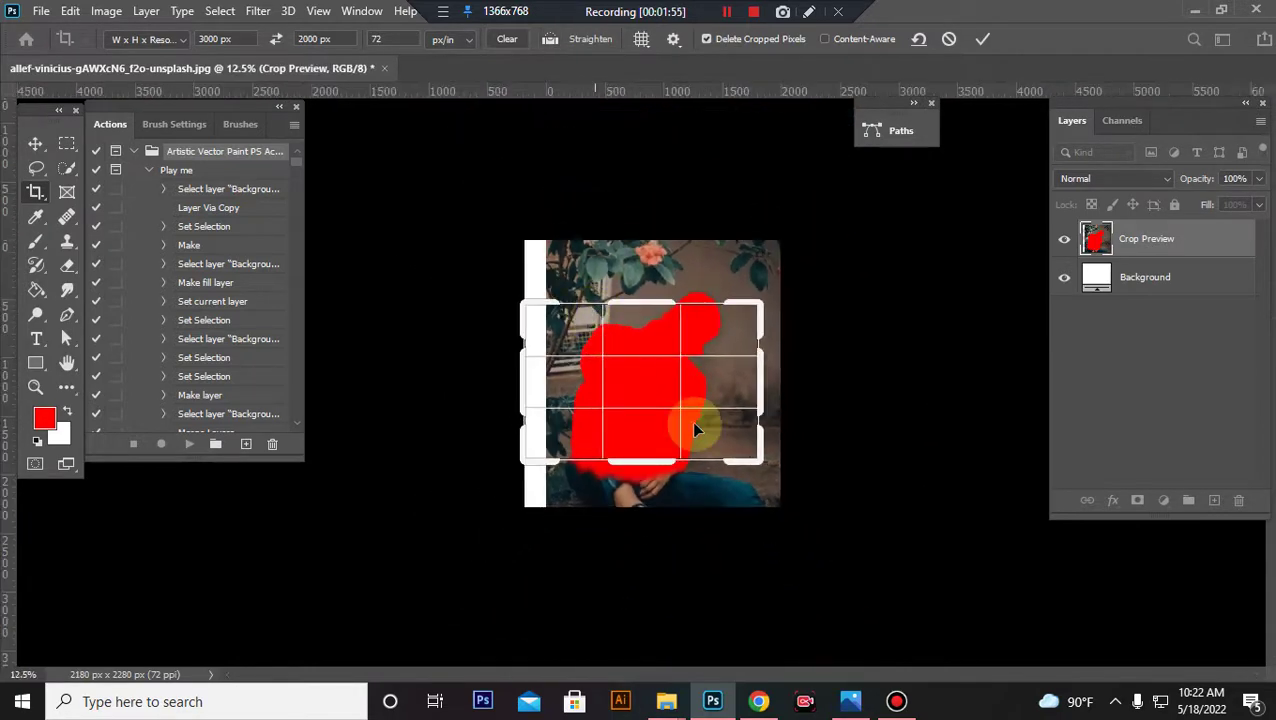
left_click_drag(762, 461, 855, 503)
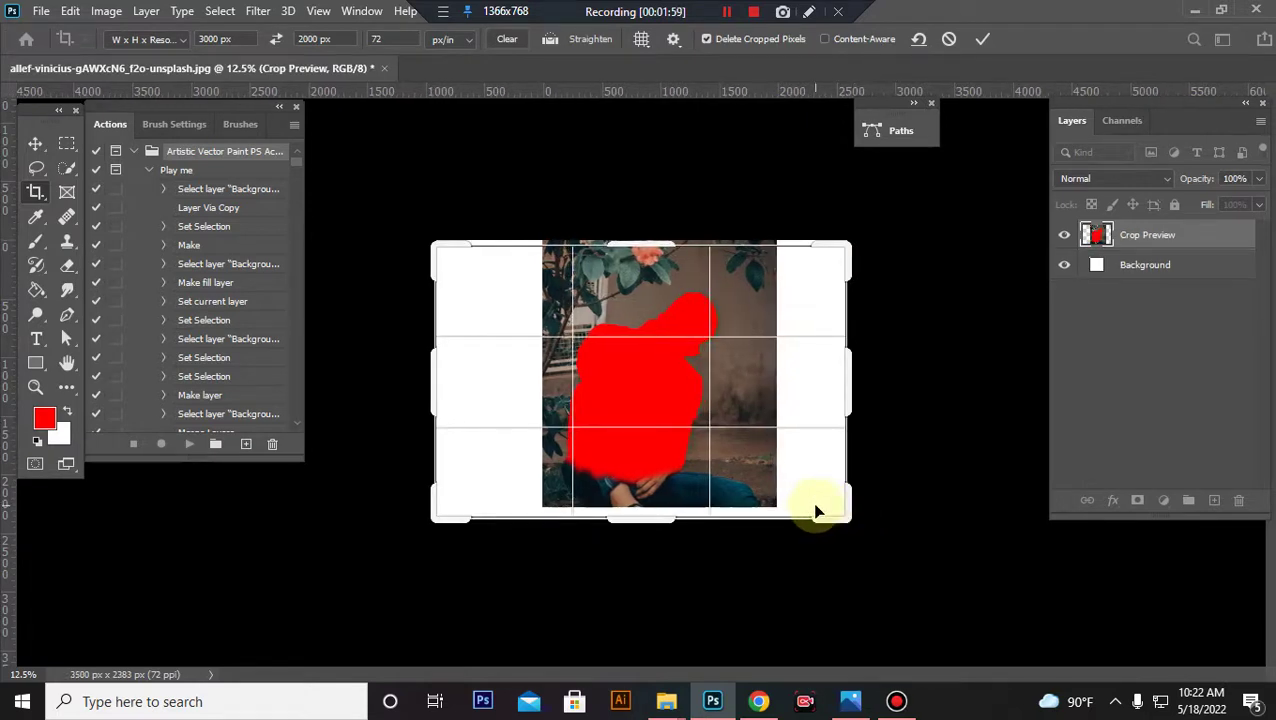
left_click_drag(838, 516, 965, 590)
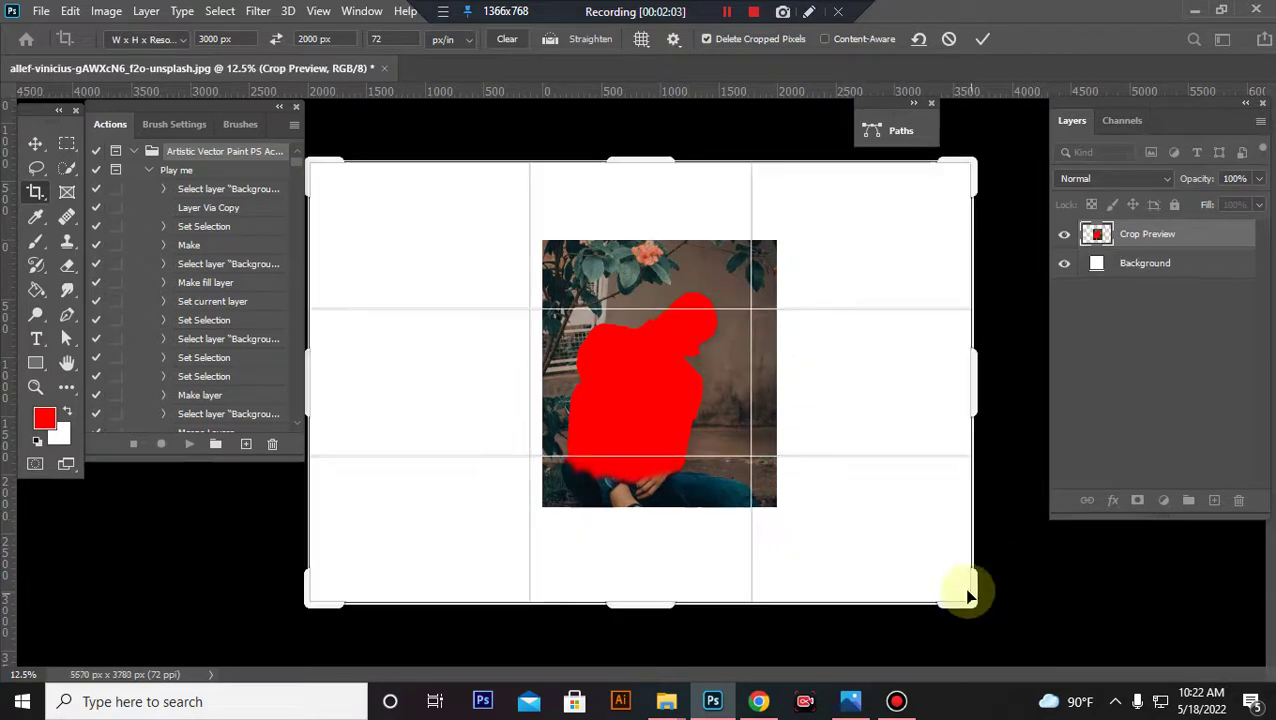
key("Return")
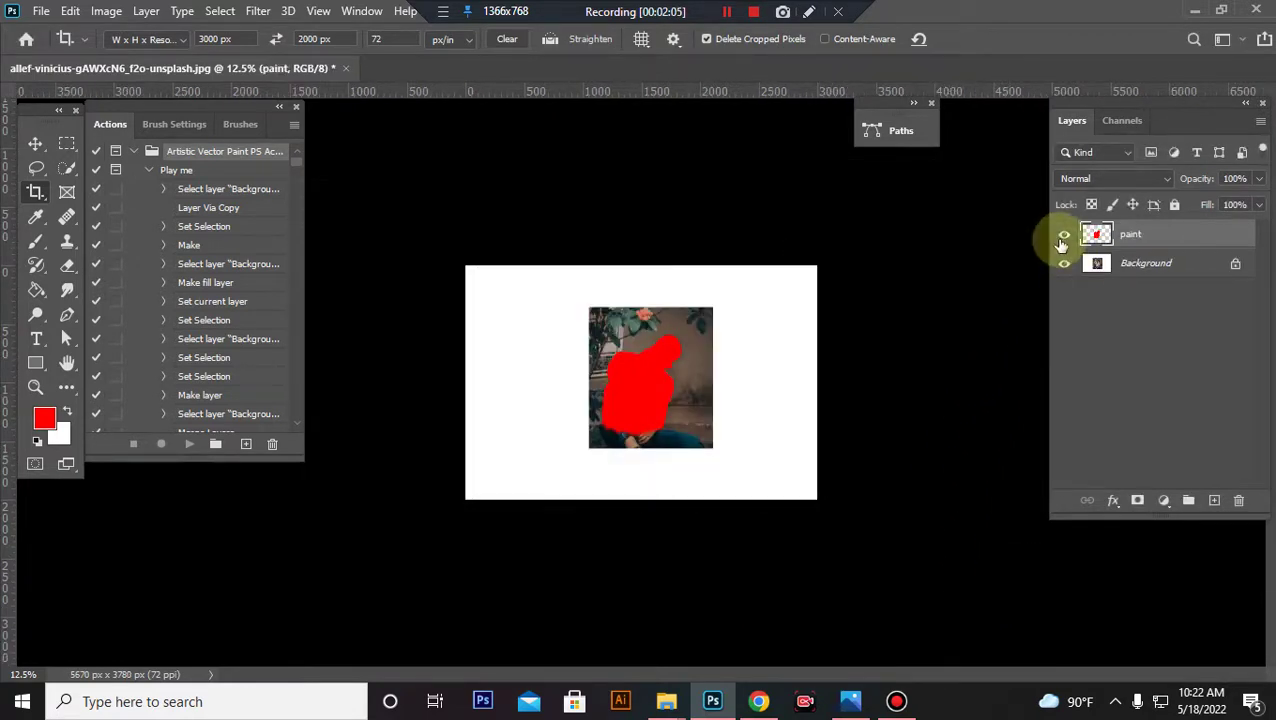
Hide the paint layer and set the foreground colour to black
left_click(1064, 236)
left_click(35, 145)
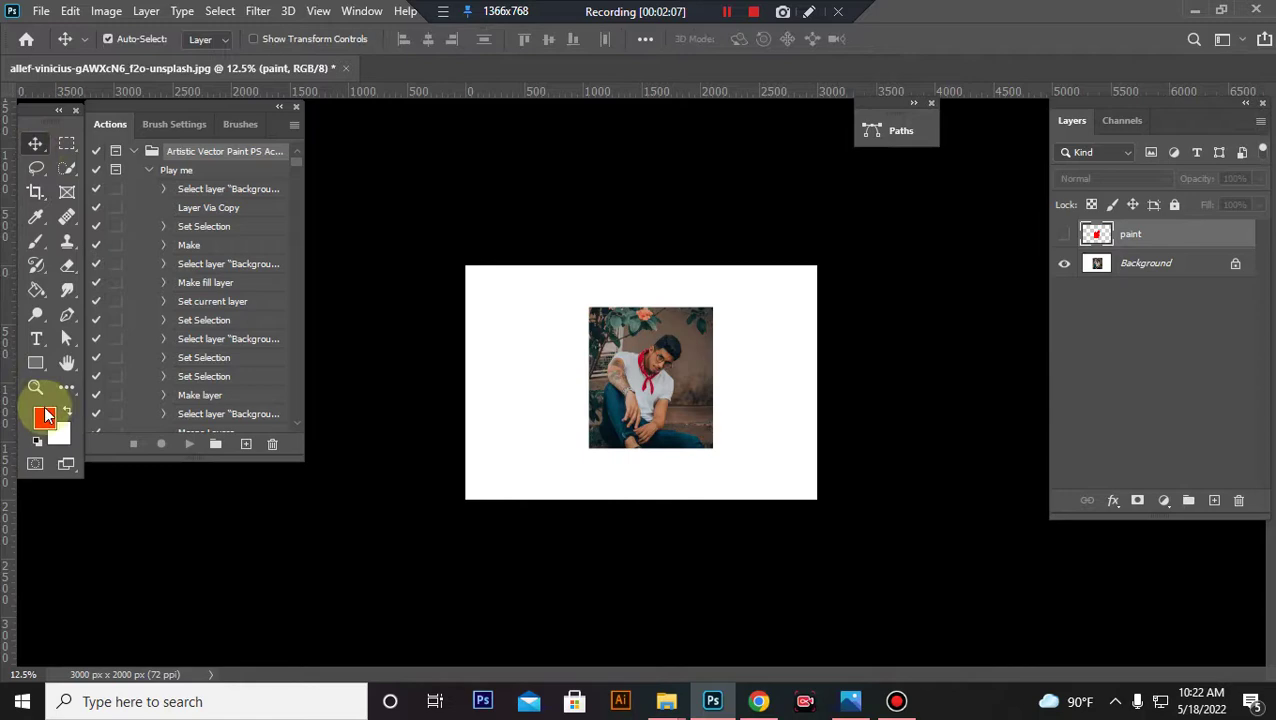
left_click(44, 415)
left_click_drag(42, 350, 4, 383)
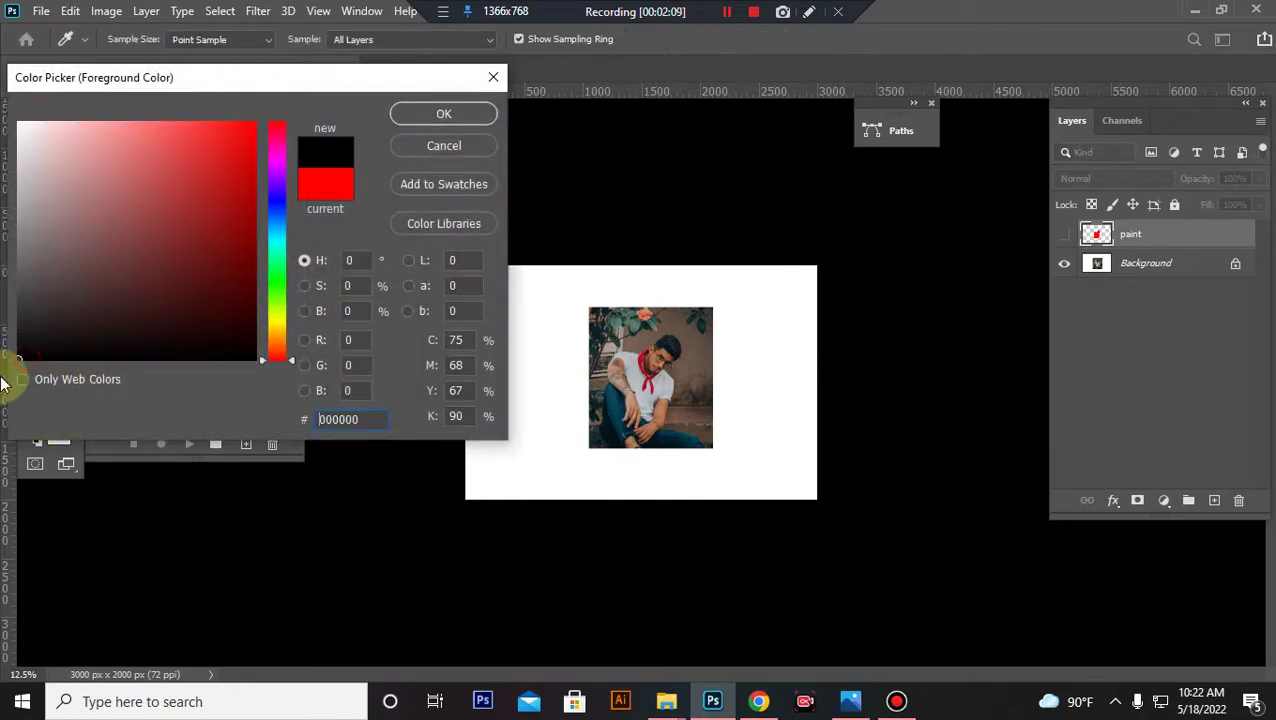
left_click(460, 115)
Run the 'Play me' action to generate the paint-splash artwork
left_click(200, 170)
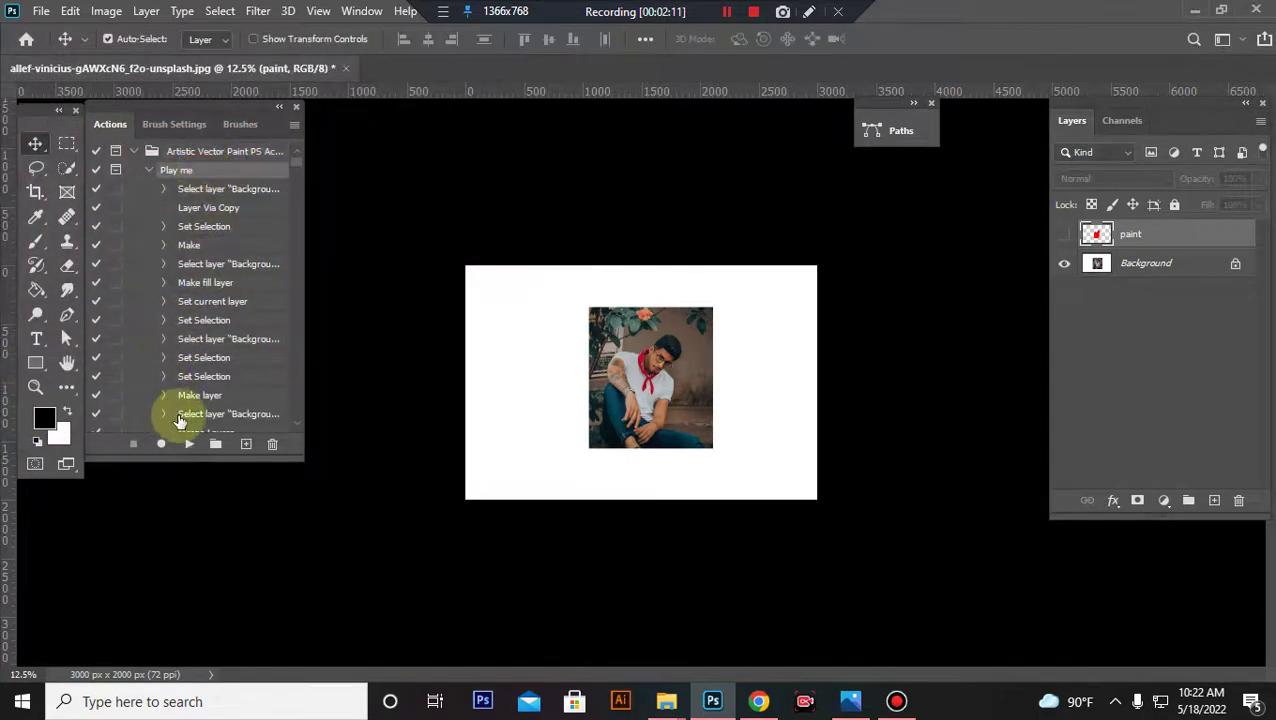
left_click(189, 443)
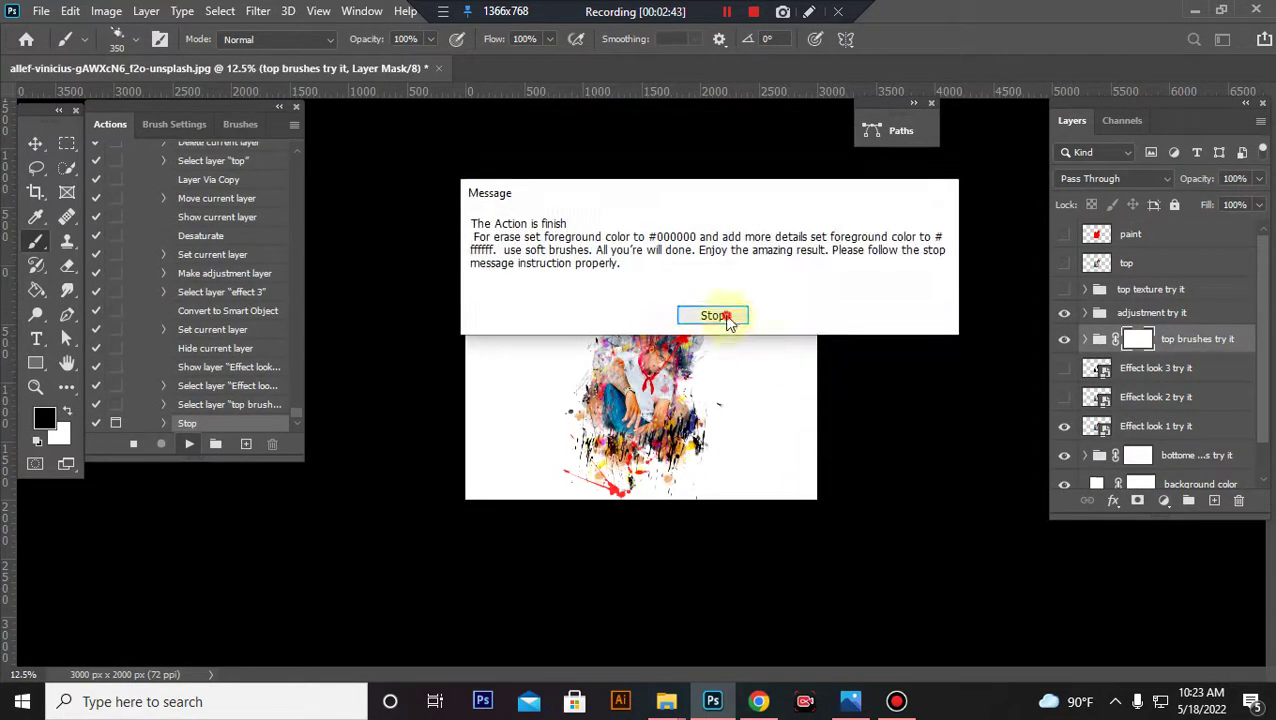
left_click(714, 316)
key("ctrl+plus")
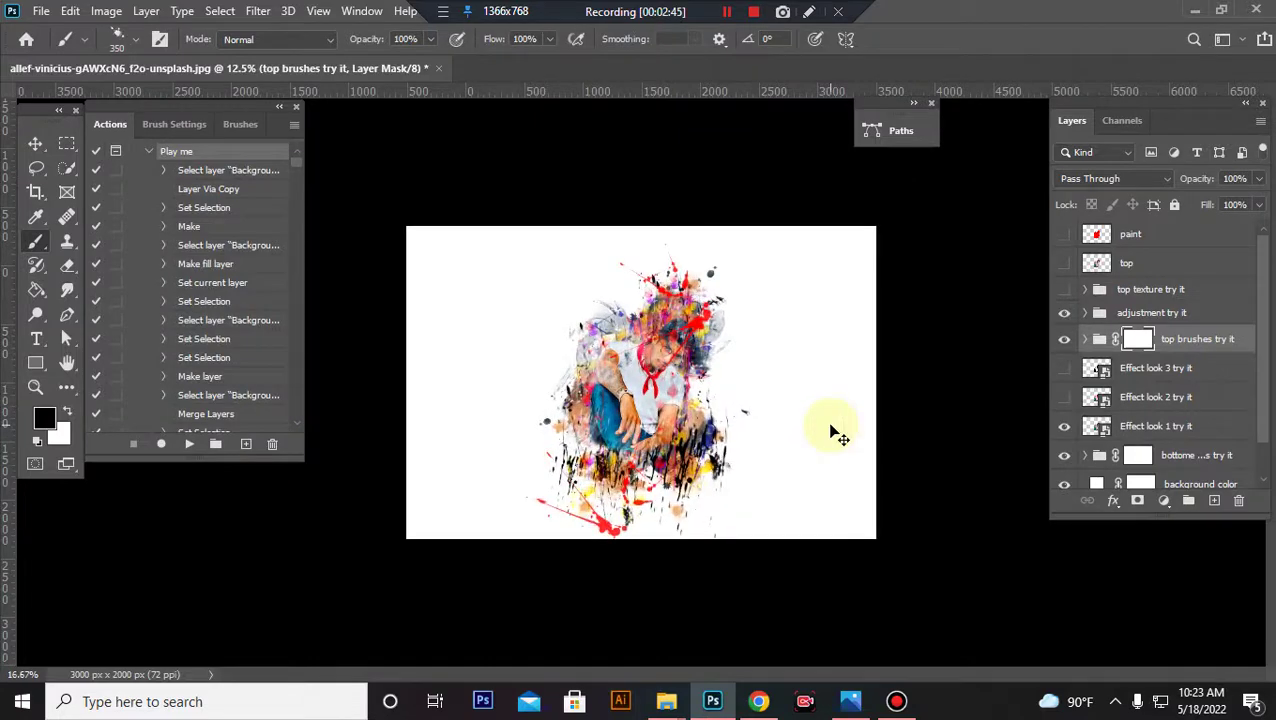
Turn on the 'top texture try it' group over the artwork
key("ctrl+plus")
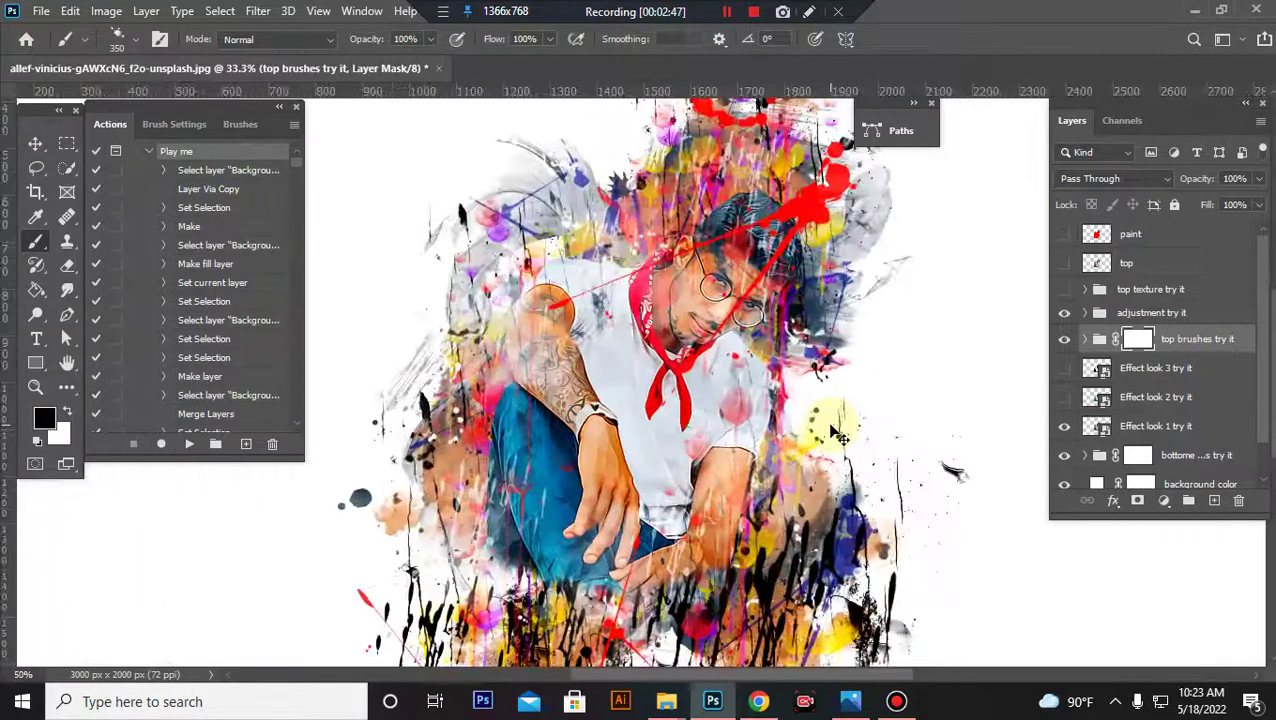
key("ctrl+minus")
key("ctrl+minus")
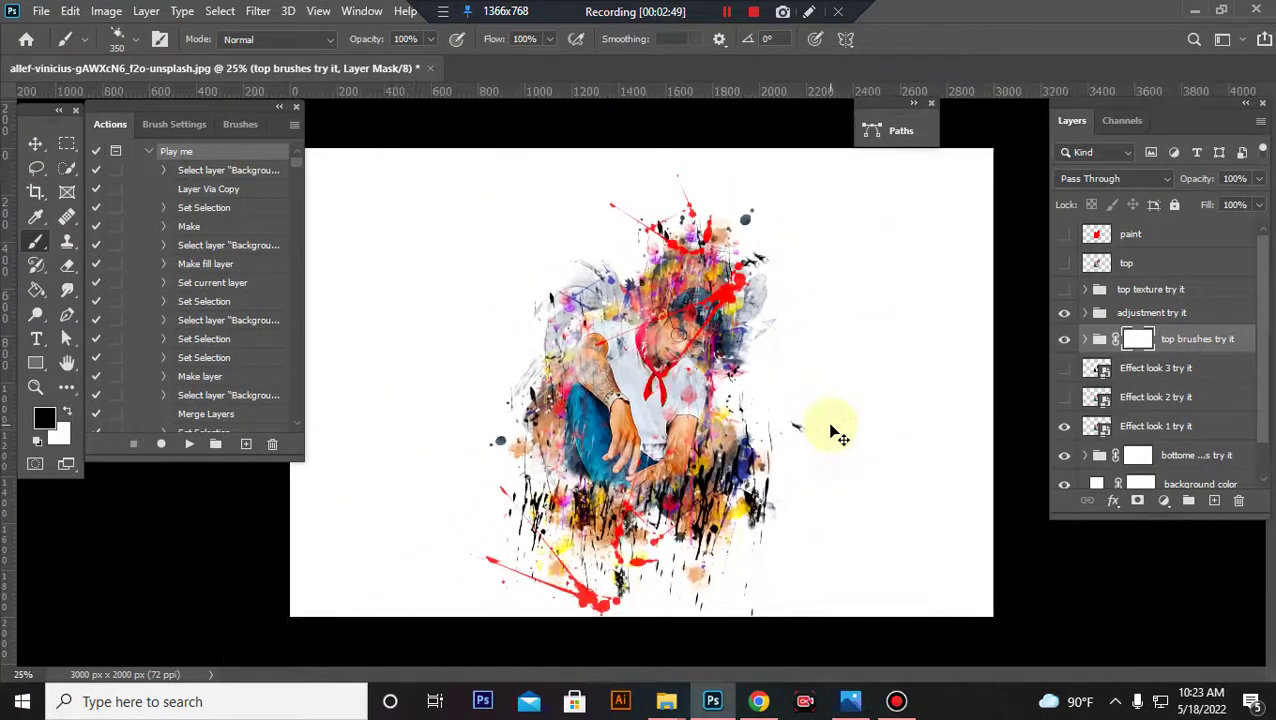
key("ctrl+plus")
key("ctrl+minus")
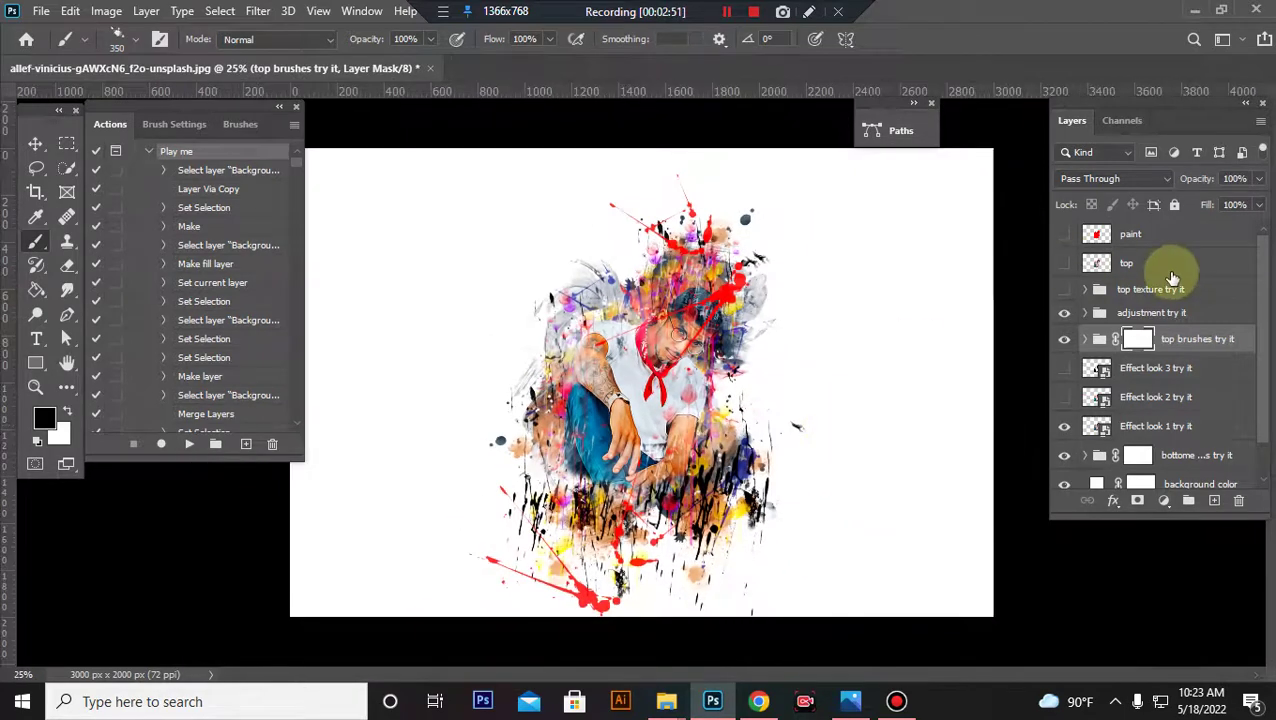
left_click(1226, 291)
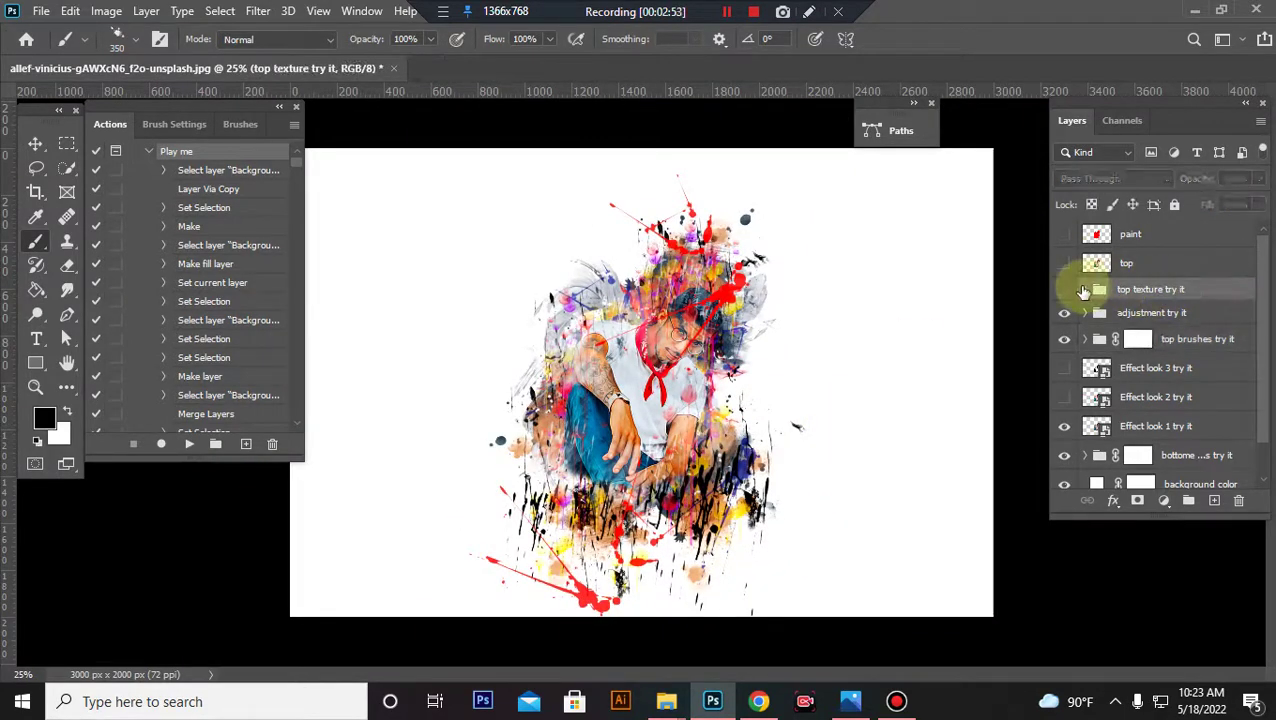
left_click(1065, 290)
Toggle the top texture off and on to compare, leaving it visible
key("ctrl+plus")
key("ctrl+plus")
key("ctrl+plus")
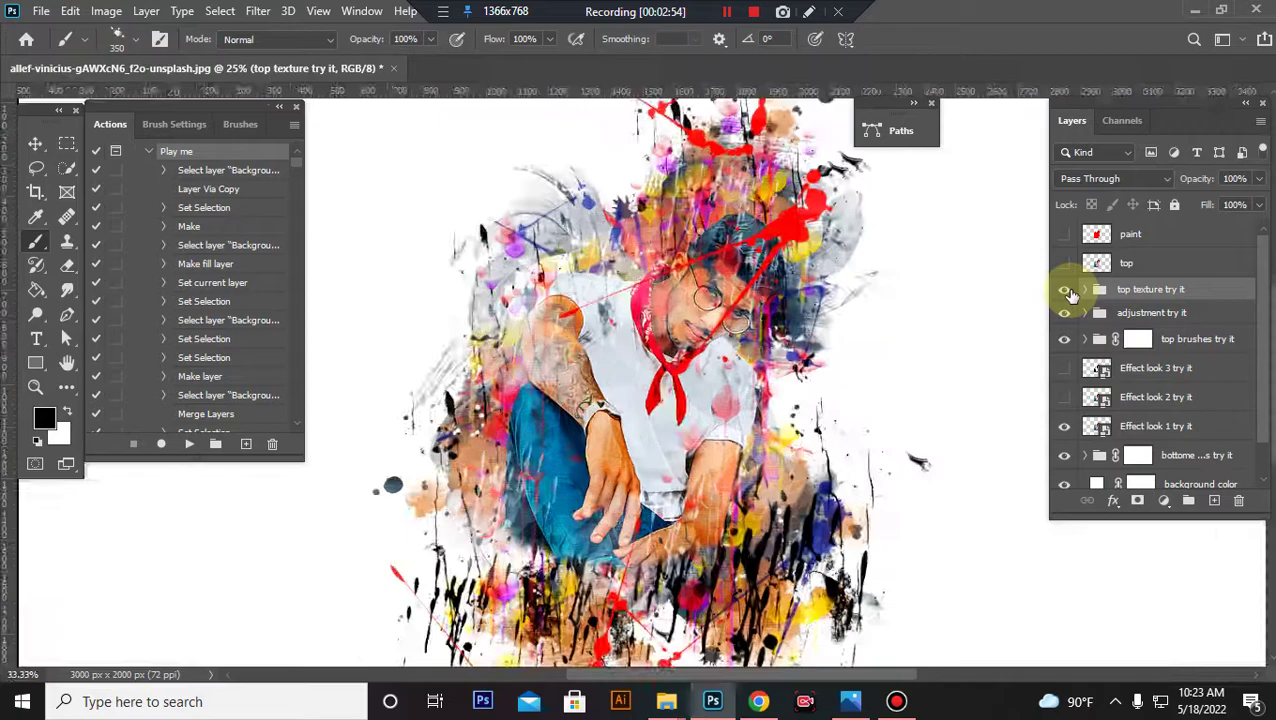
key("ctrl+minus")
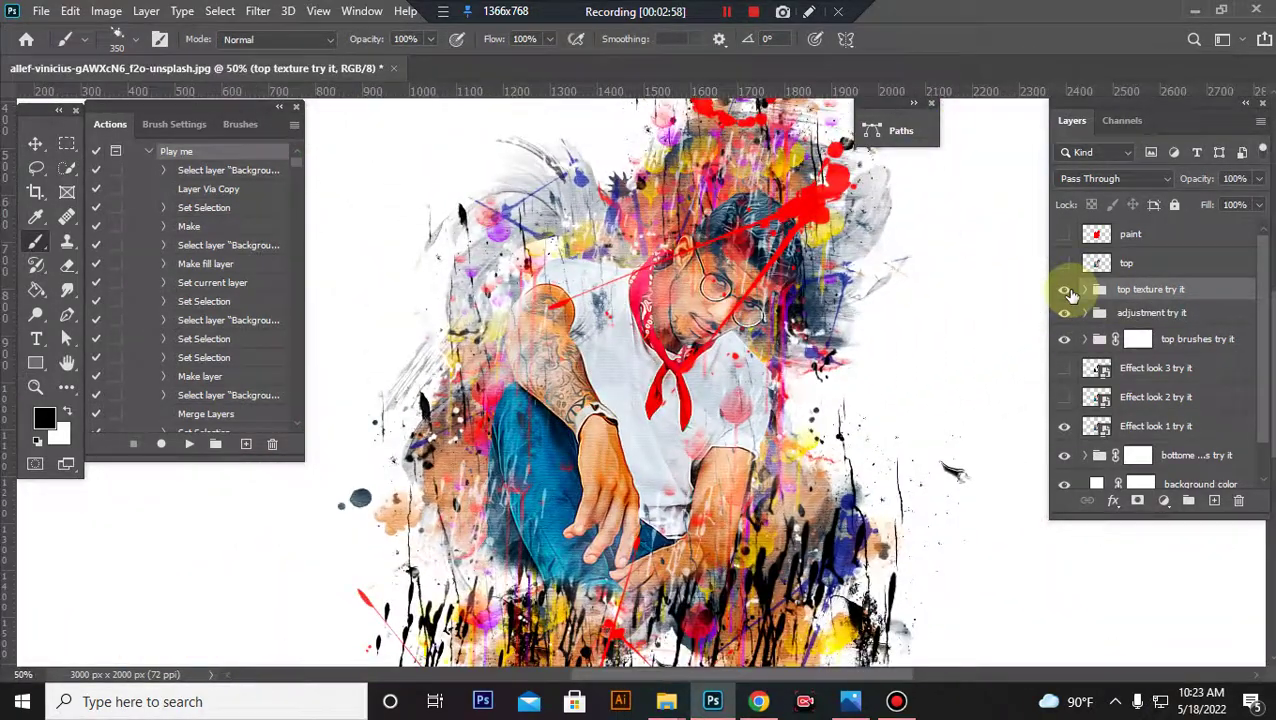
left_click(1068, 292)
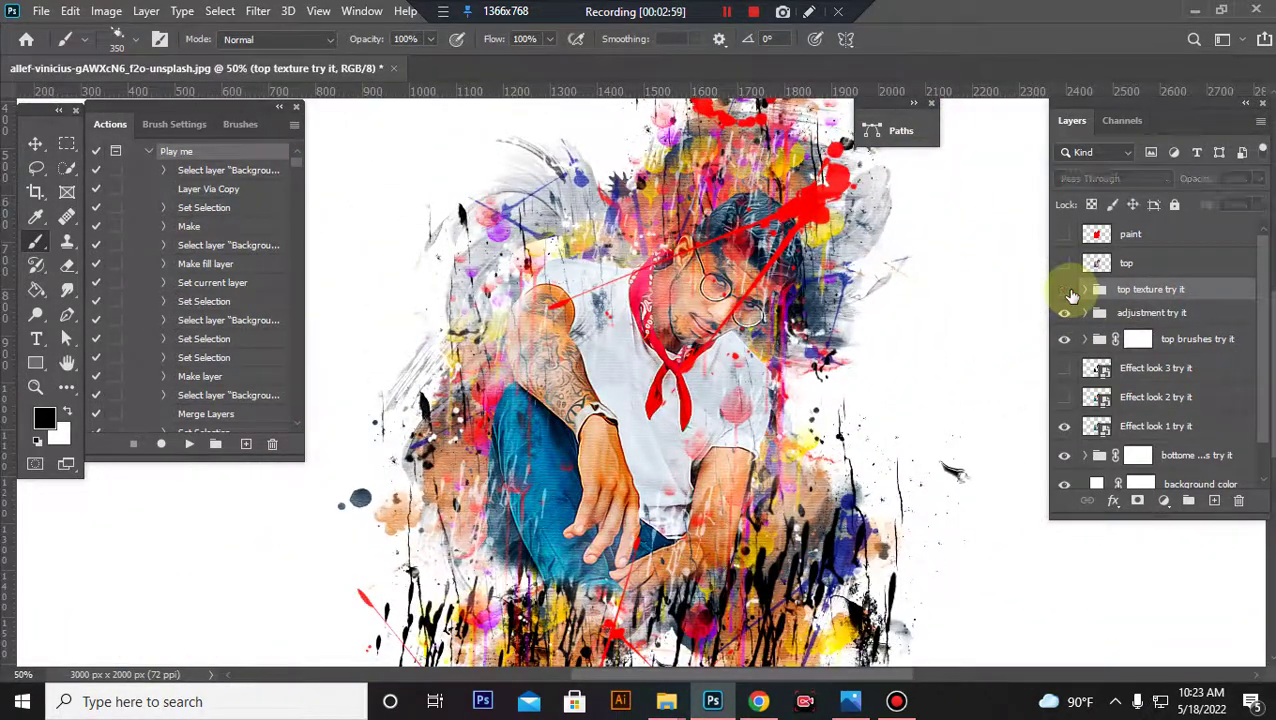
left_click(1068, 292)
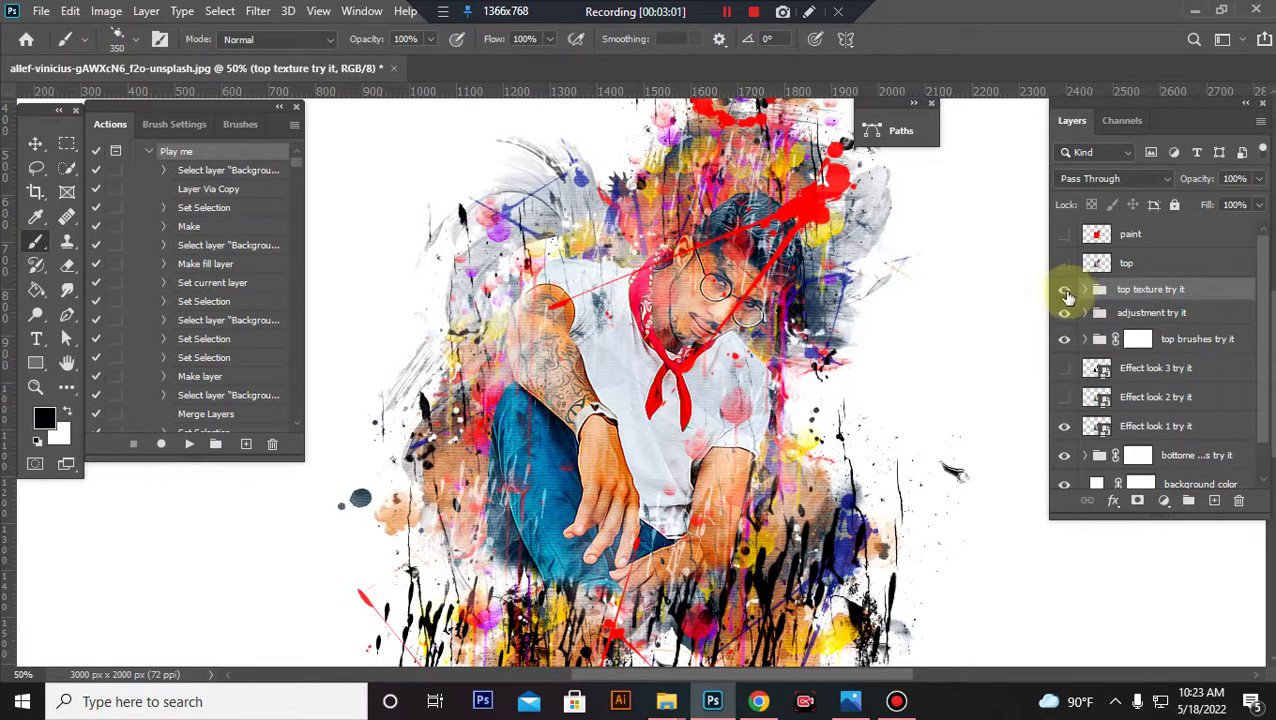
left_click(1066, 292)
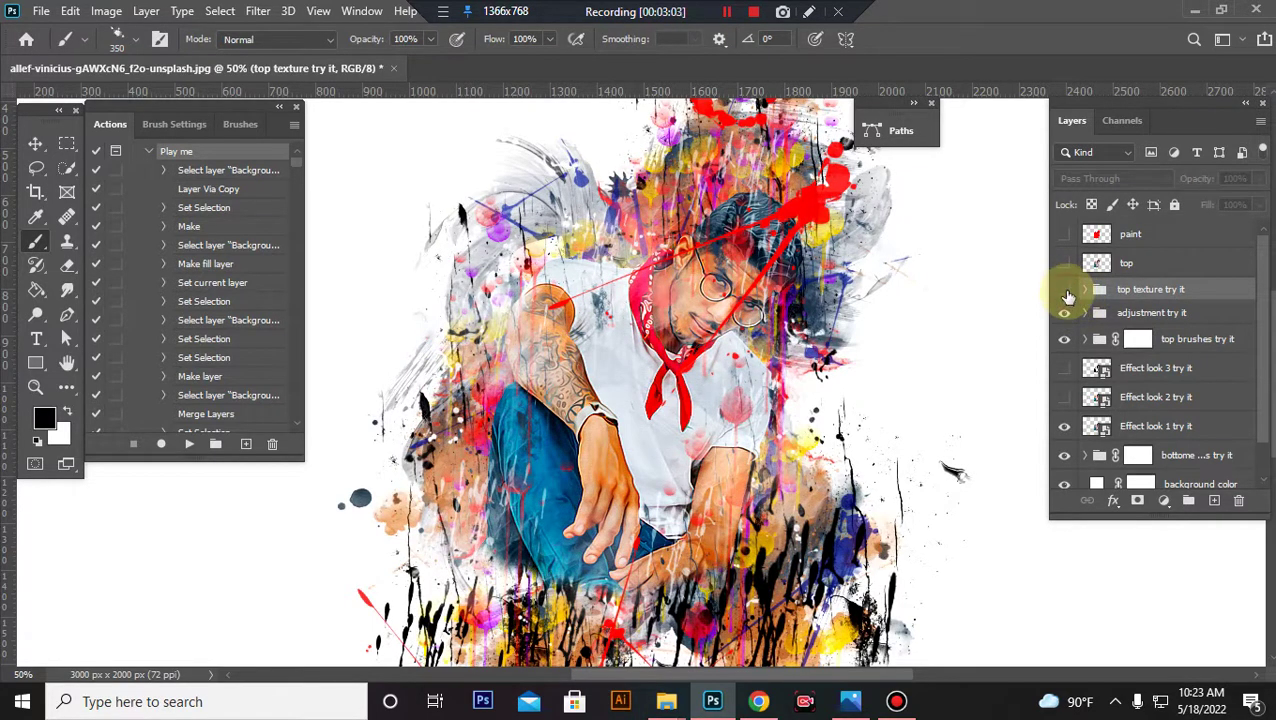
left_click(1066, 292)
Expand the texture group, hide tx 1 and show the striped tx 2 texture
left_click(1084, 291)
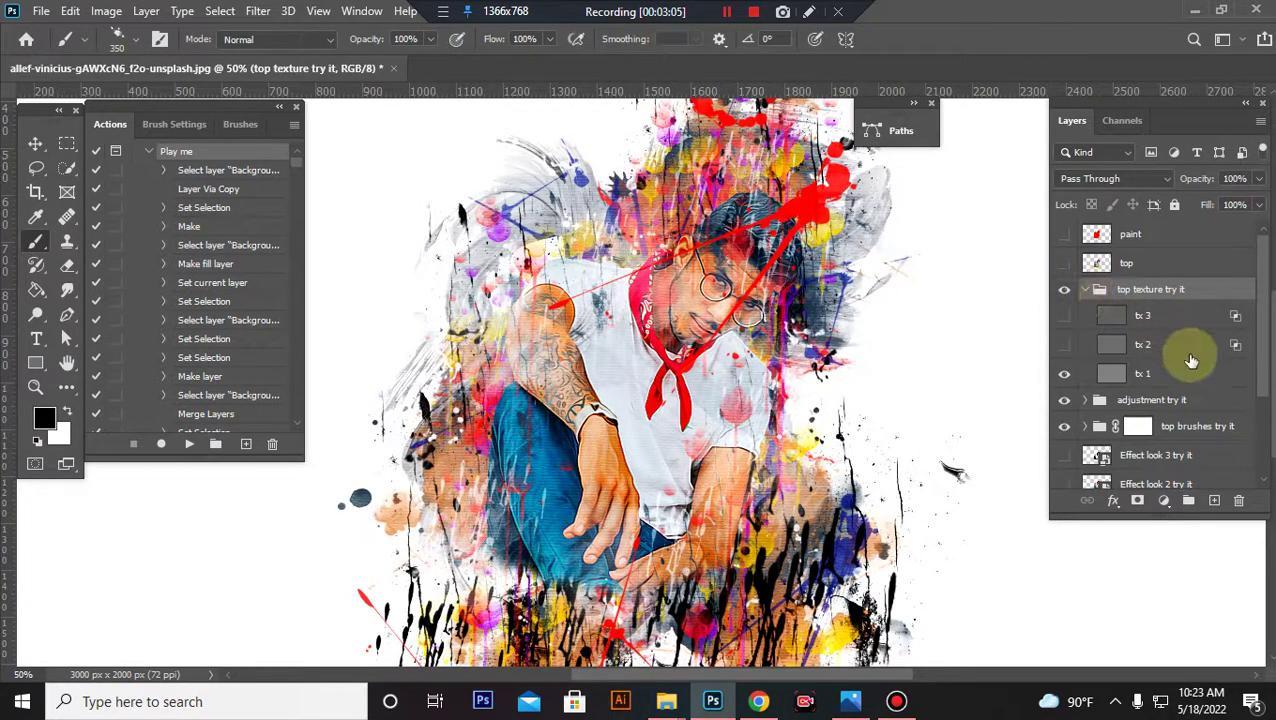
left_click(1180, 373)
left_click(1066, 373)
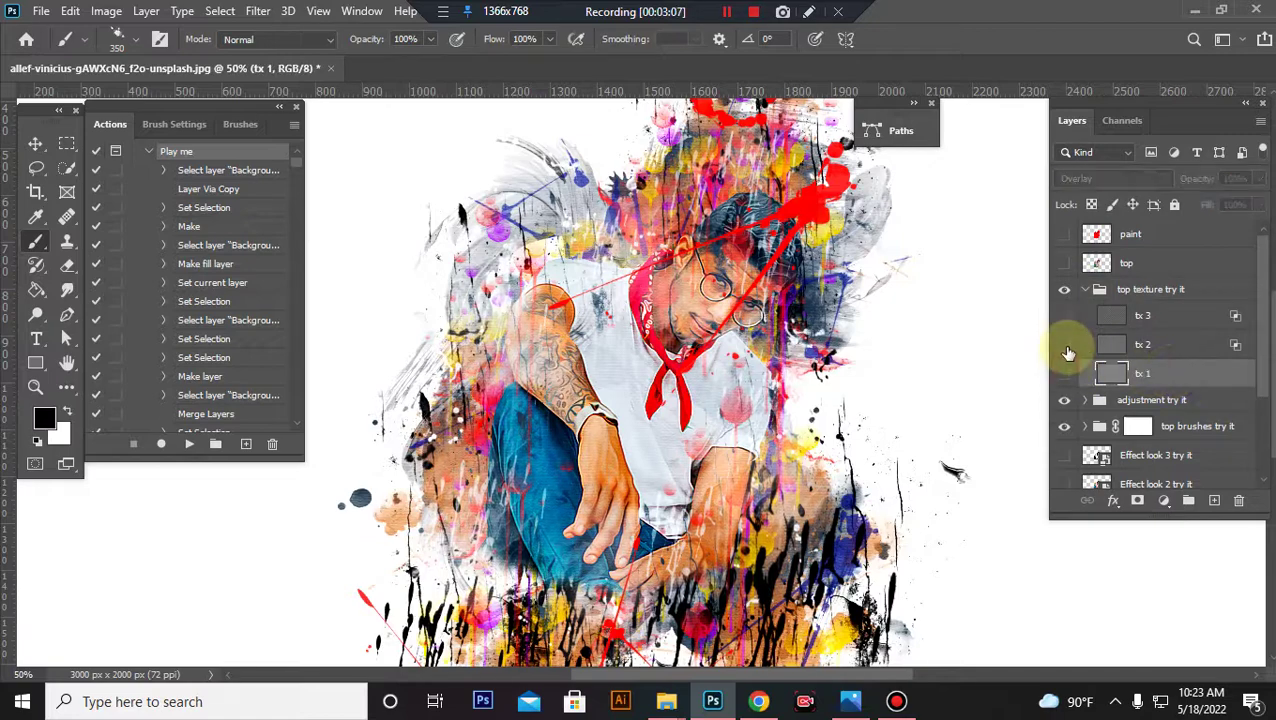
left_click(1066, 346)
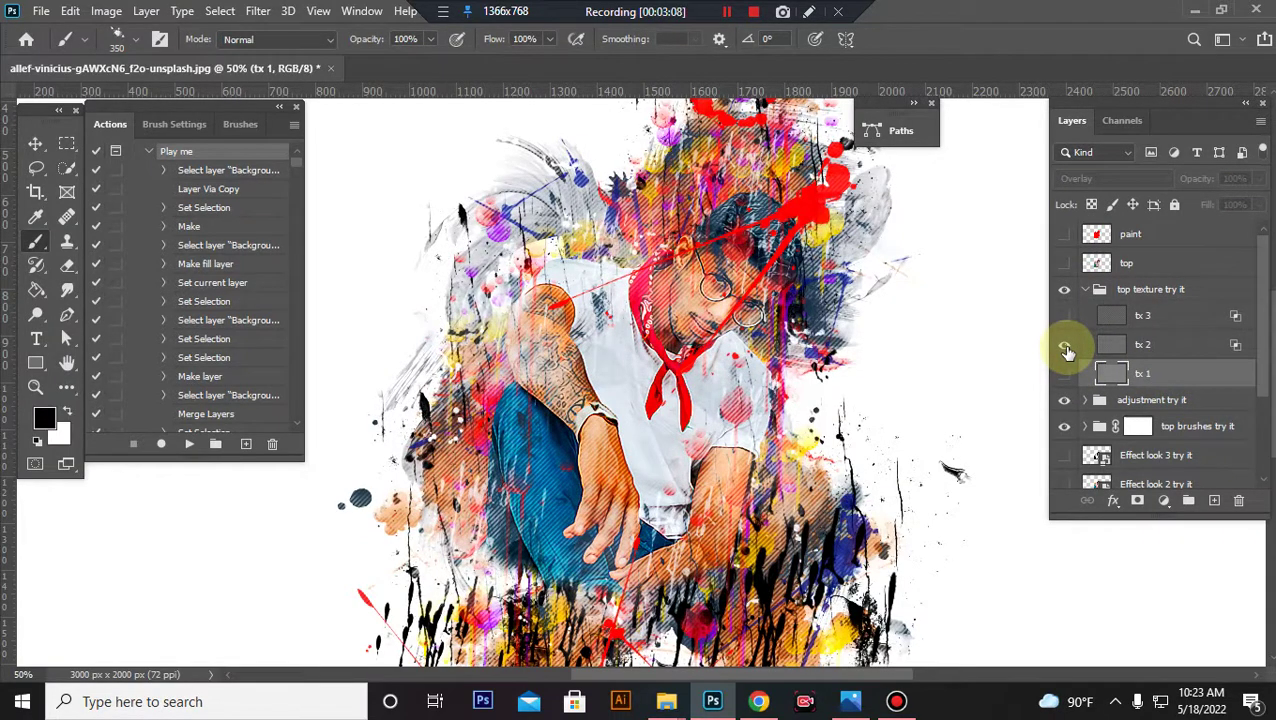
Inspect the tx 2 stripes, hide tx 3 and collapse the 'top texture try it' group
key("ctrl+plus")
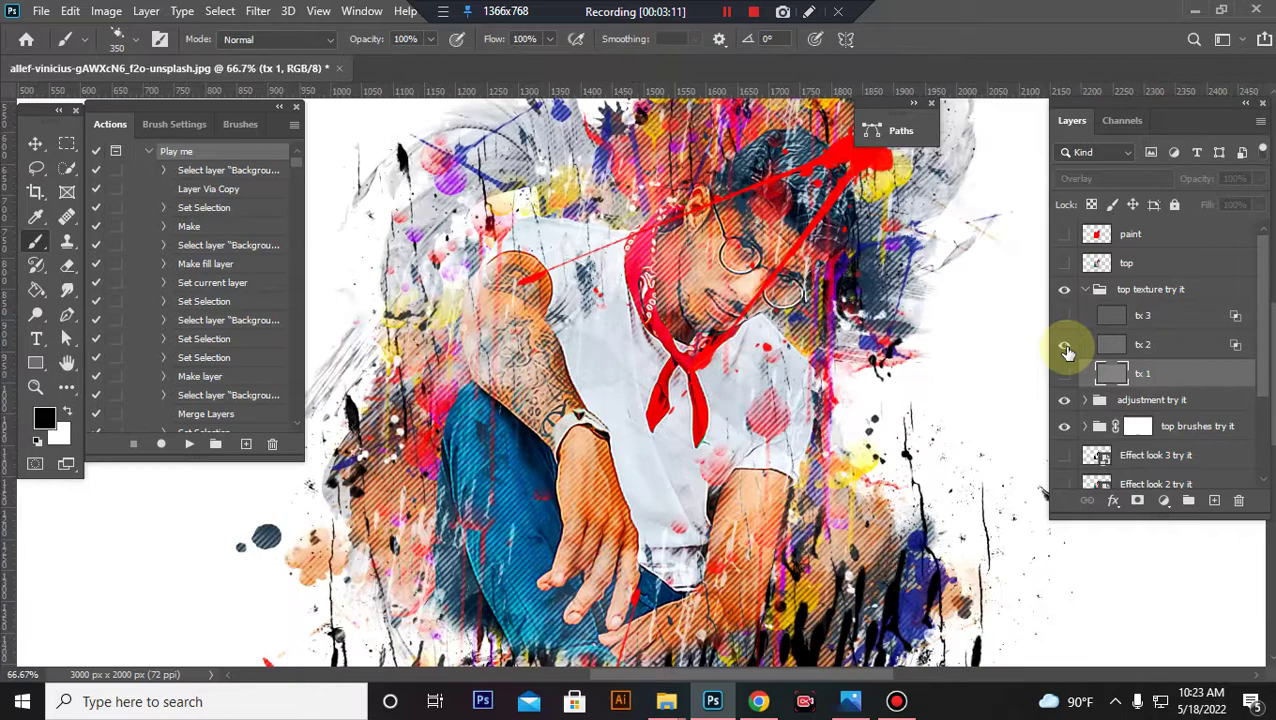
key("ctrl+minus")
key("ctrl+minus")
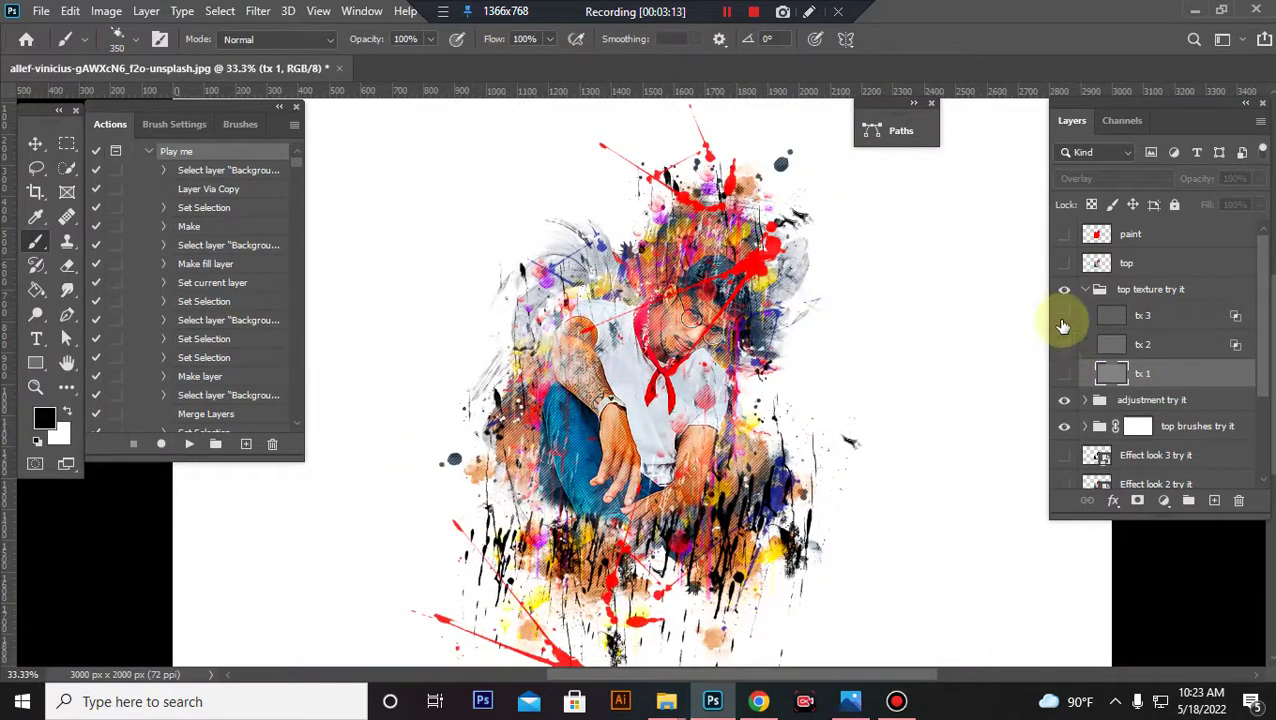
key("ctrl+plus")
key("ctrl+plus")
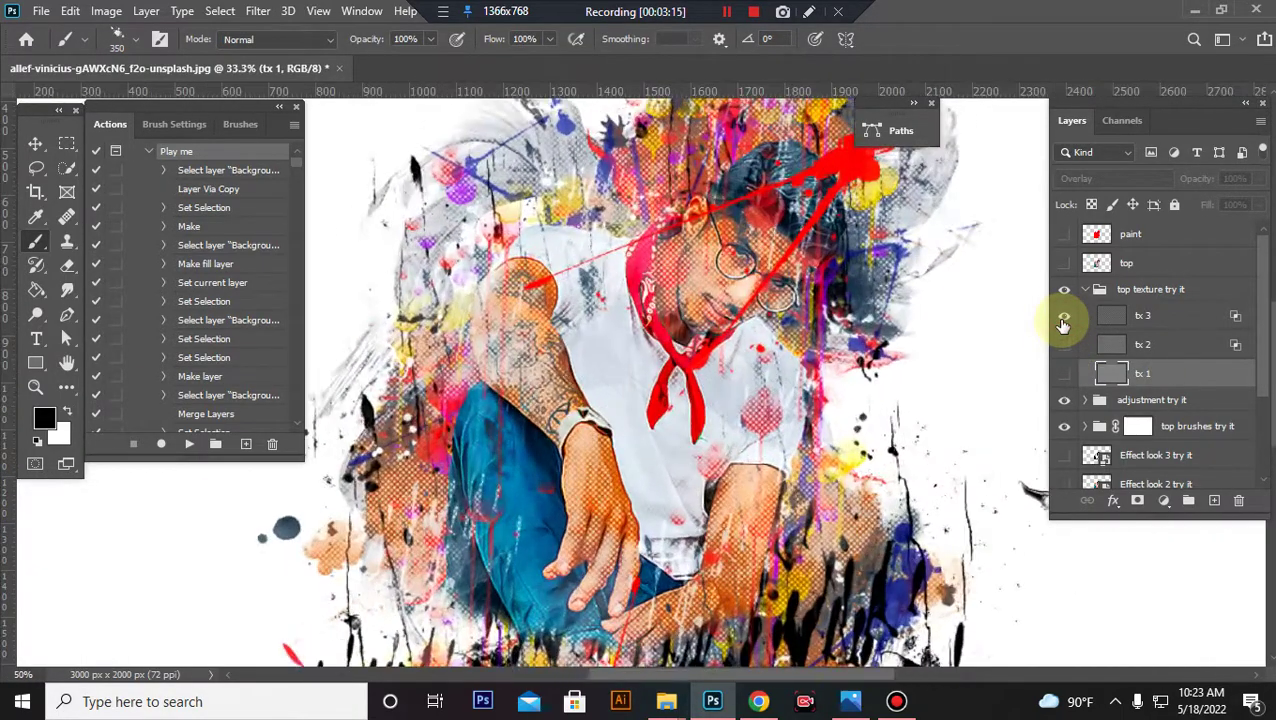
key("ctrl+minus")
key("ctrl+minus")
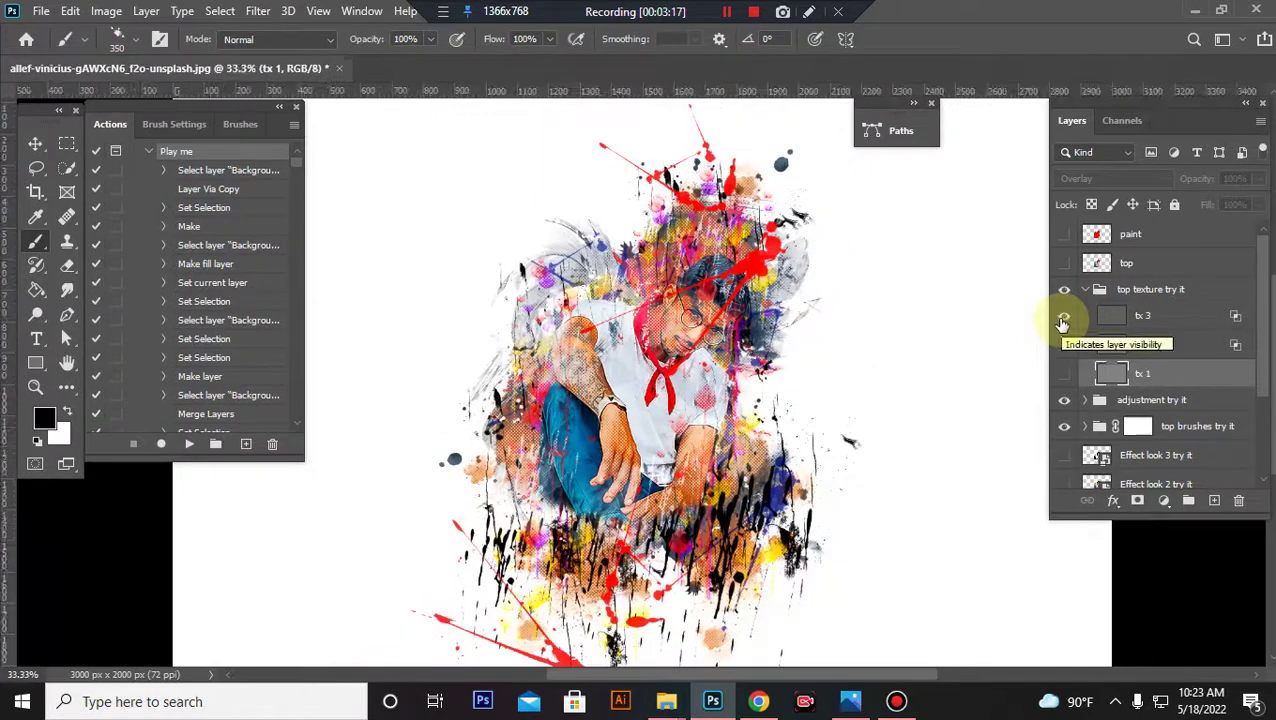
left_click(1063, 318)
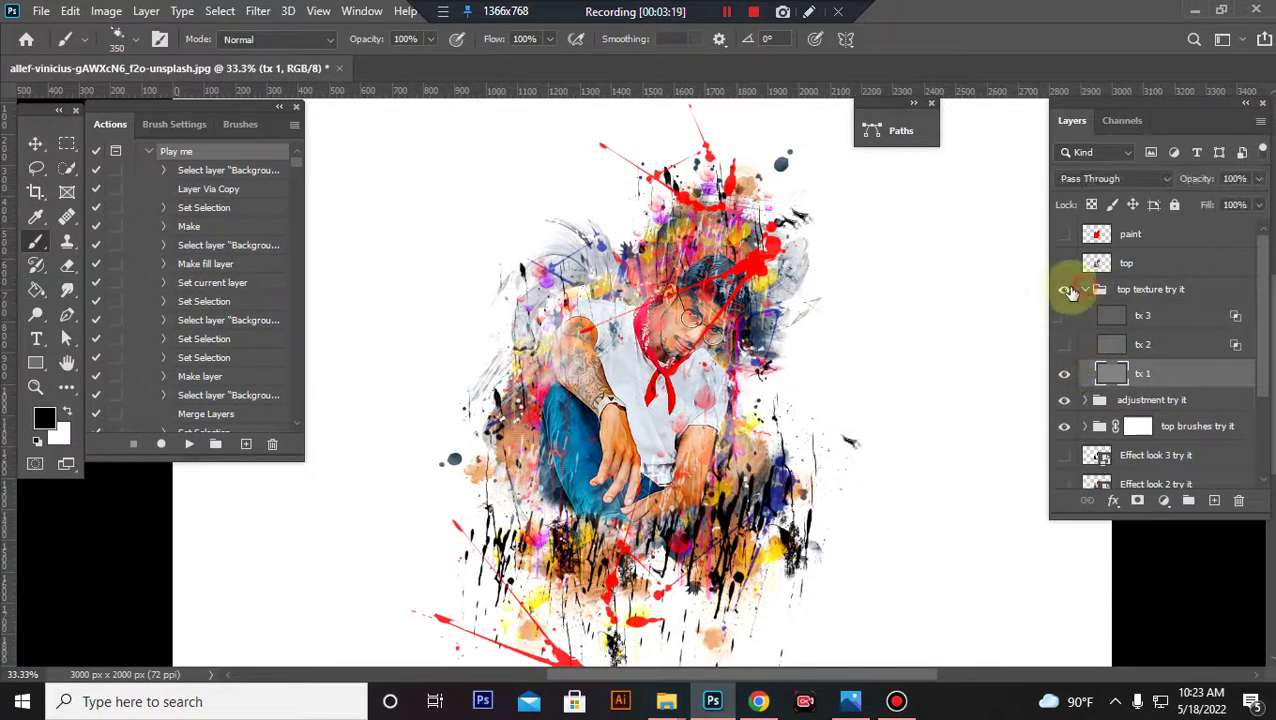
left_click(1084, 289)
Turn the 'adjustment try it' group back on and open its Selective Color 1 settings
left_click(1160, 313)
left_click(1066, 313)
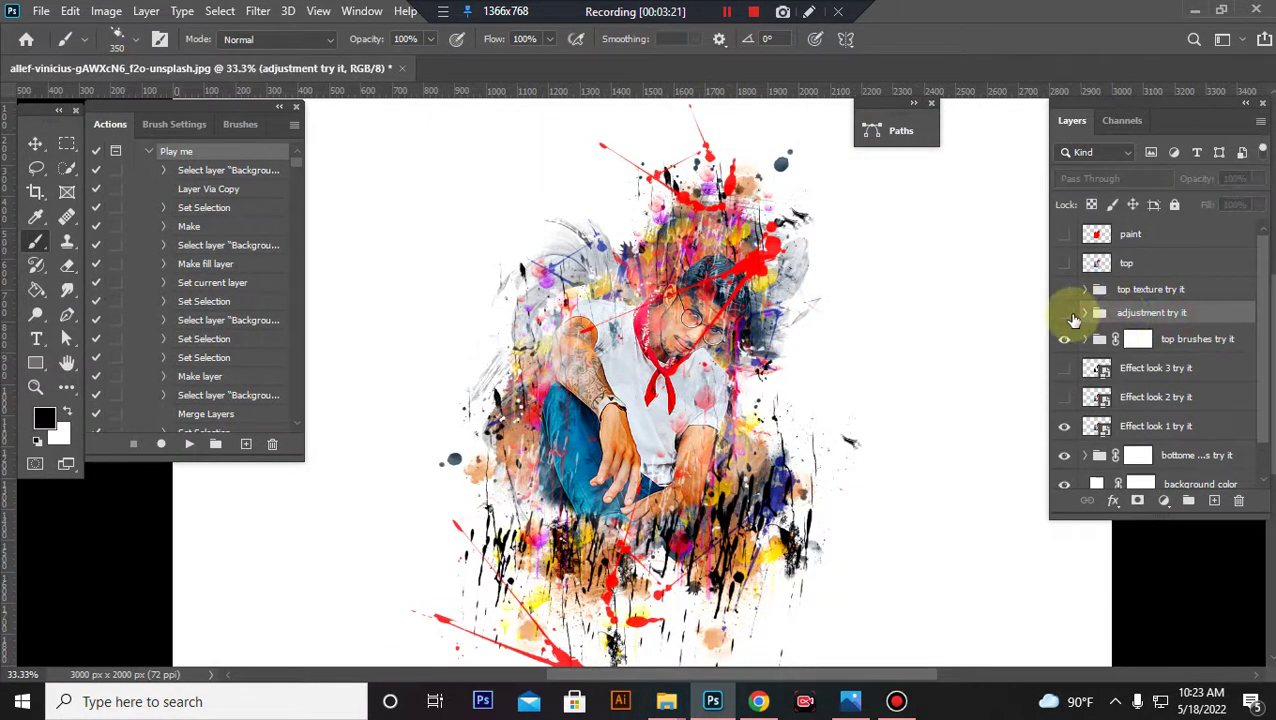
left_click(1066, 313)
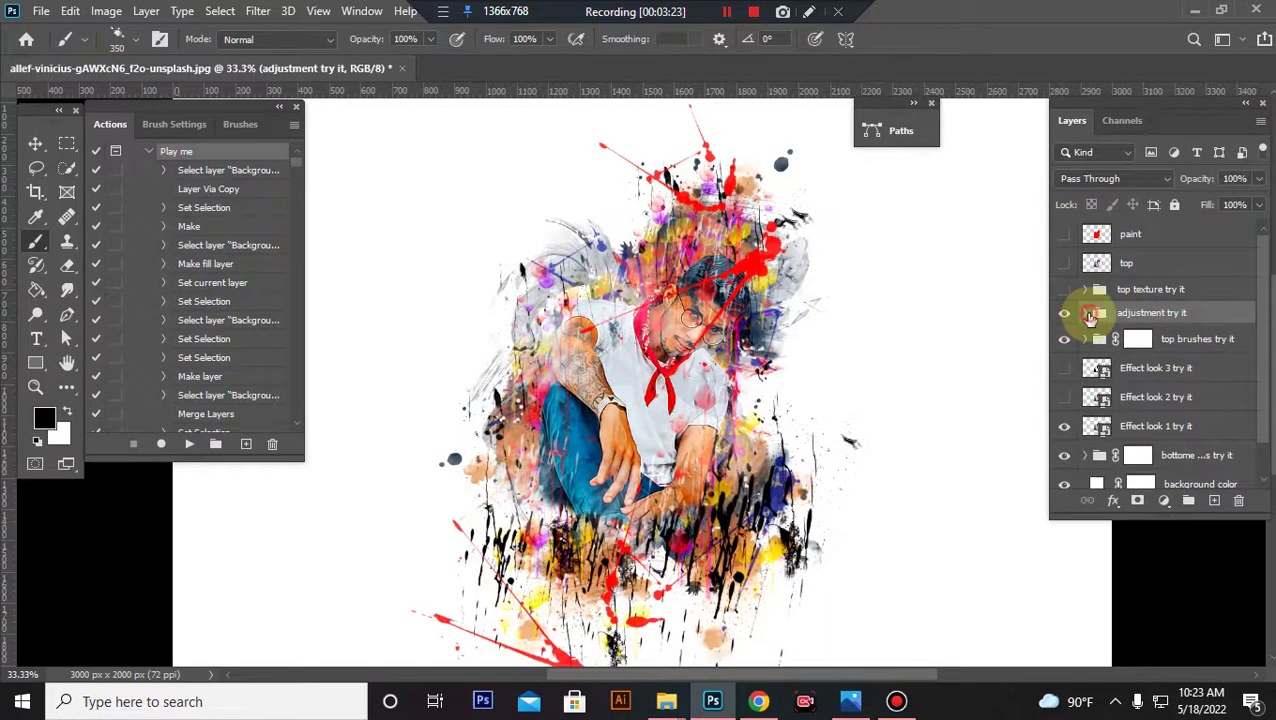
left_click(1086, 313)
double_click(1110, 340)
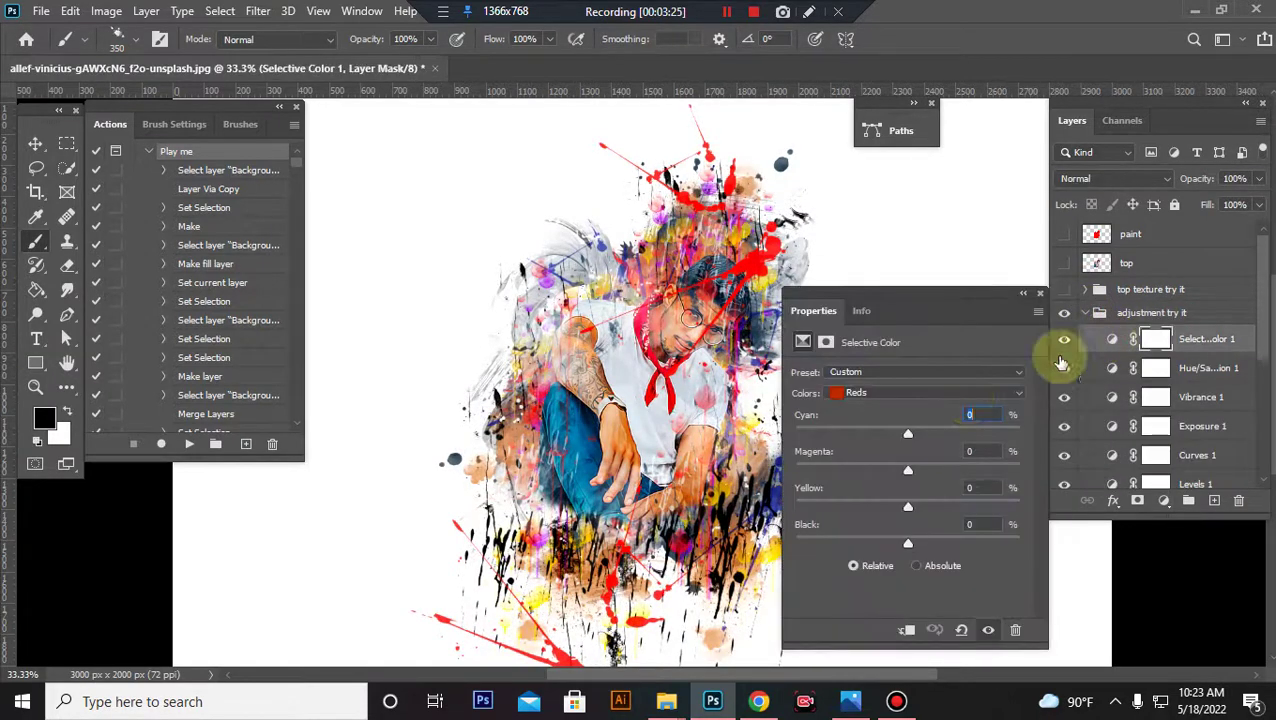
Set Selective Color black amounts: Blacks +8, Neutrals +5, Whites -23
left_click(1021, 393)
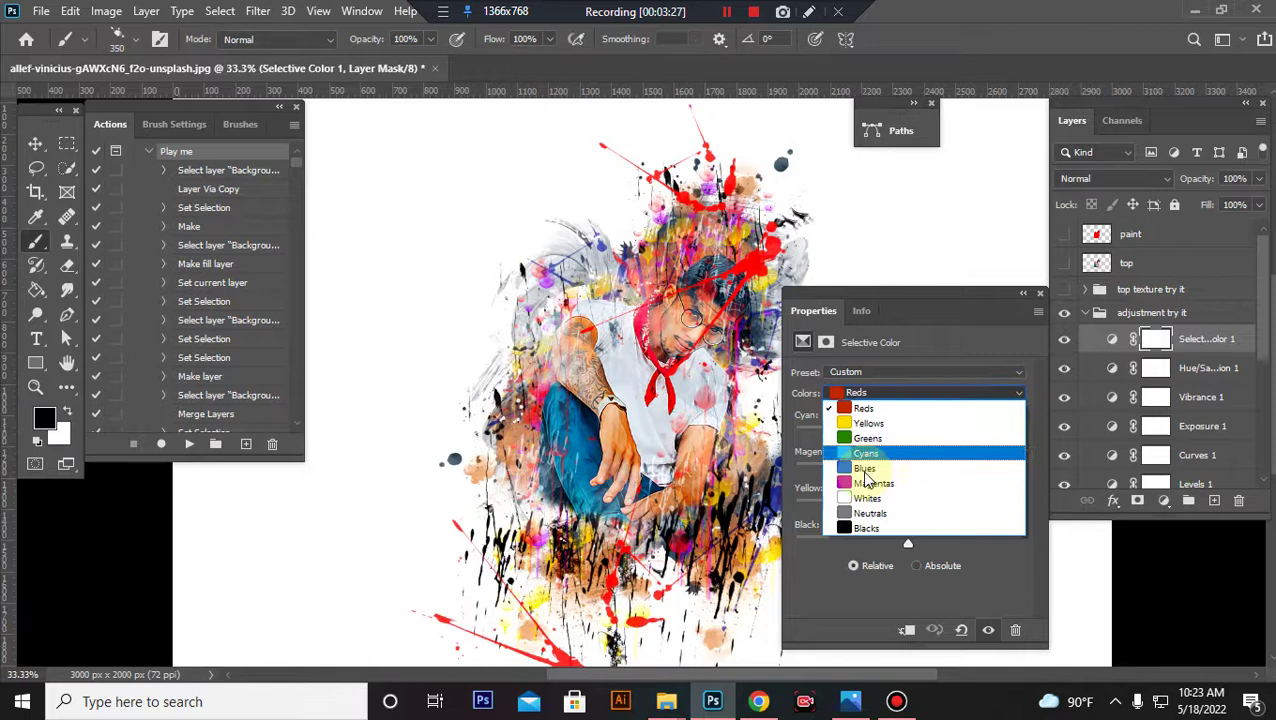
left_click(879, 532)
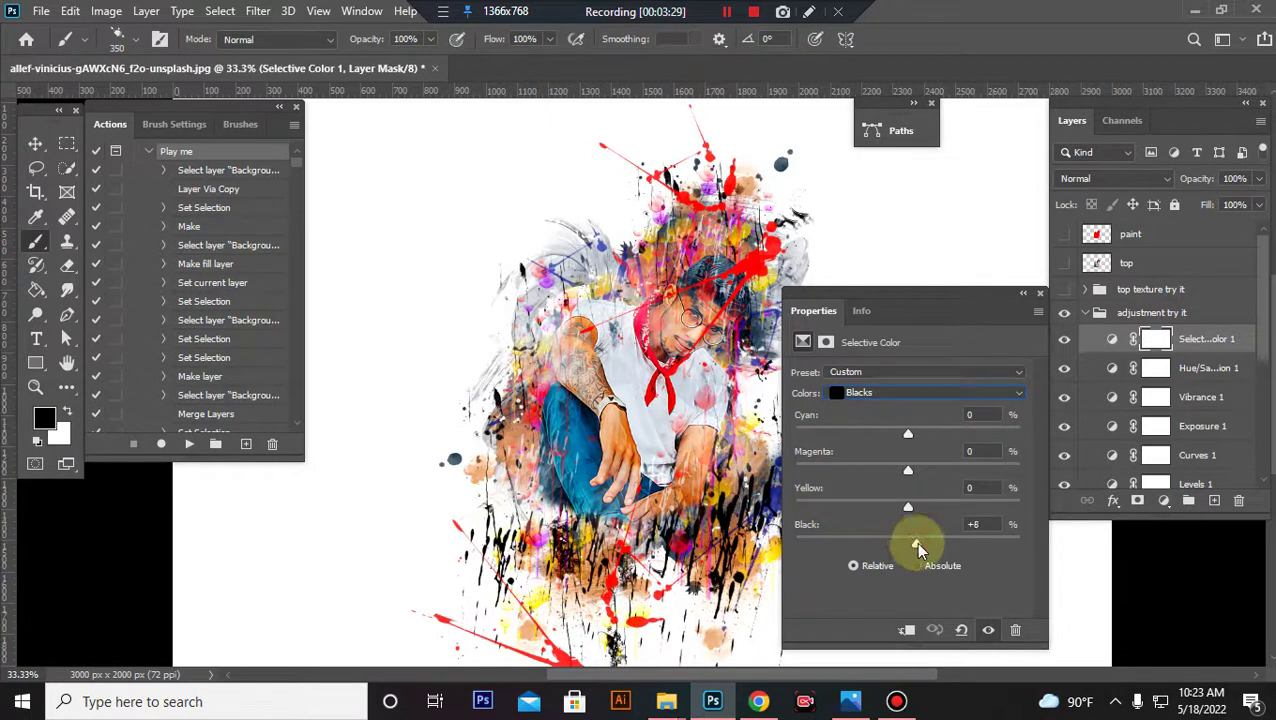
left_click(1021, 393)
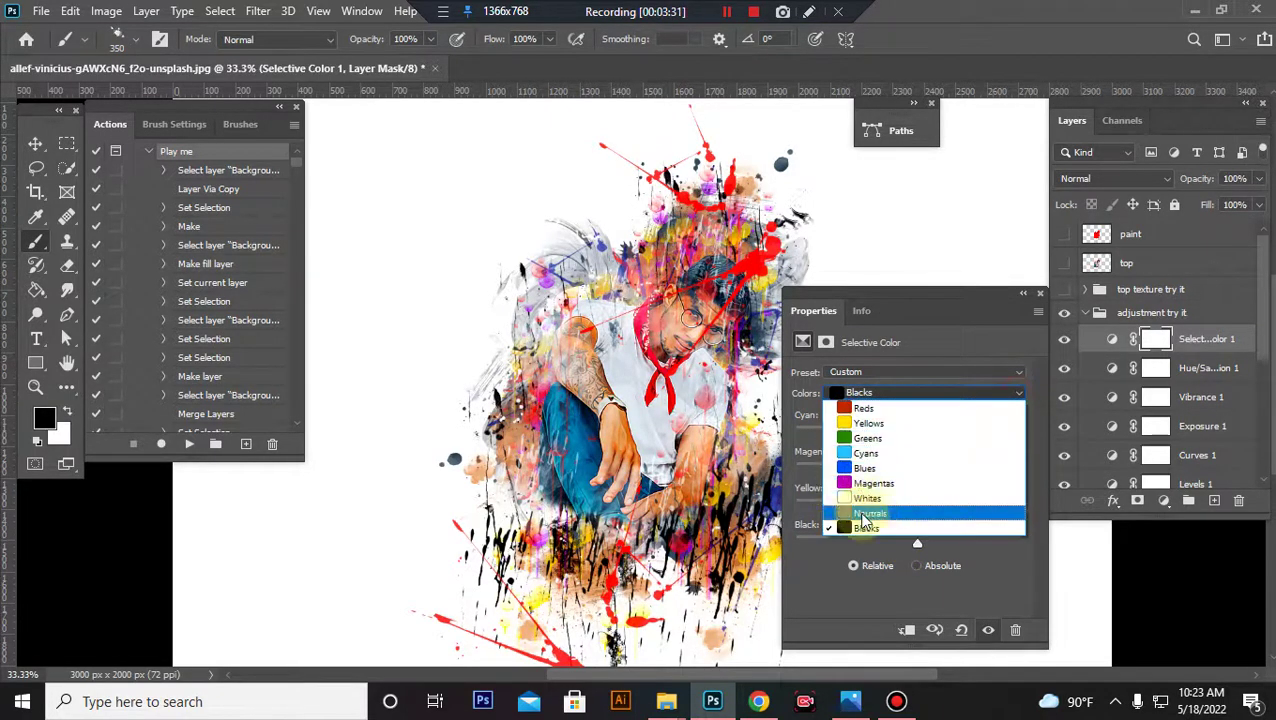
left_click(866, 514)
left_click(913, 544)
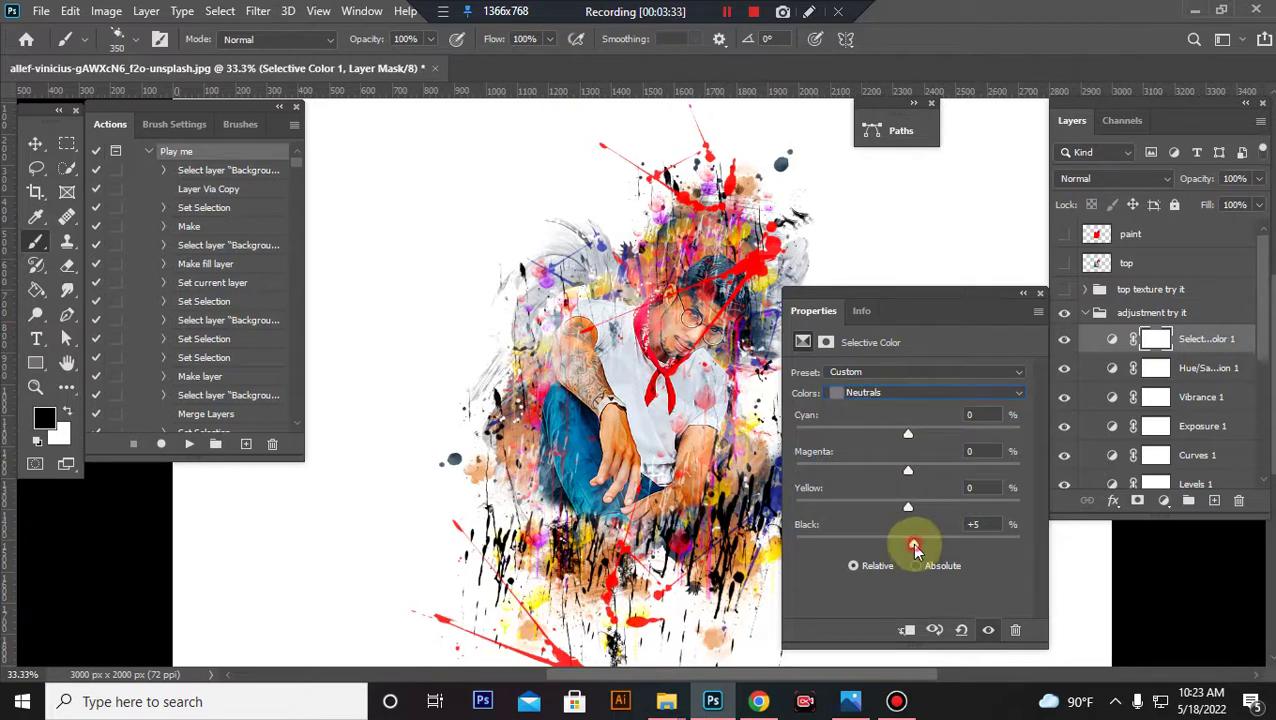
left_click(1019, 393)
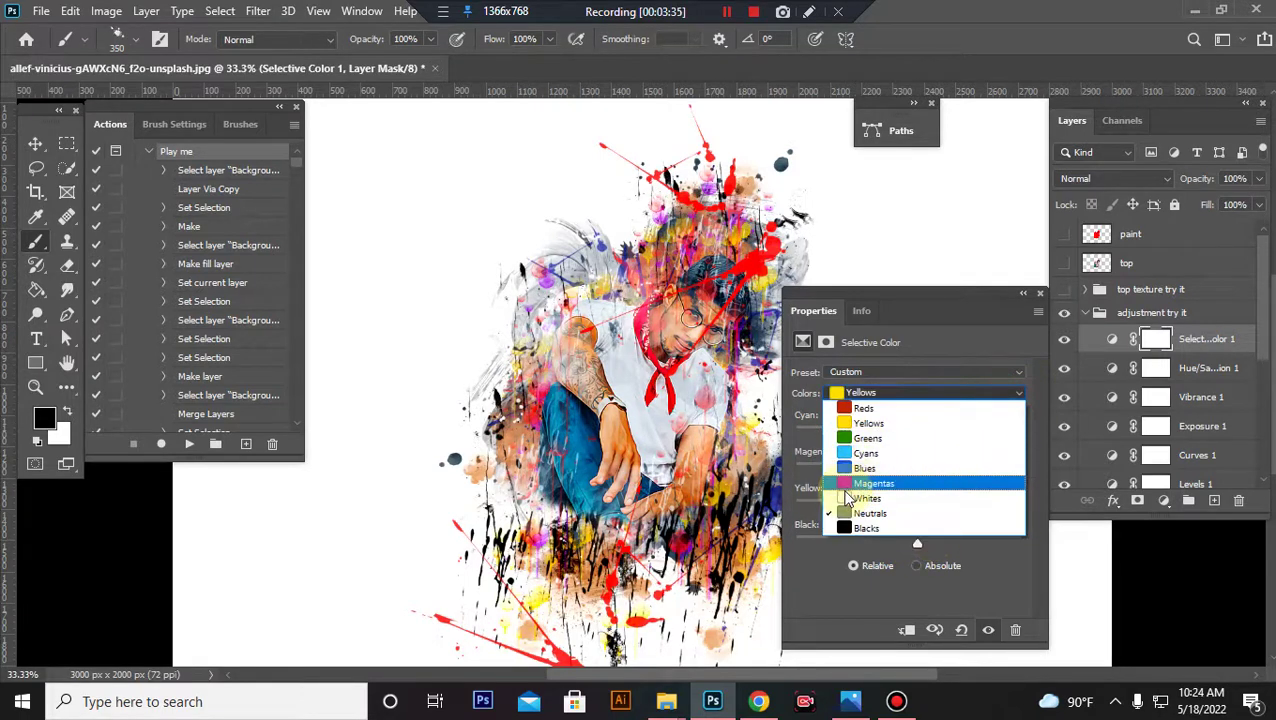
left_click(880, 497)
left_click_drag(884, 546, 888, 541)
left_click(1040, 297)
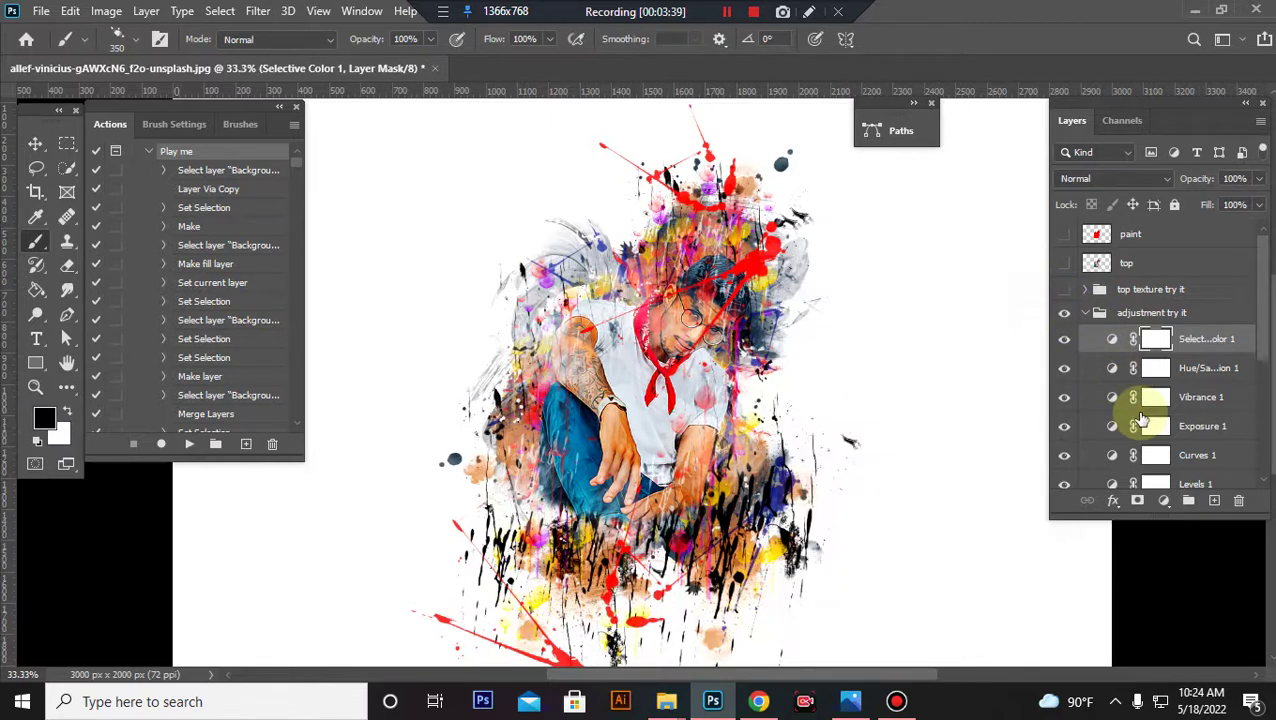
Set the Vibrance 1 adjustment to Vibrance +18 and Saturation +9
double_click(1110, 404)
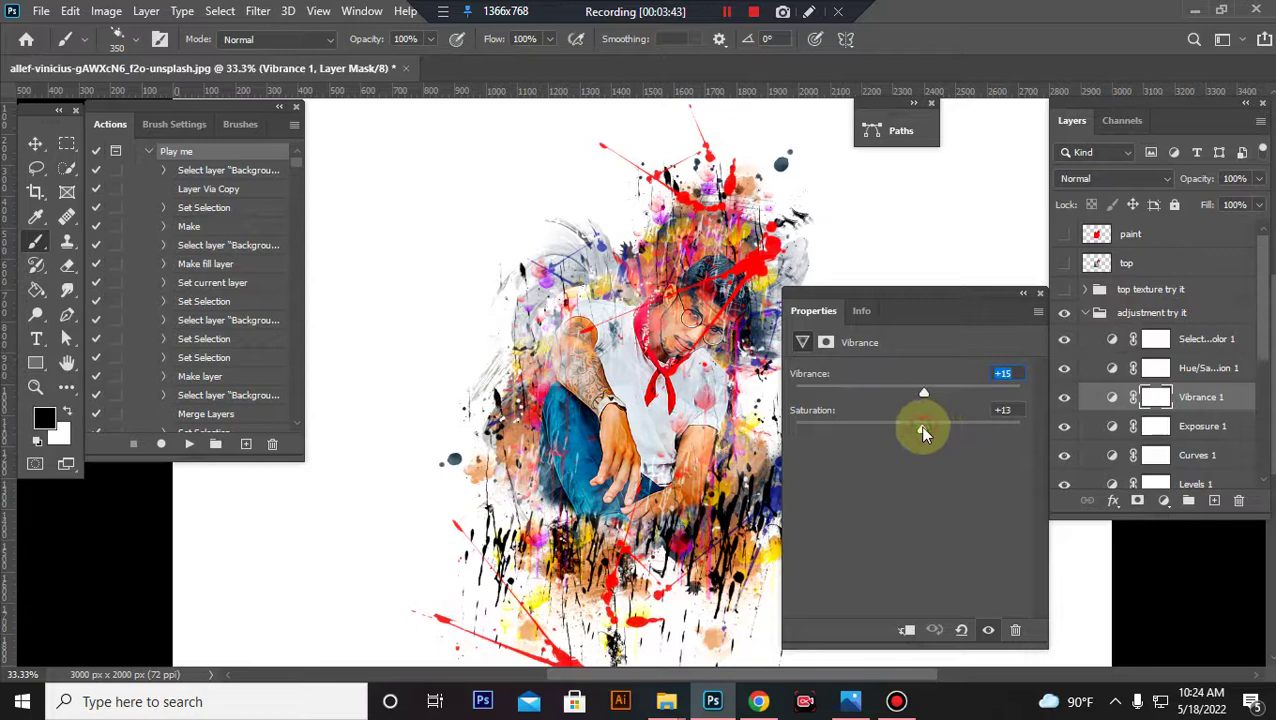
left_click_drag(922, 430, 929, 392)
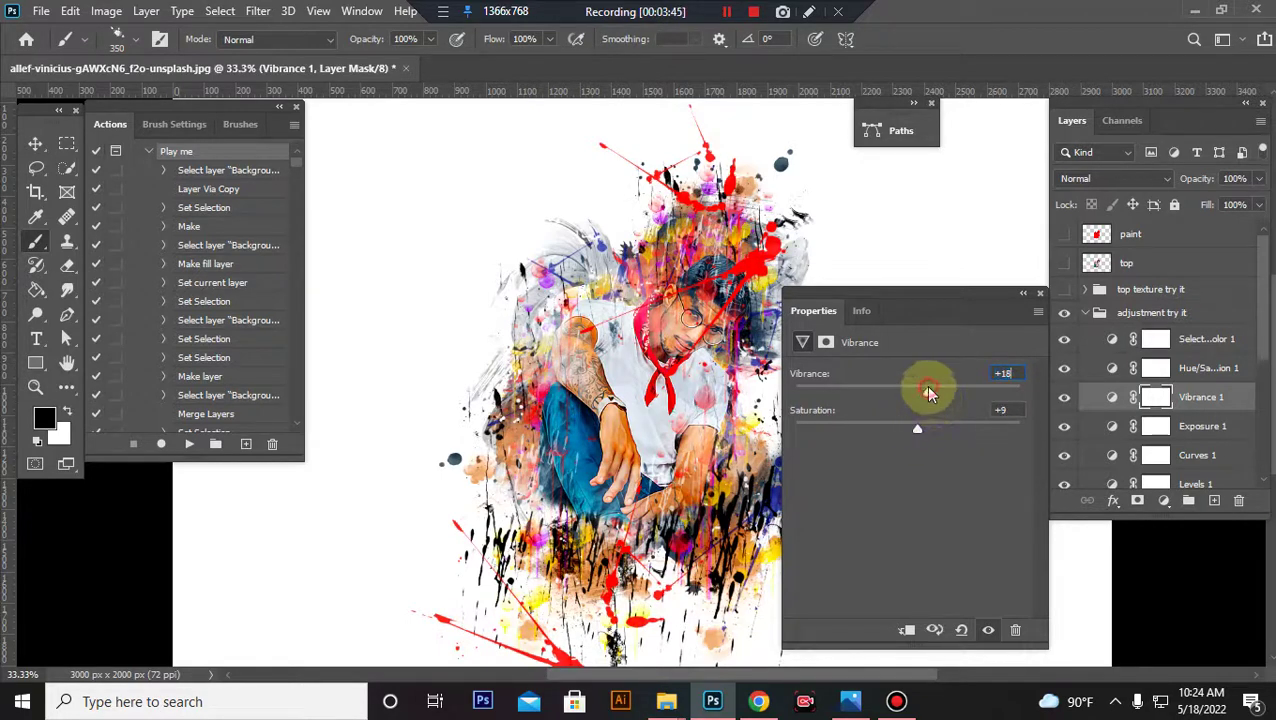
left_click(1040, 294)
scroll(1153, 399, "down", 3)
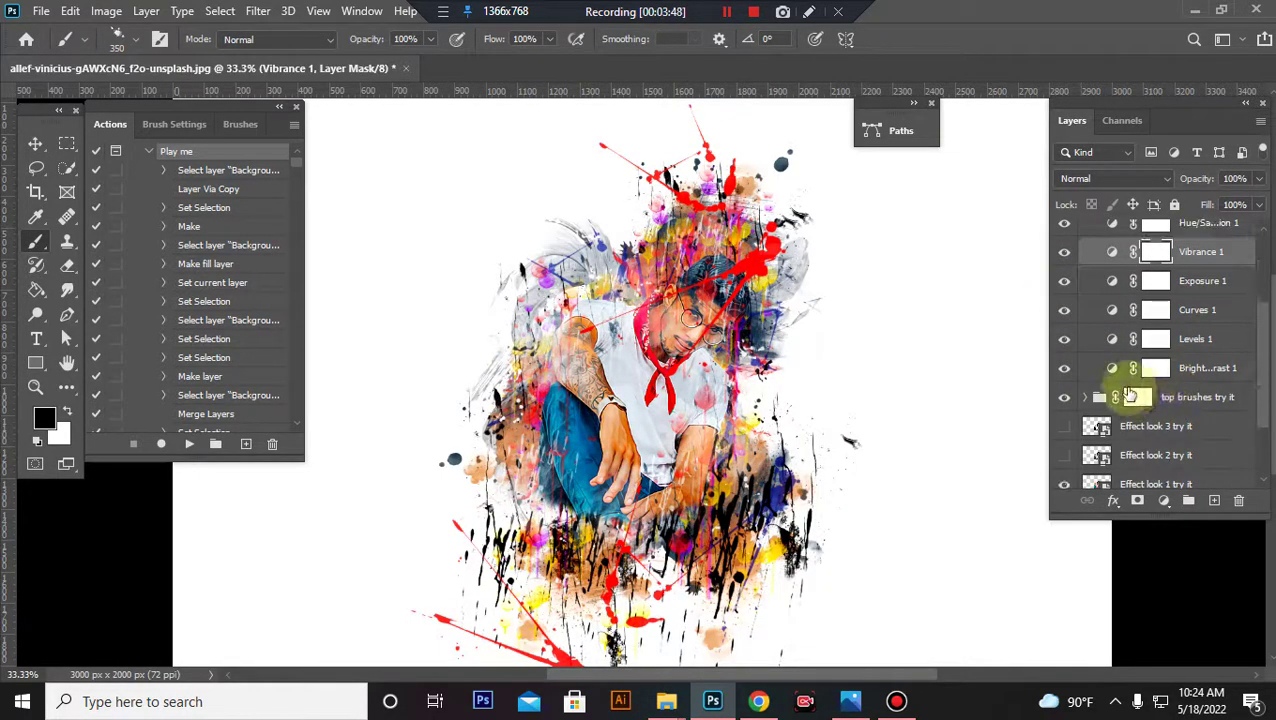
Review the Brightness/Contrast settings, then collapse the adjustment try it group
double_click(1112, 370)
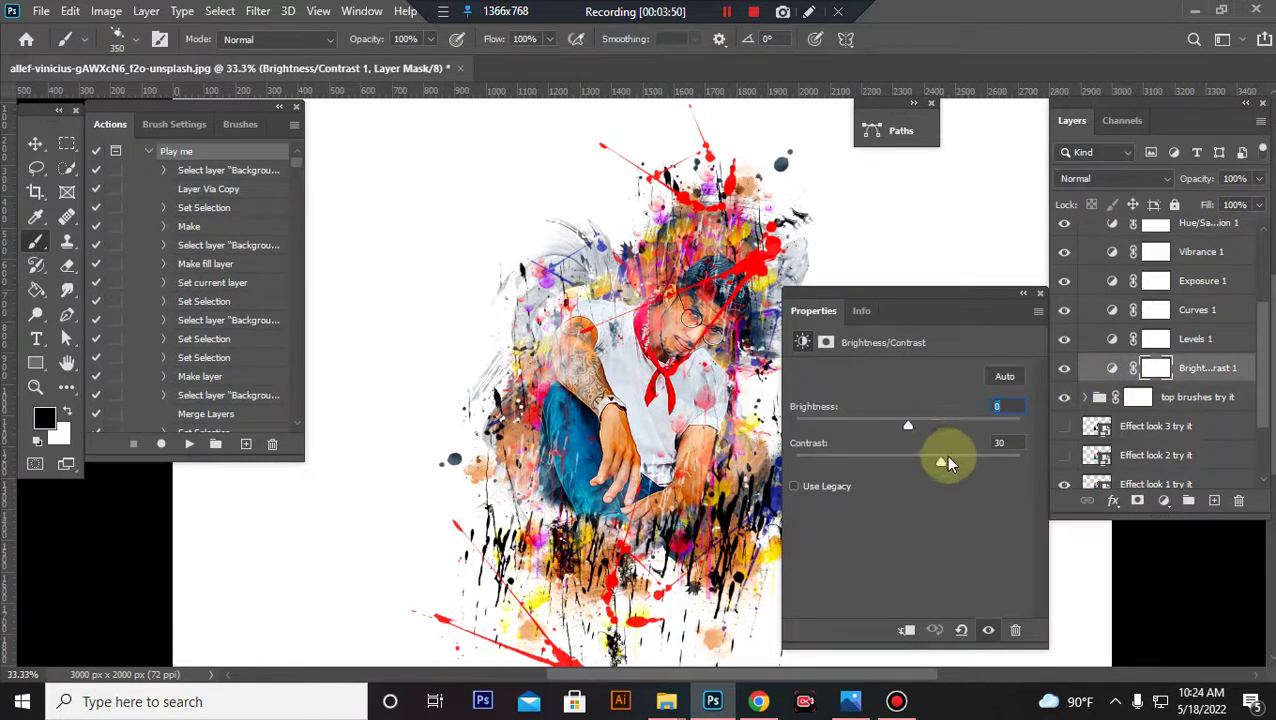
left_click(1040, 294)
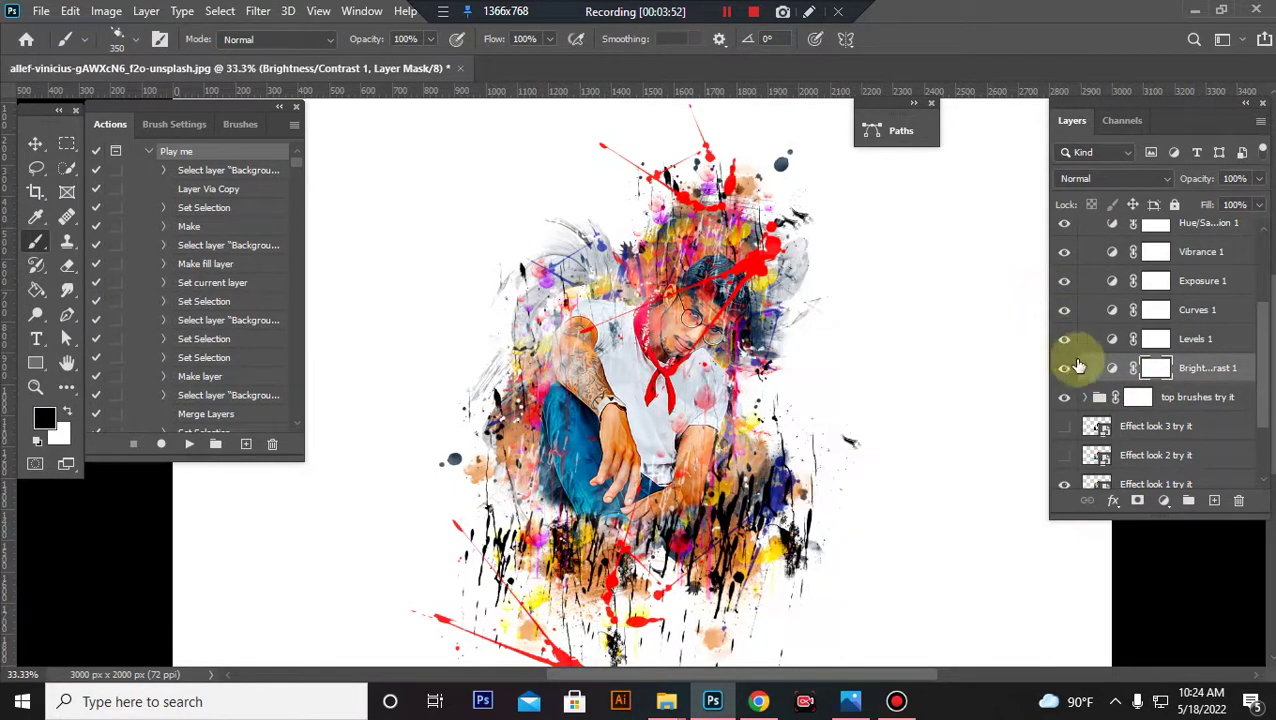
scroll(1090, 350, "up", 3)
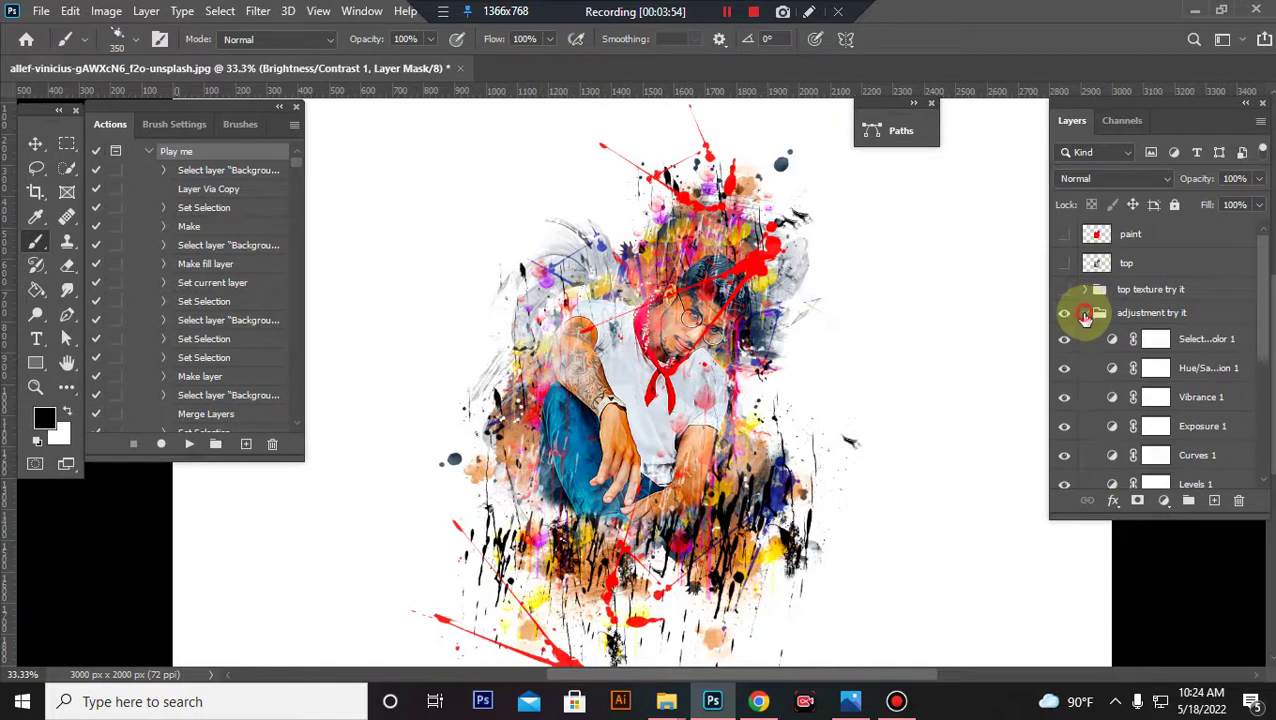
left_click(1085, 315)
Toggle the top brushes try it group off and on to compare, leave it visible, and select its mask
left_click(1065, 340)
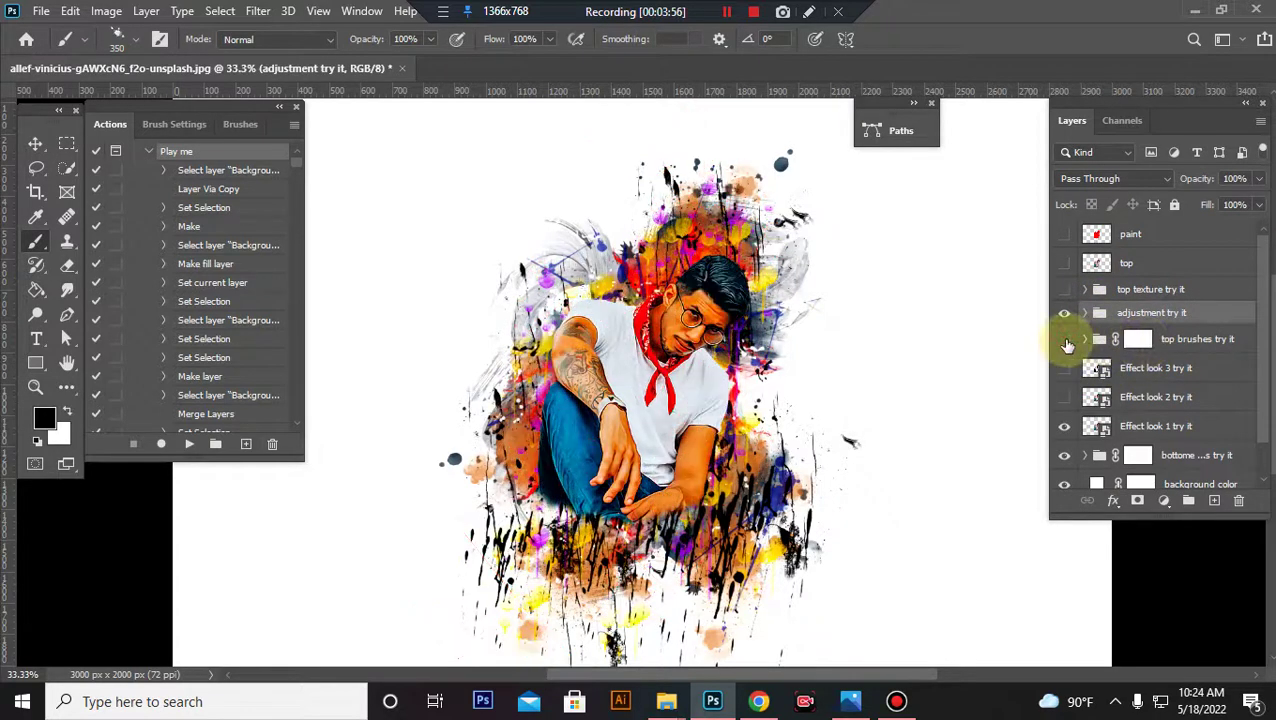
left_click(1065, 341)
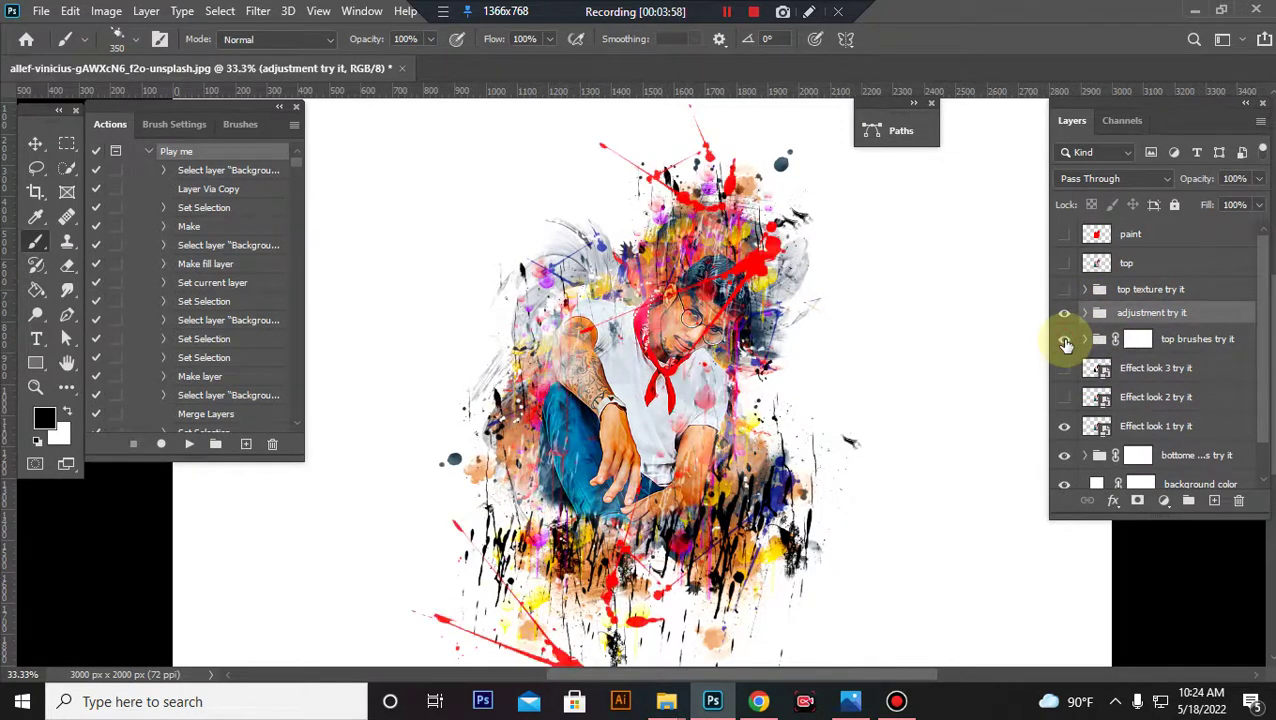
left_click(1065, 341)
left_click(1065, 341)
left_click(1065, 341)
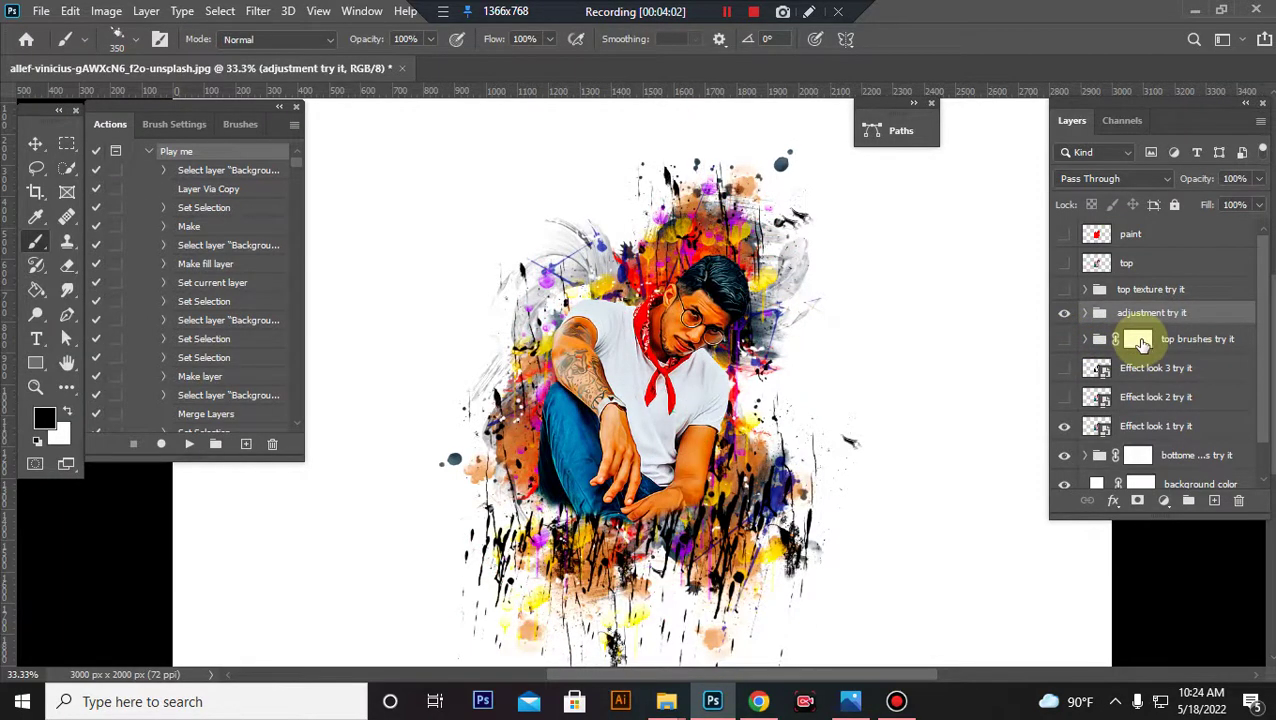
left_click(1065, 341)
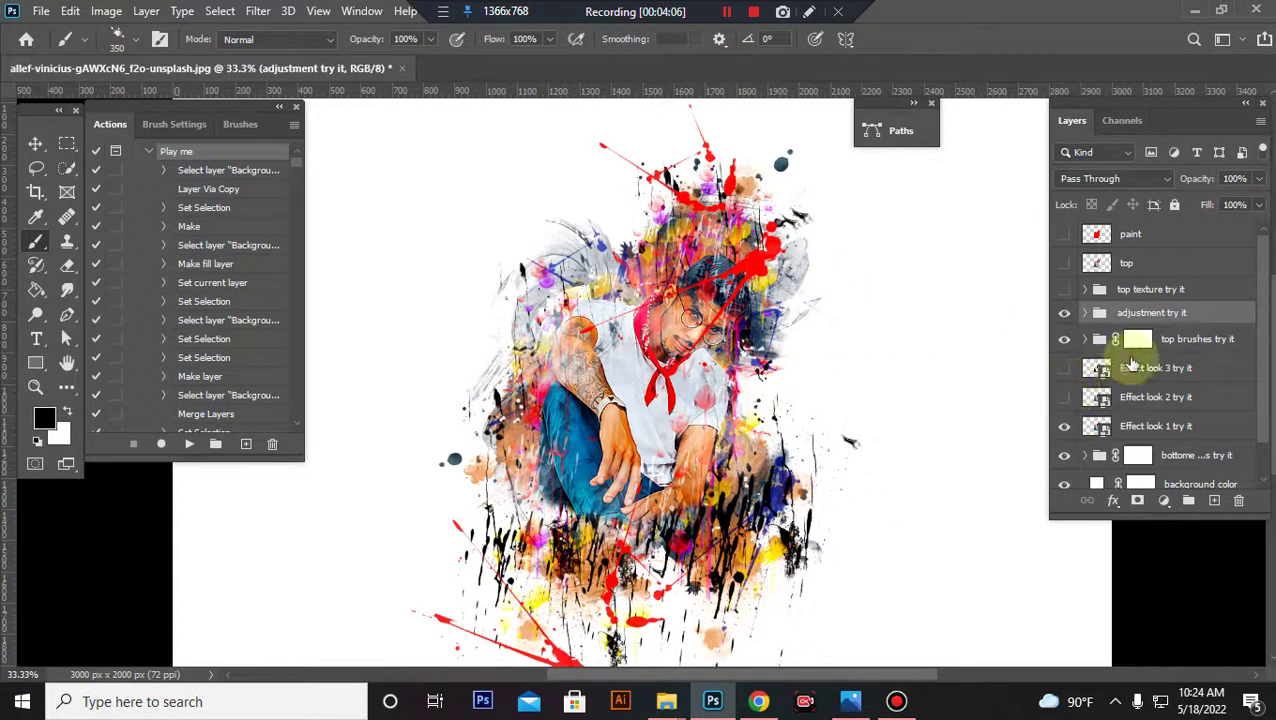
left_click(1143, 340)
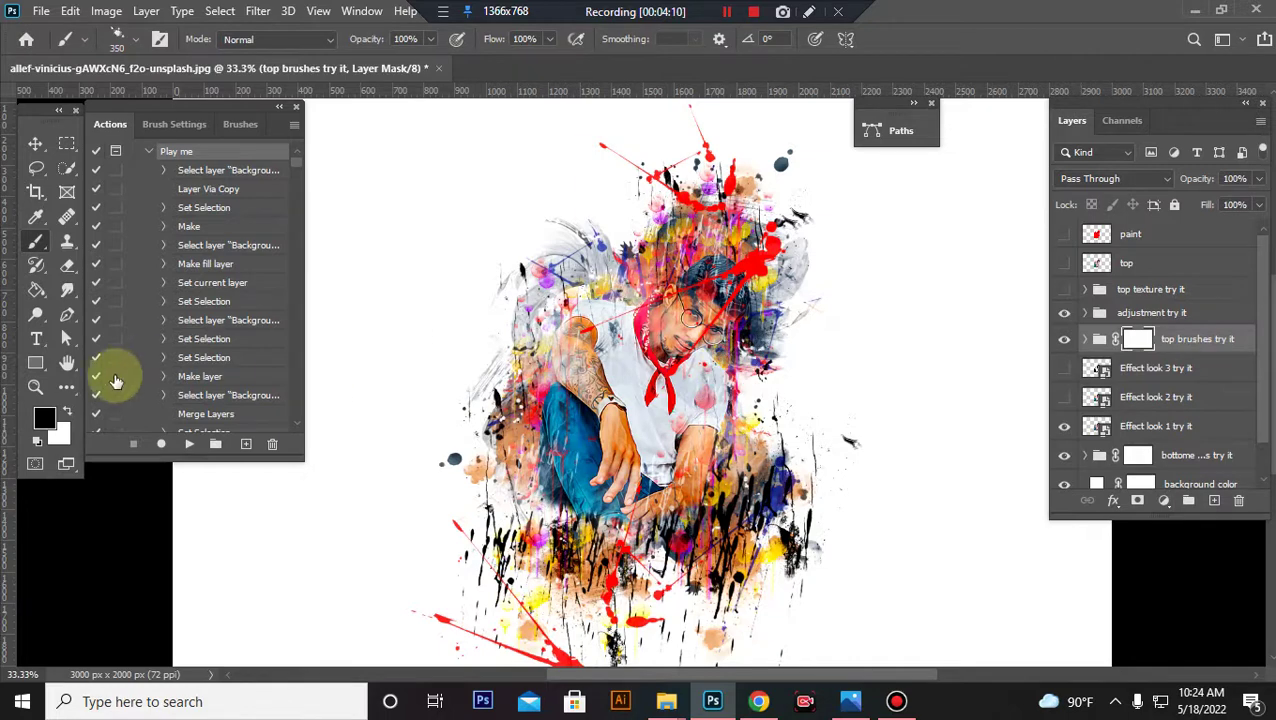
Paint black into the top brushes mask over the man's face and hair
left_click(42, 416)
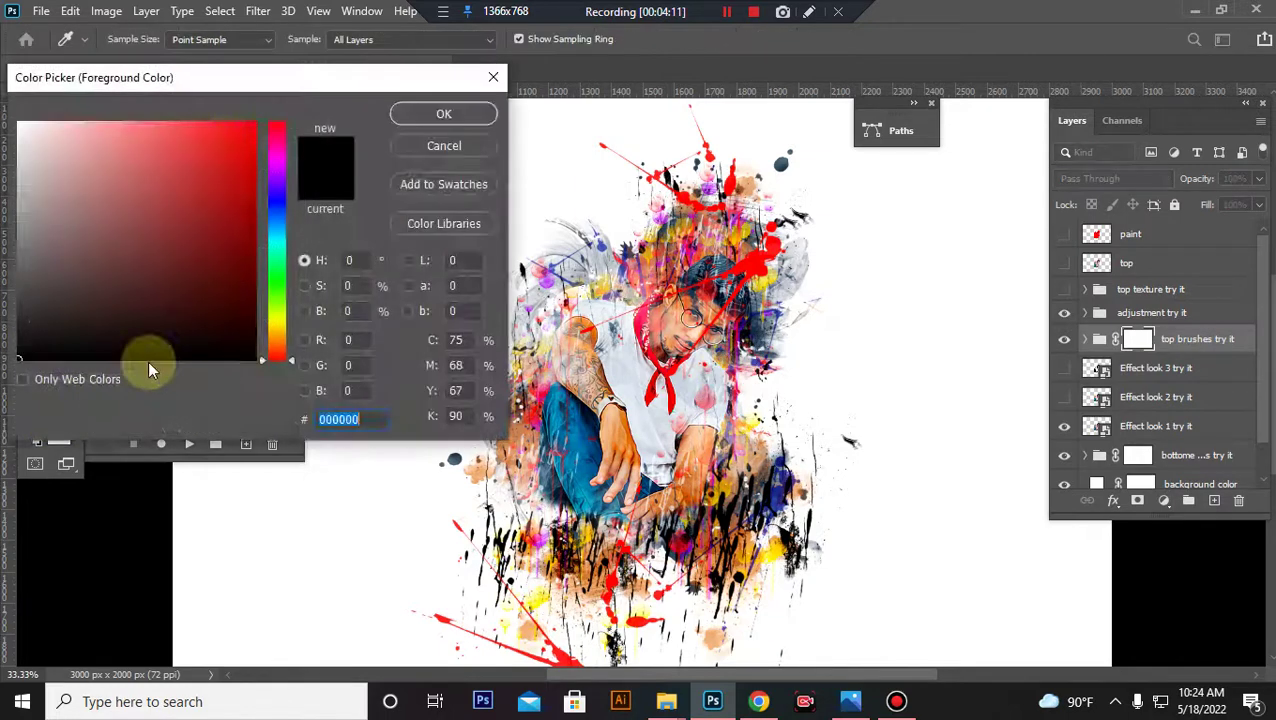
left_click(443, 116)
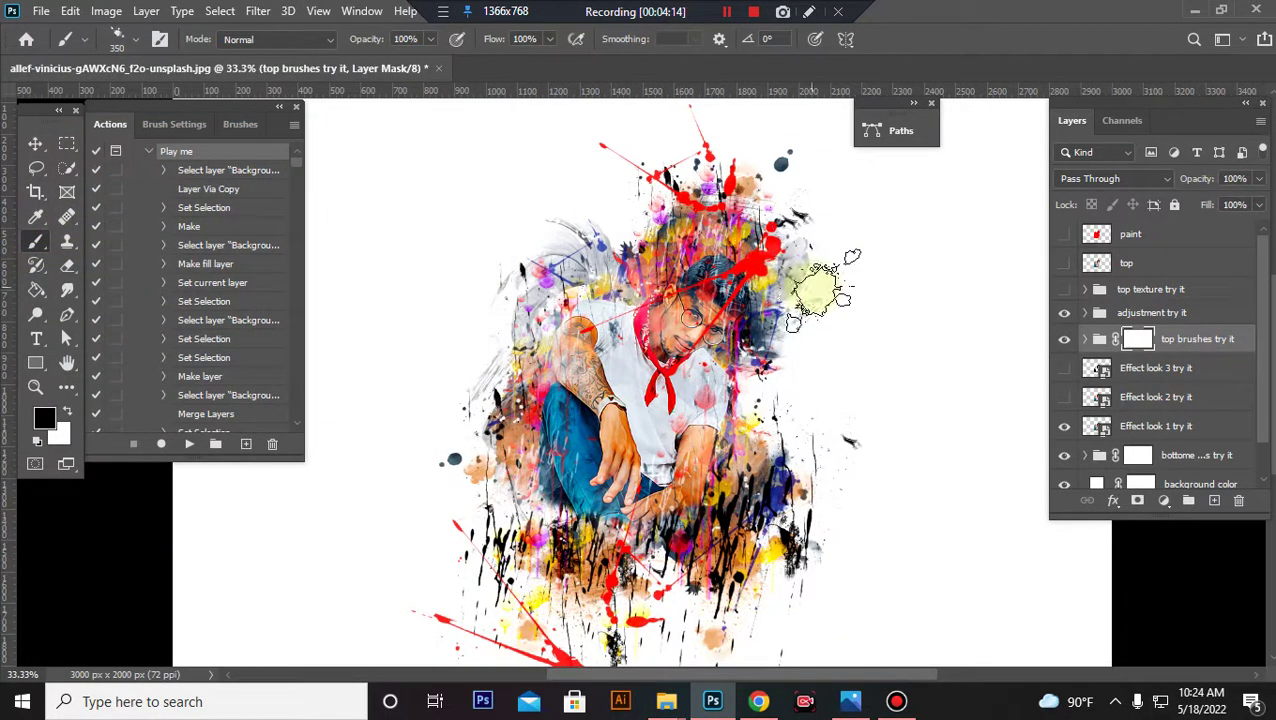
mouse_move(820, 290)
left_mouse_down()
mouse_move(700, 295)
mouse_move(690, 335)
mouse_move(695, 295)
mouse_move(715, 310)
mouse_move(705, 345)
mouse_move(715, 320)
mouse_move(780, 270)
mouse_move(715, 265)
mouse_move(720, 320)
left_mouse_up()
scroll(620, 600, "down", 1)
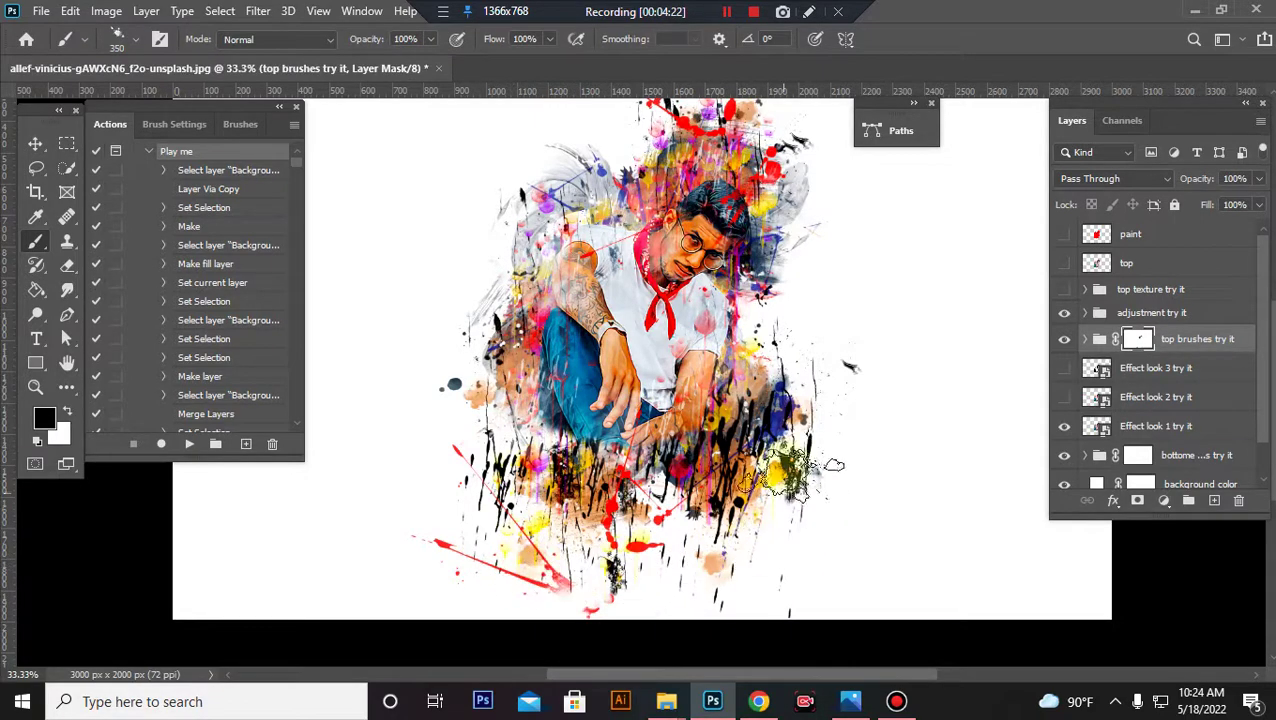
scroll(790, 472, "up", 1)
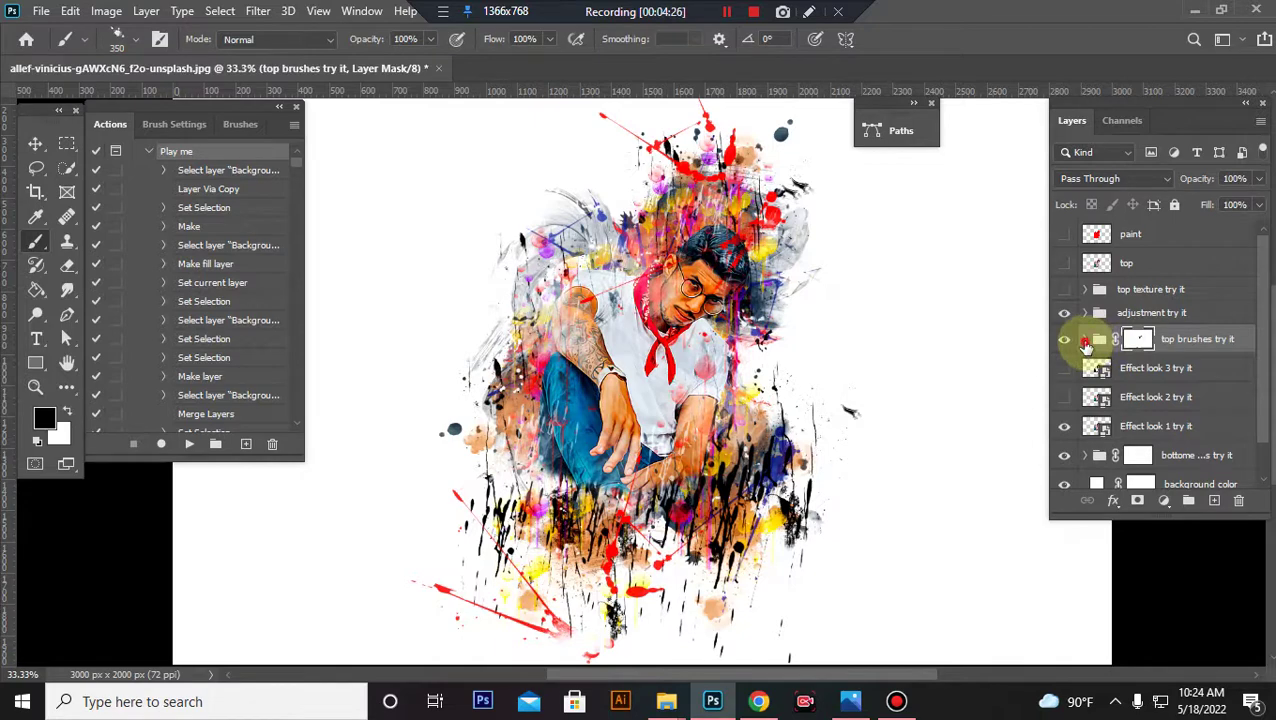
Give tb 6 a cyan #0091b6 Color Overlay sampled from the image's blue
left_click(1086, 340)
left_click(1062, 398)
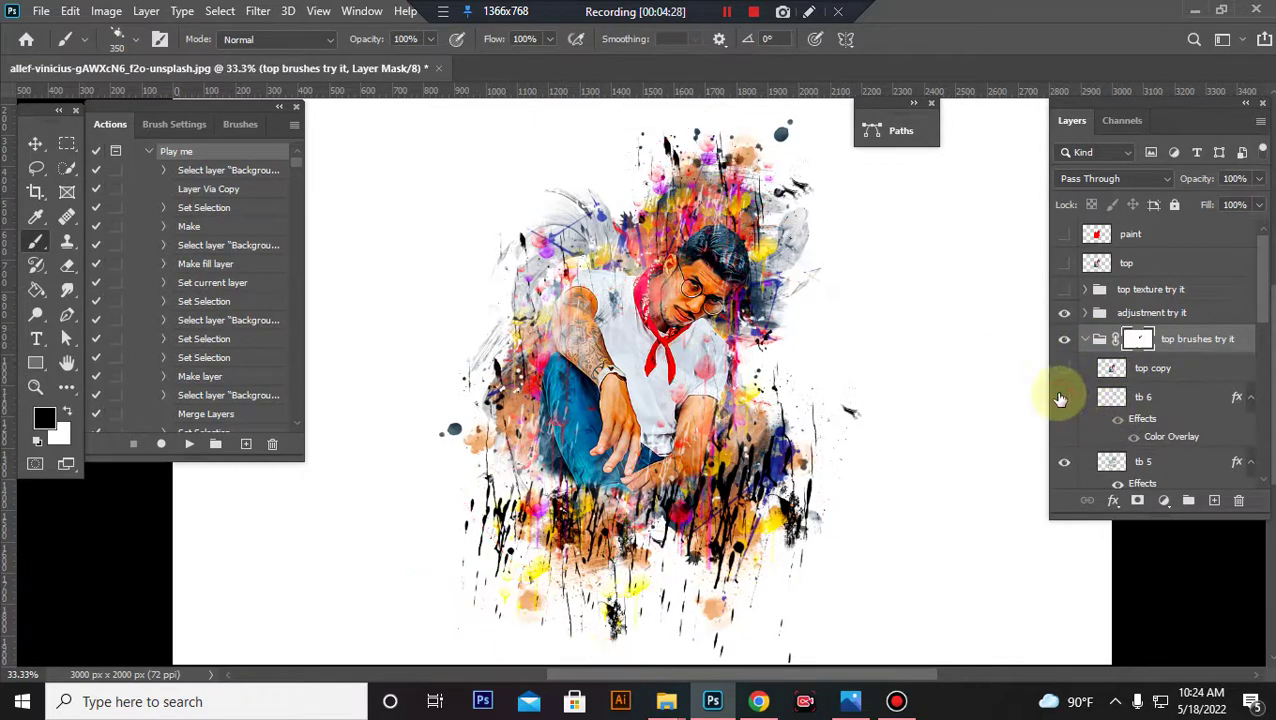
double_click(1165, 436)
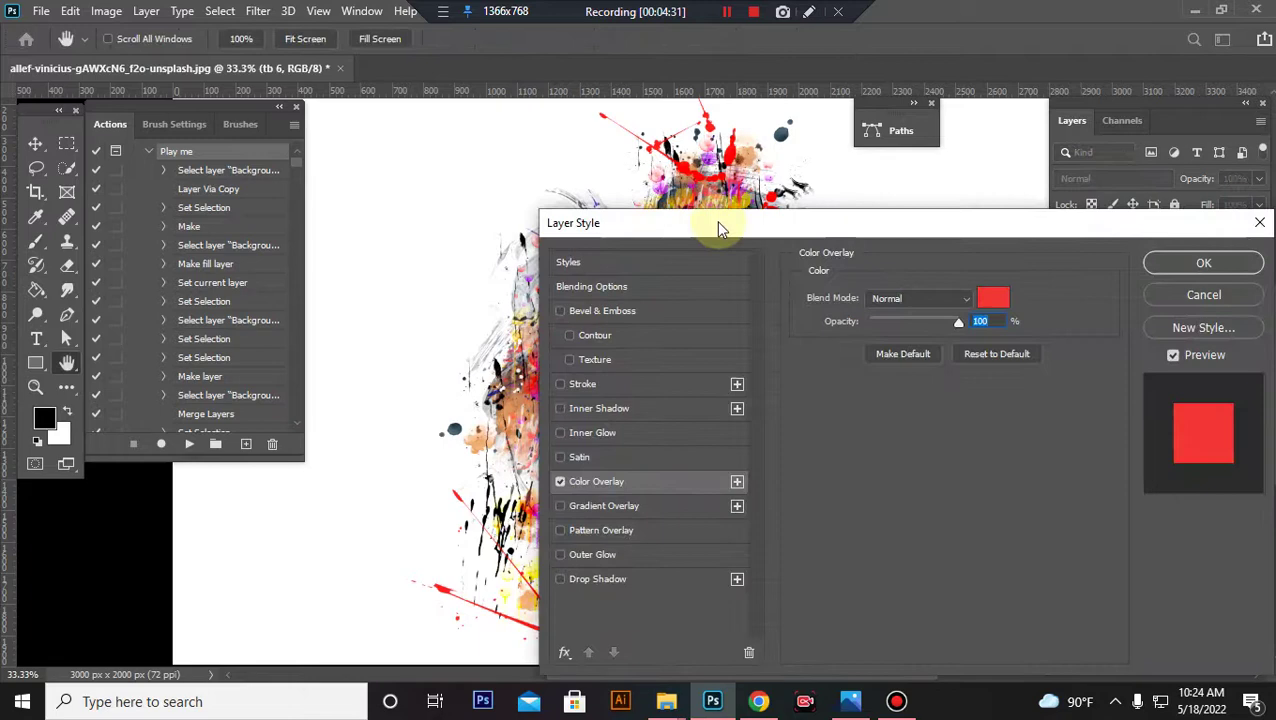
left_click_drag(718, 226, 978, 117)
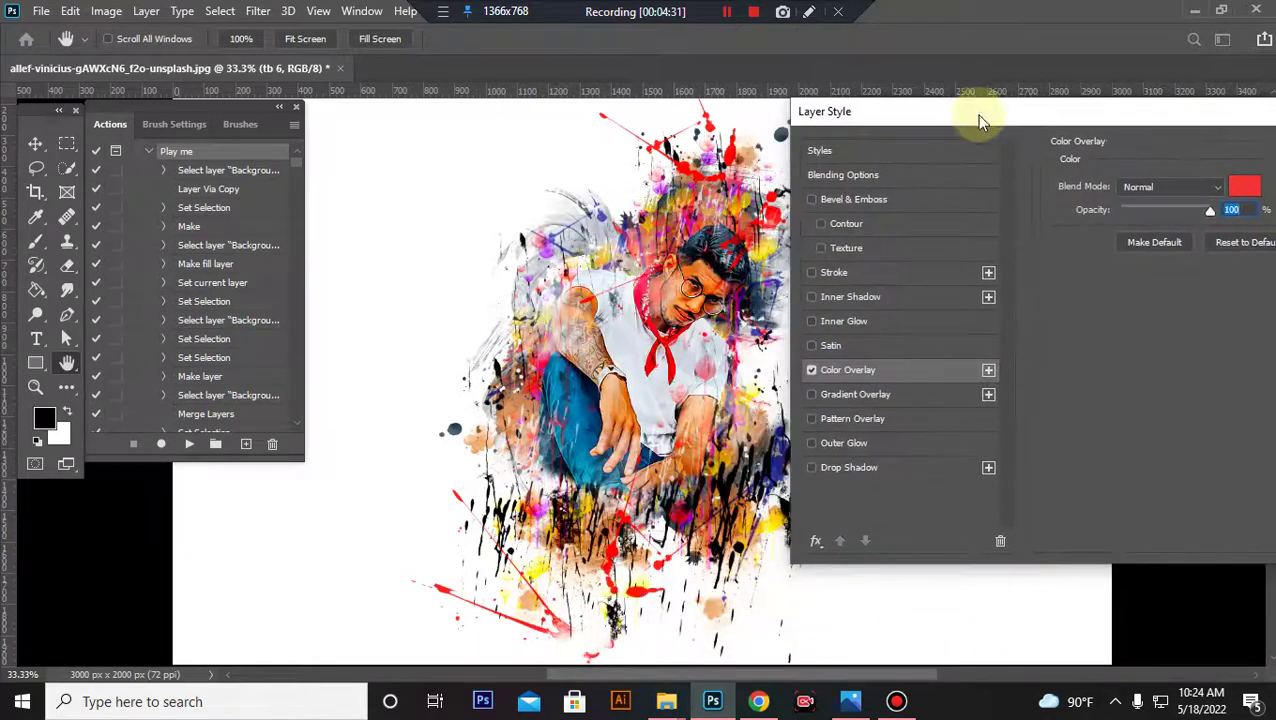
left_click(1245, 188)
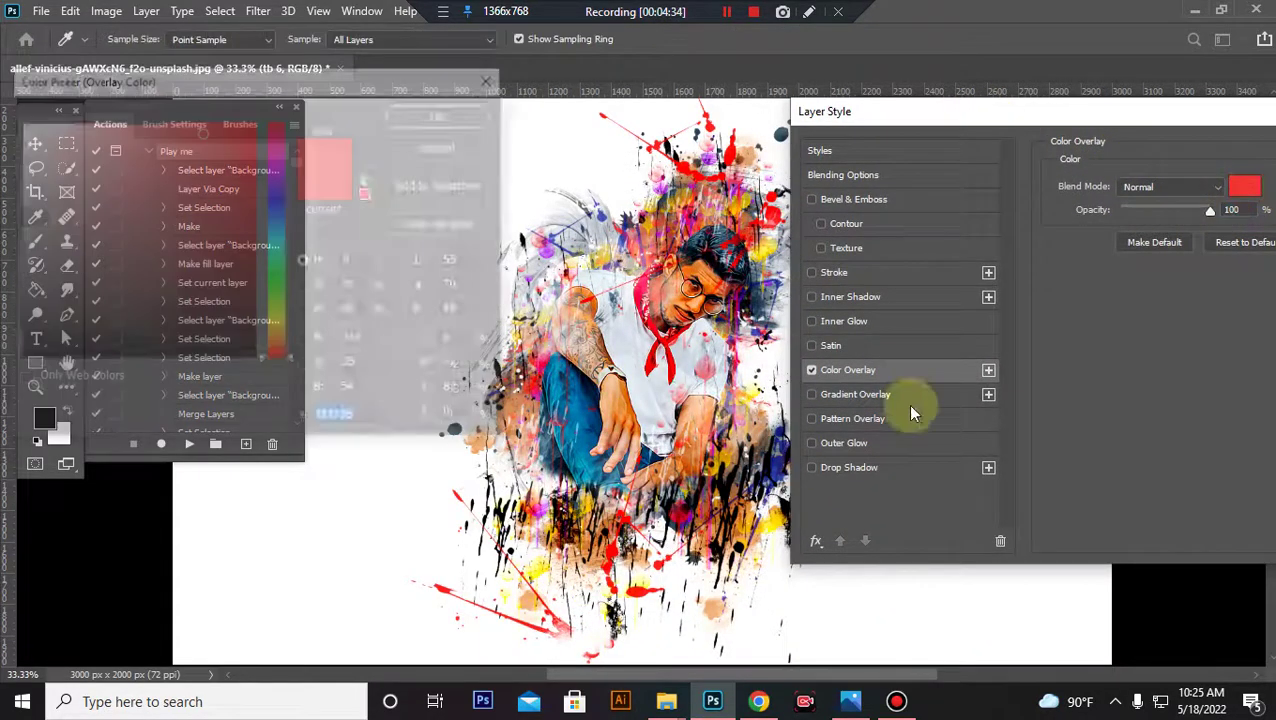
left_click(587, 453)
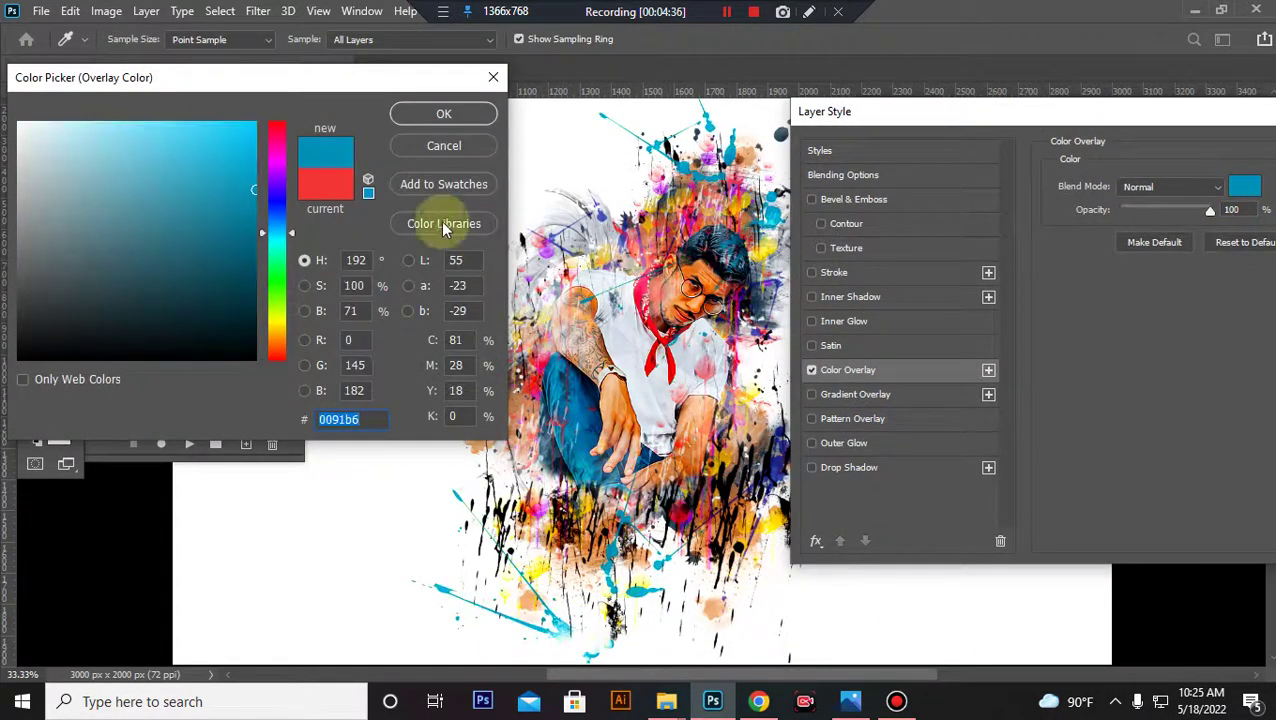
left_click(443, 113)
left_click_drag(1170, 120, 718, 198)
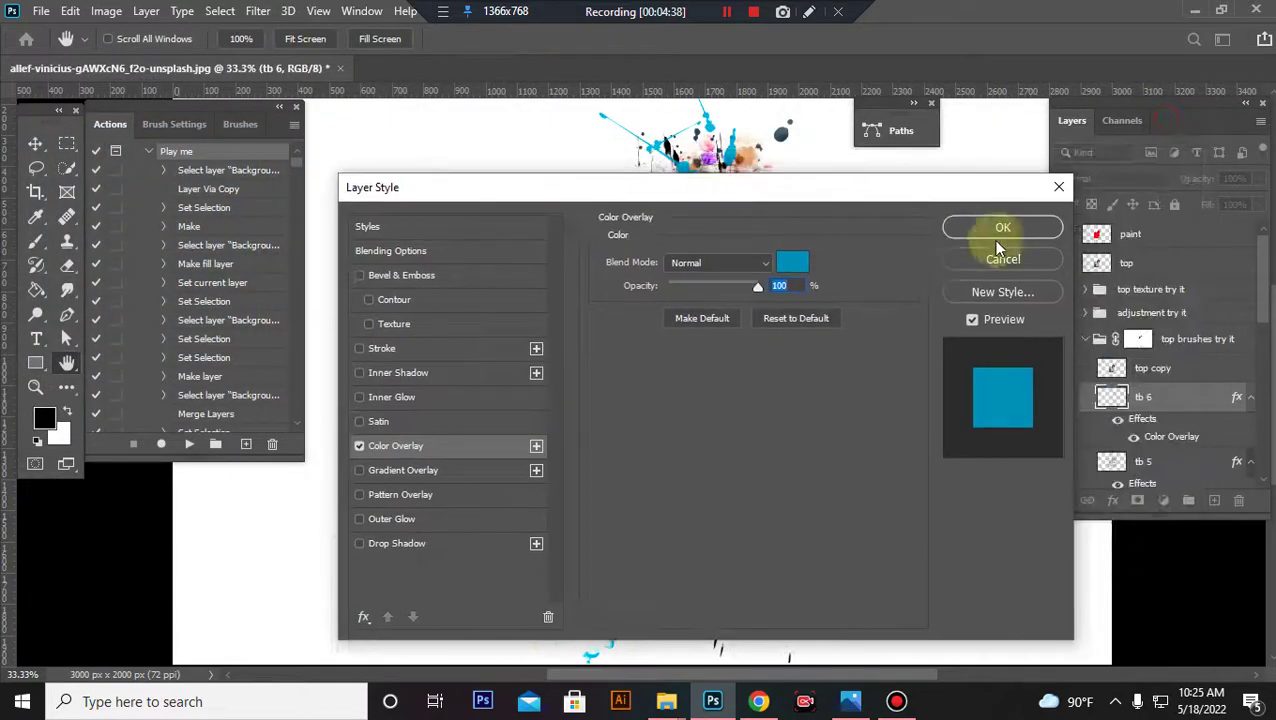
left_click(1037, 237)
Scale tb 6 down to about 95% and collapse the top brushes try it group
key("b")
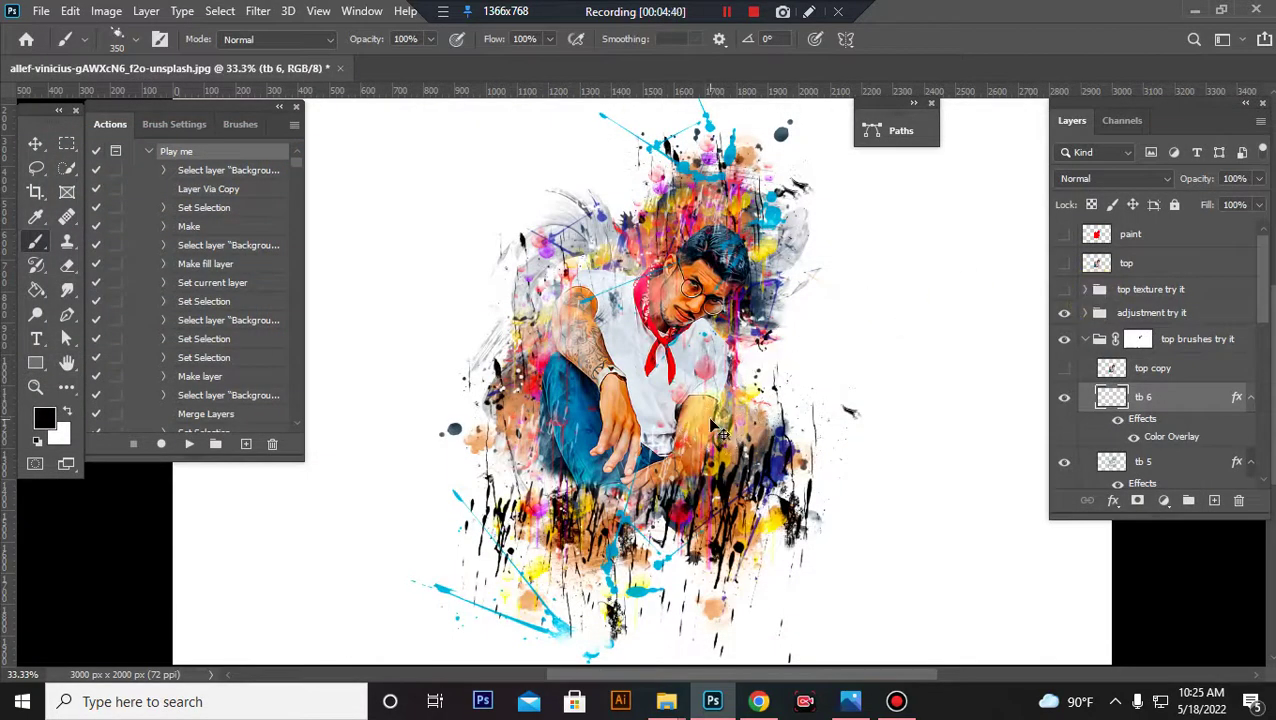
key("ctrl+t")
scroll(780, 440, "down", 3)
left_click_drag(411, 572, 427, 550)
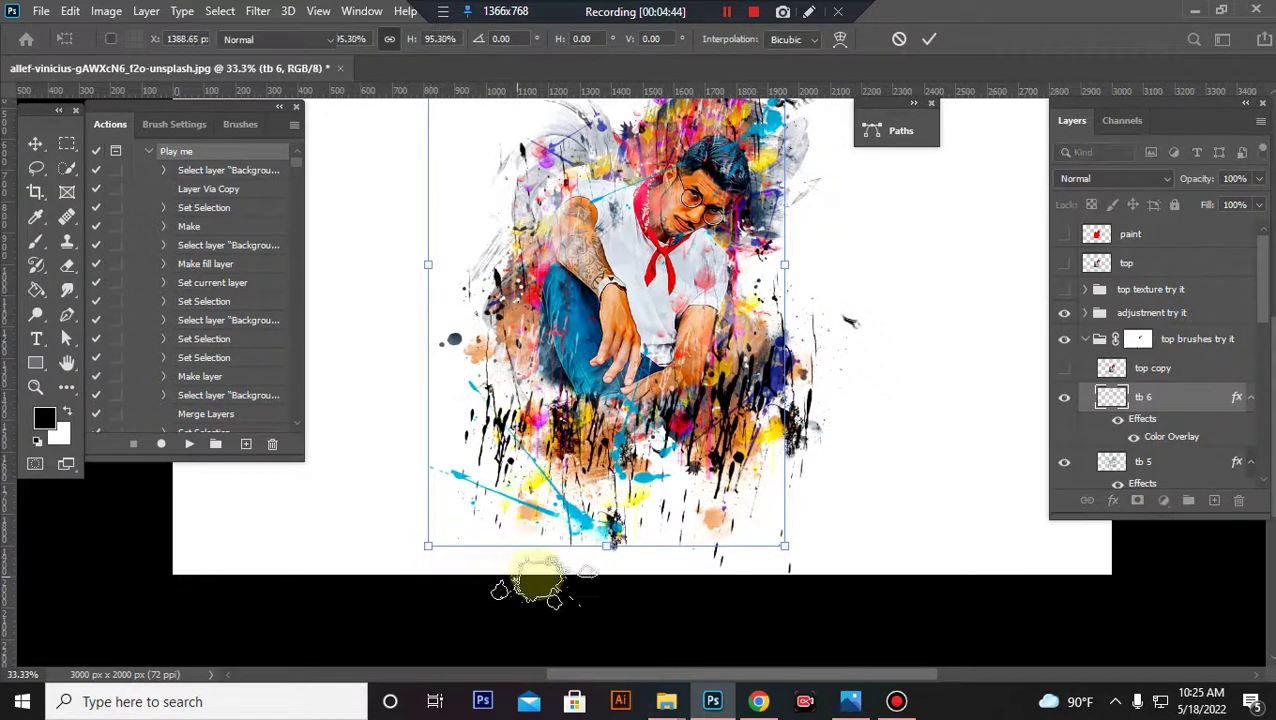
key("Return")
left_click(1084, 339)
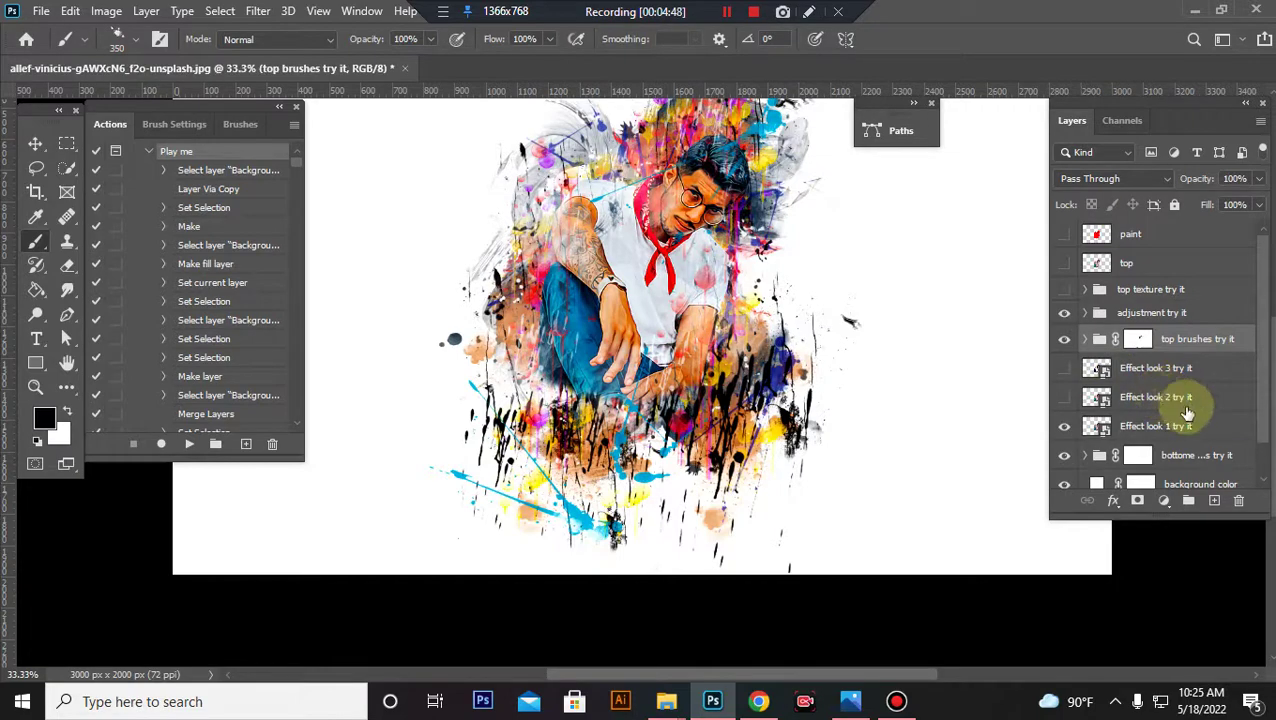
left_click(1064, 426)
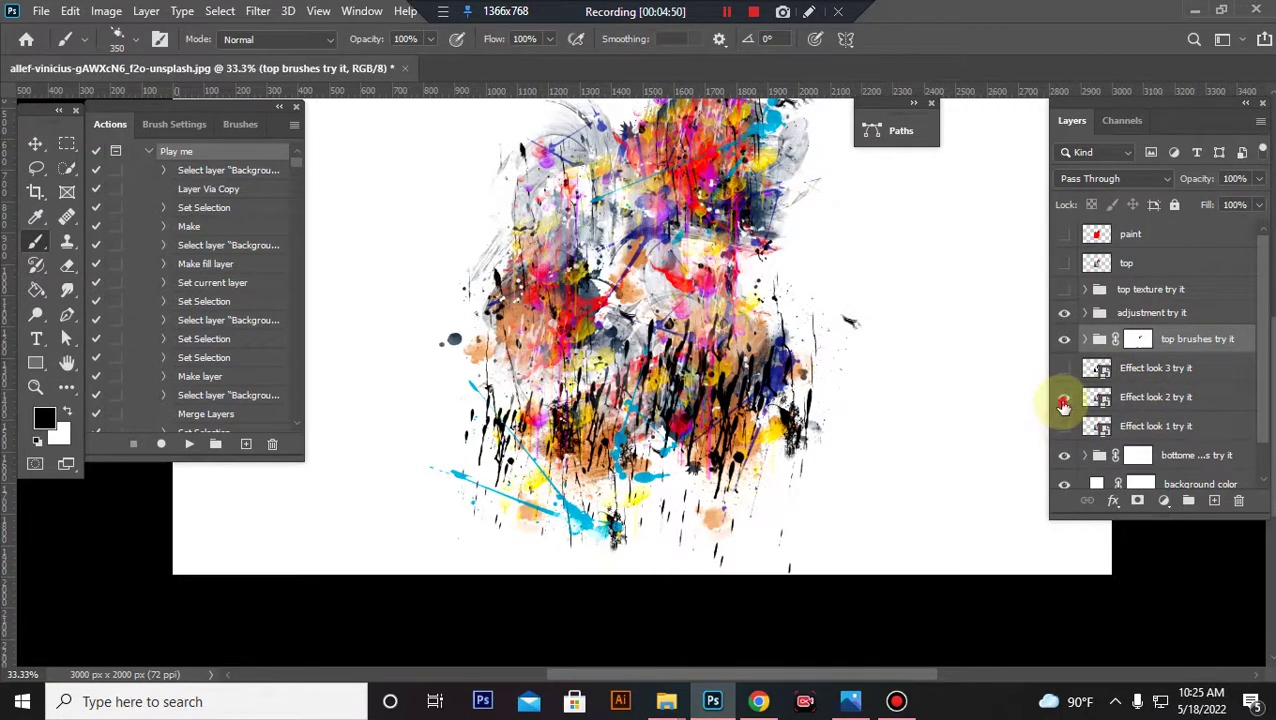
left_click(1064, 397)
key("ctrl+plus")
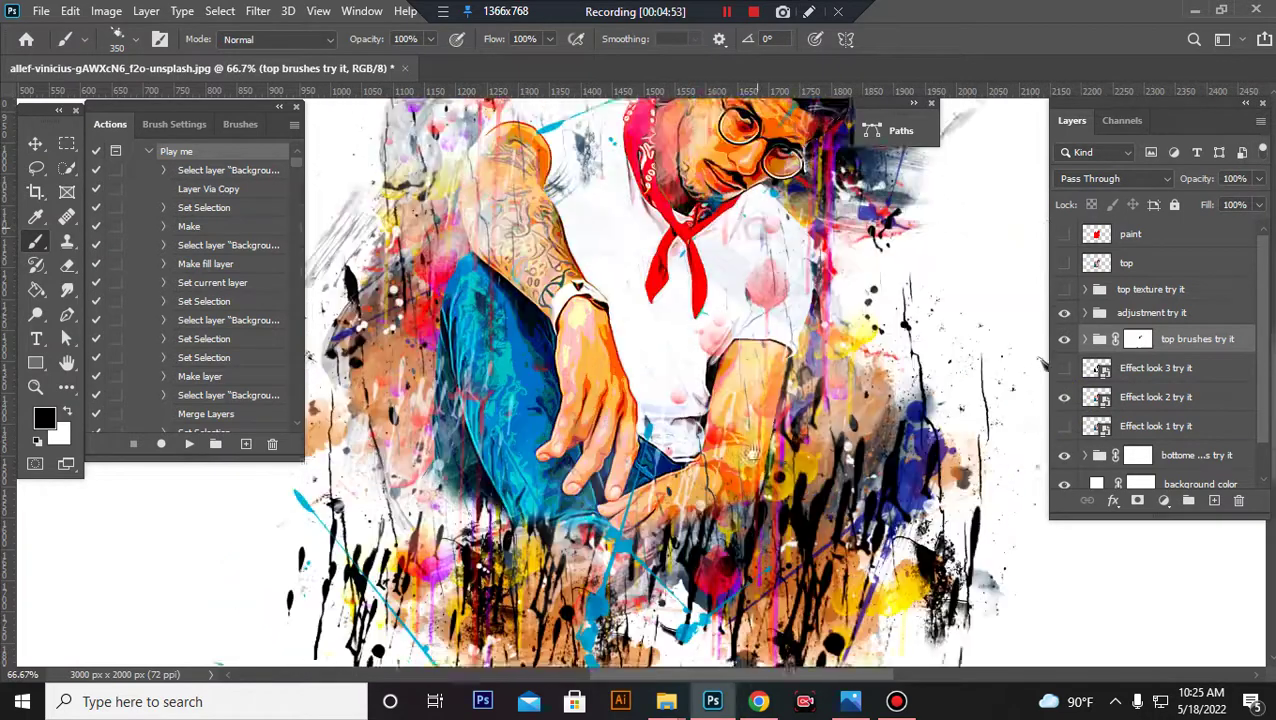
left_click_drag(1043, 362, 997, 427)
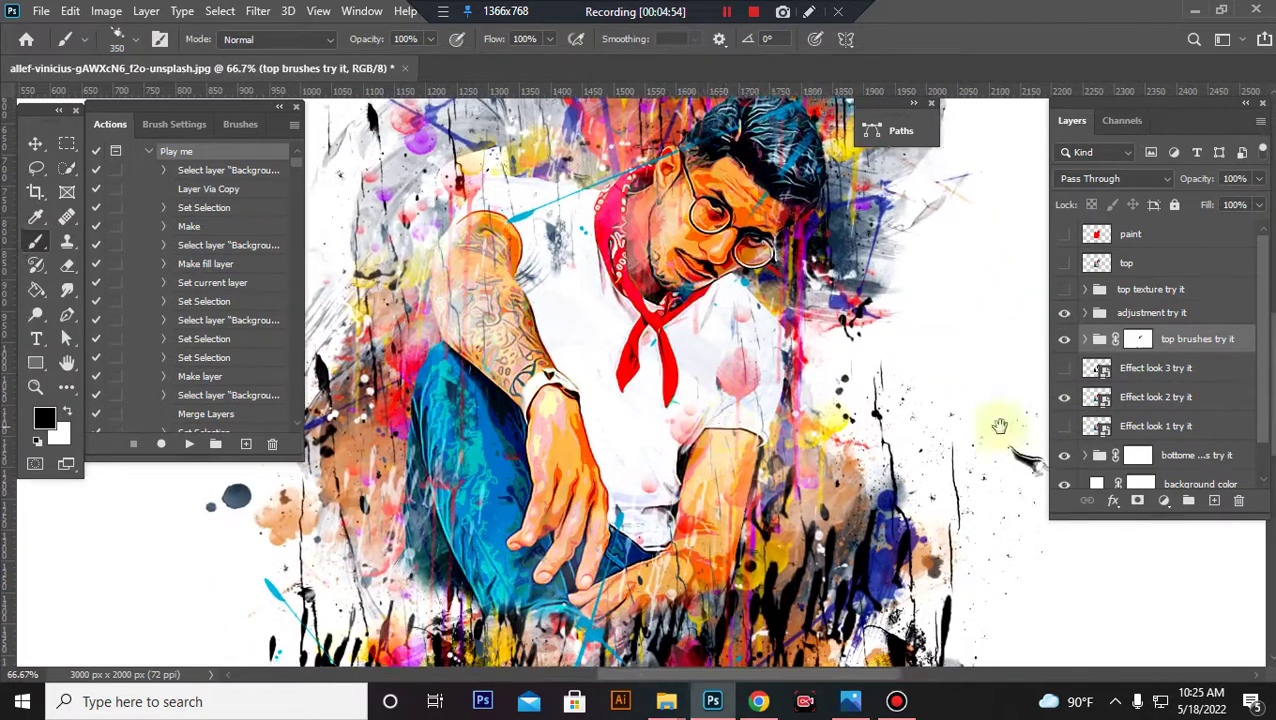
left_click(1064, 405)
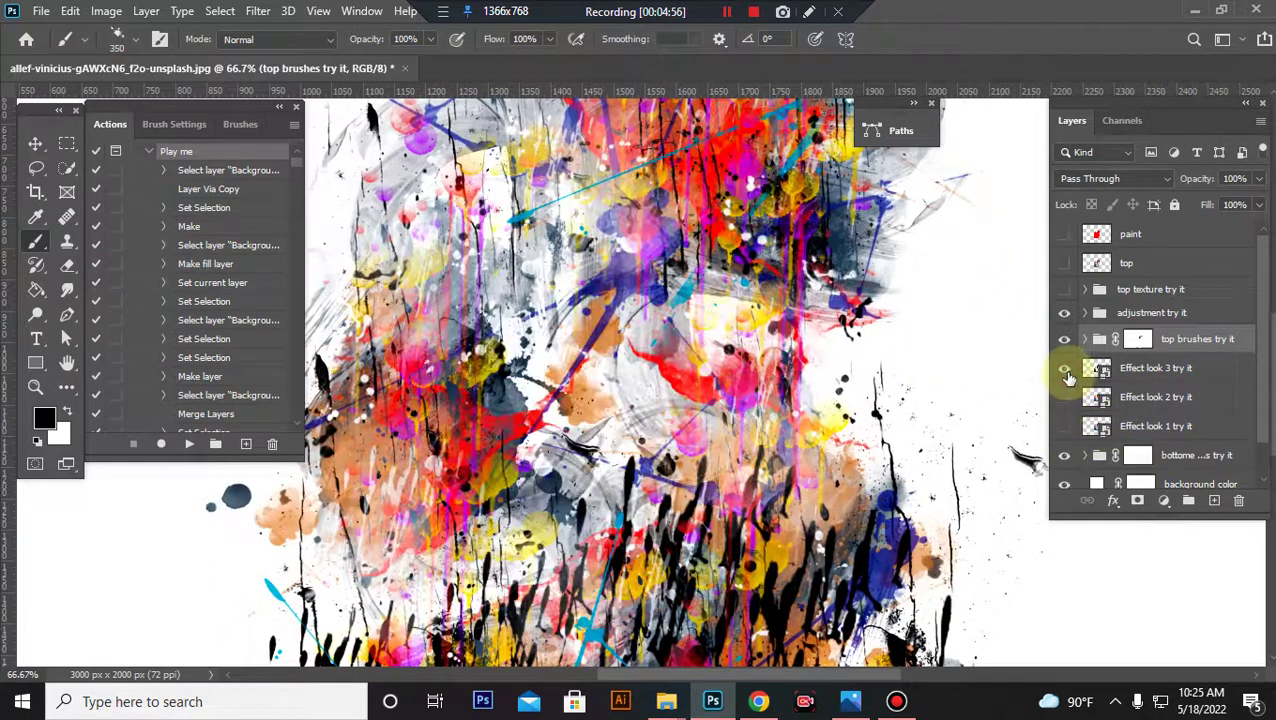
left_click(1066, 370)
left_click(1066, 370)
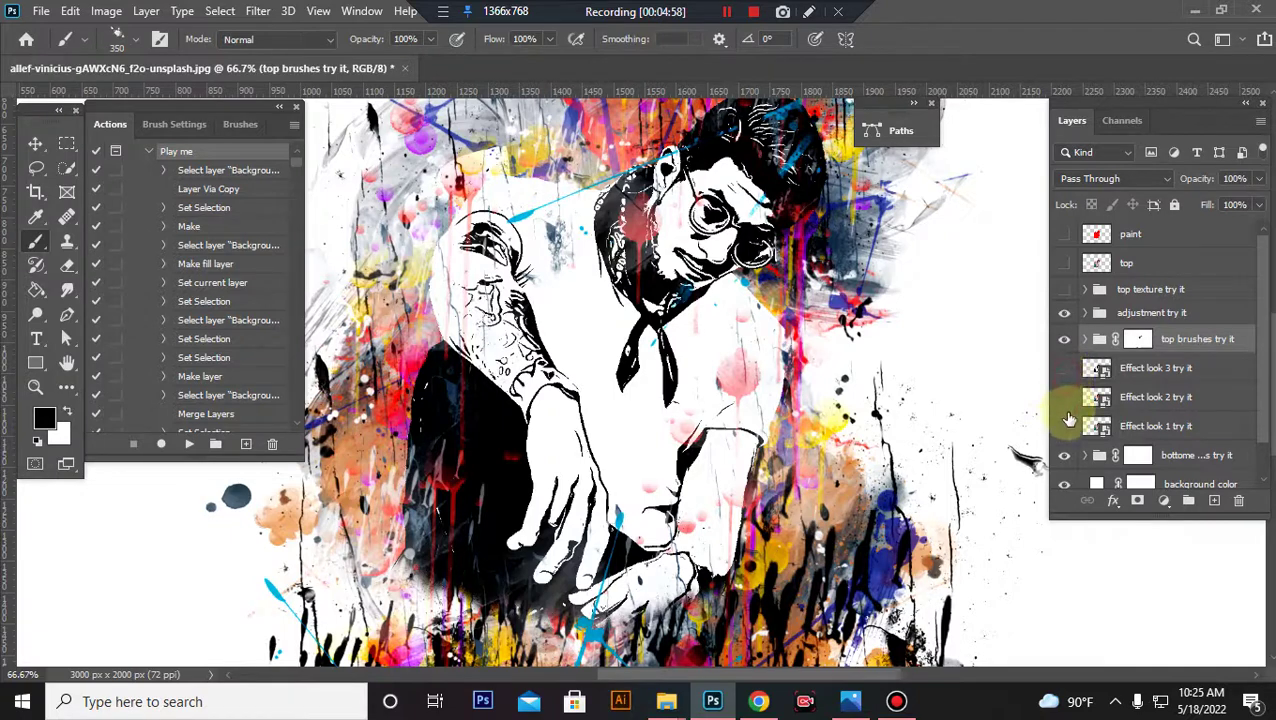
left_click(1065, 426)
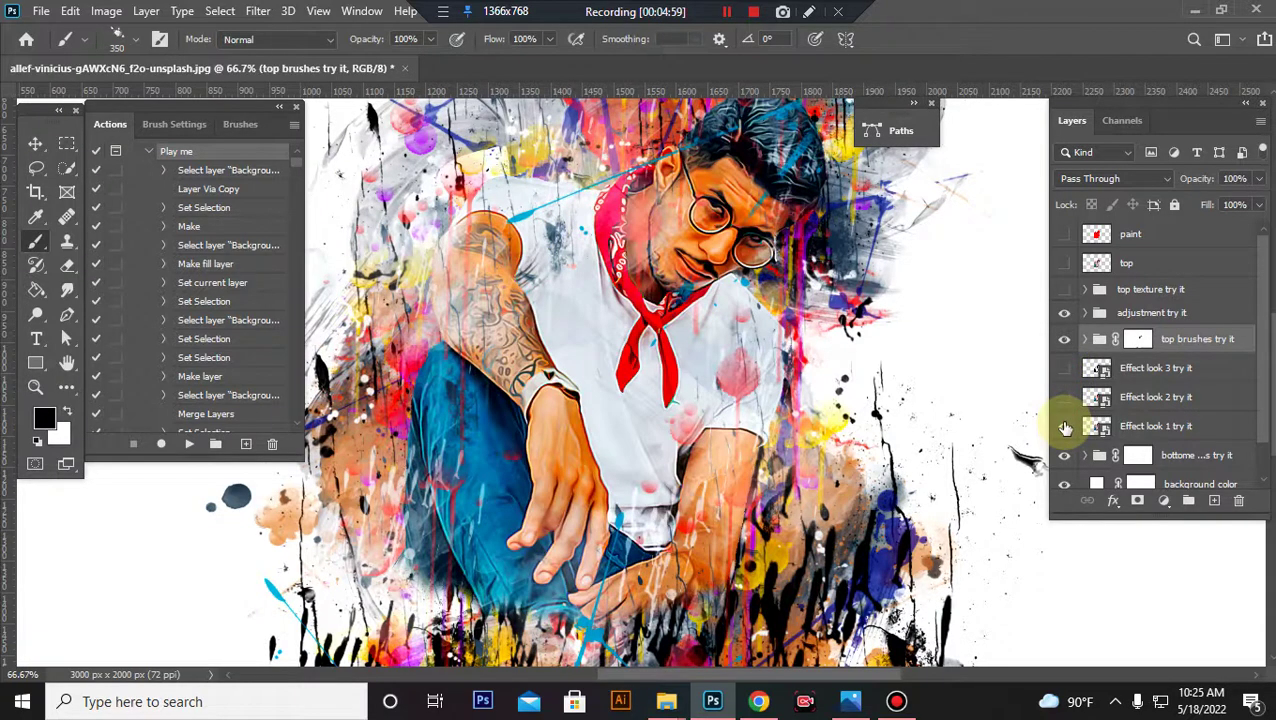
scroll(1120, 413, "down", 1)
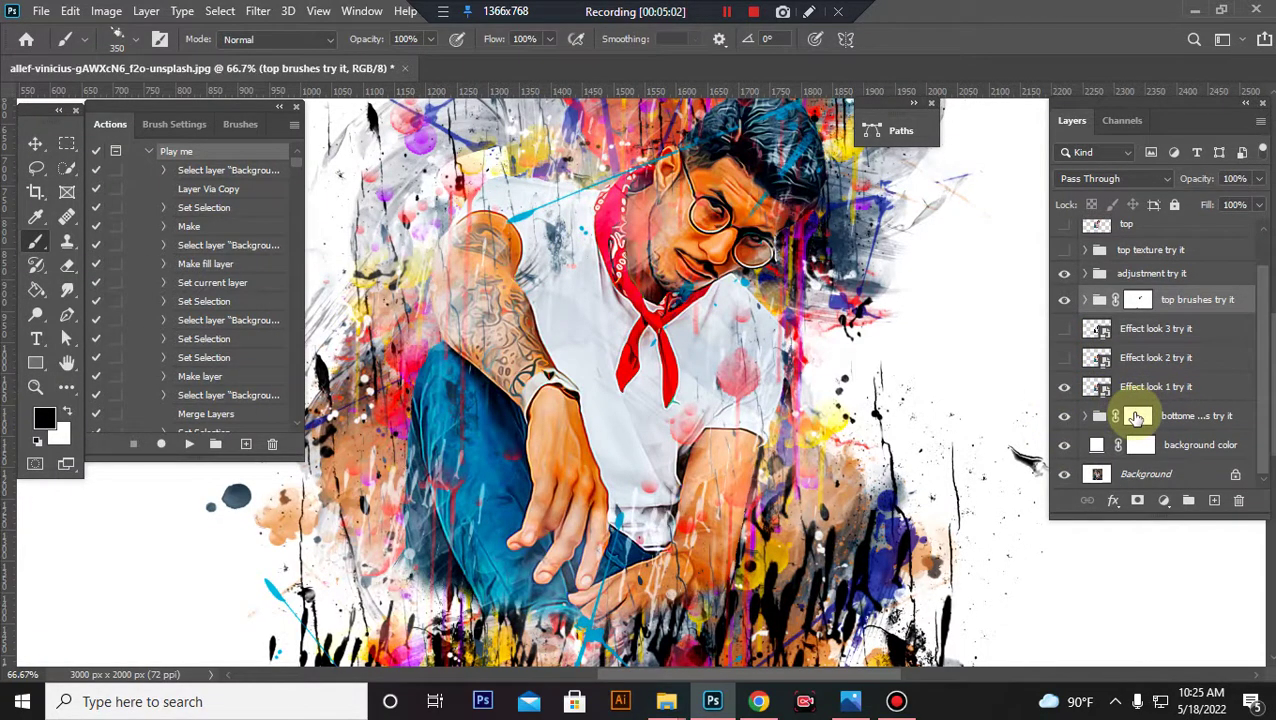
Compare the artwork with the bottom brushes group off and on, then expand the group
key("ctrl+minus")
key("ctrl+minus")
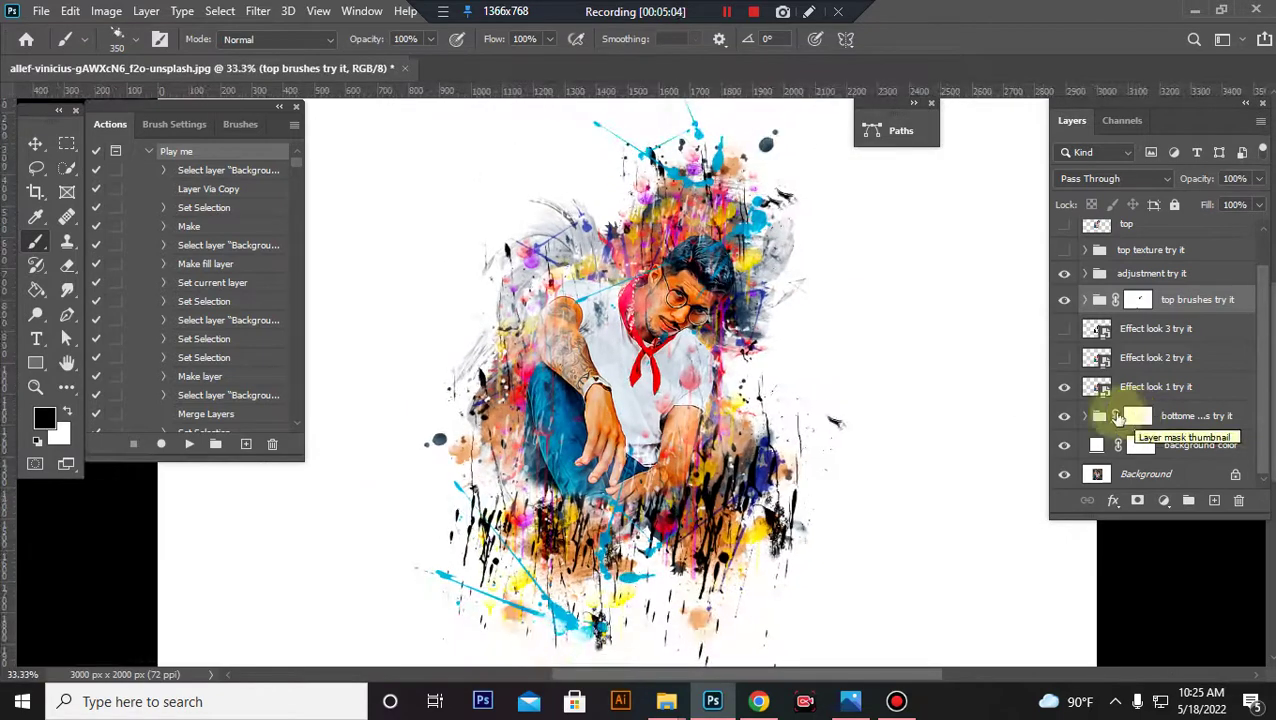
left_click(1066, 417)
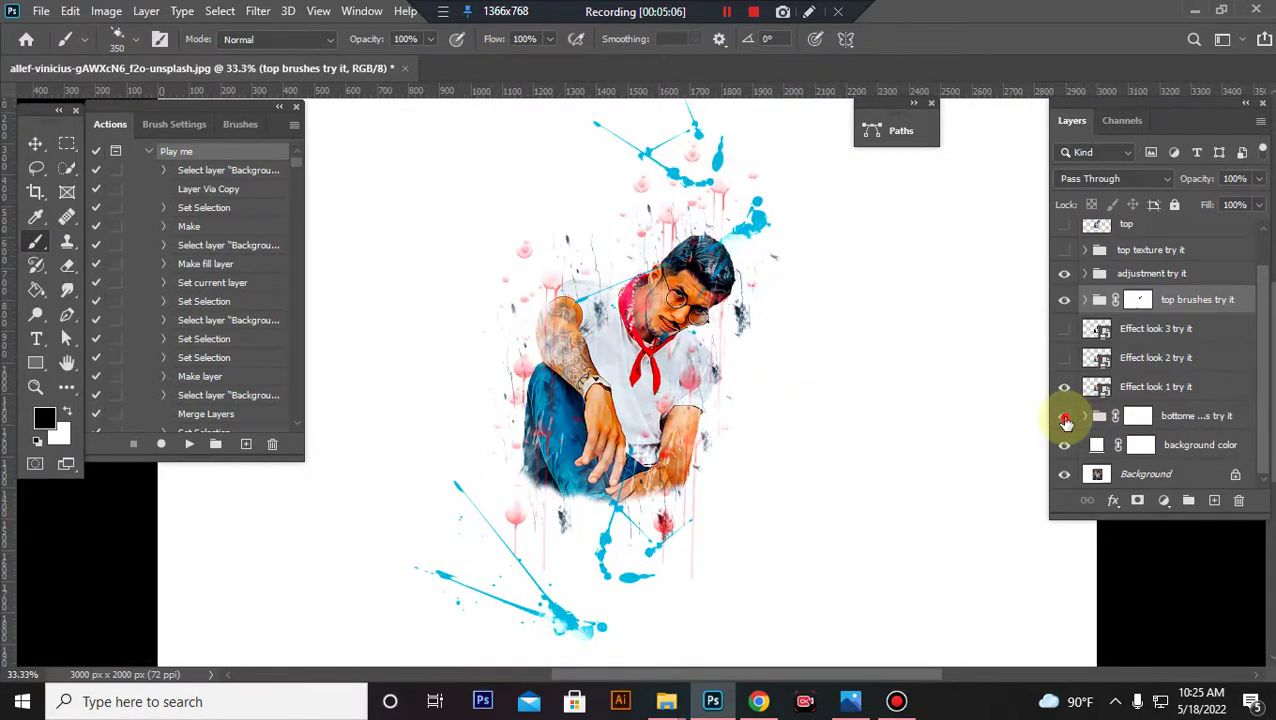
left_click(1066, 417)
left_click(1066, 417)
left_click(1066, 417)
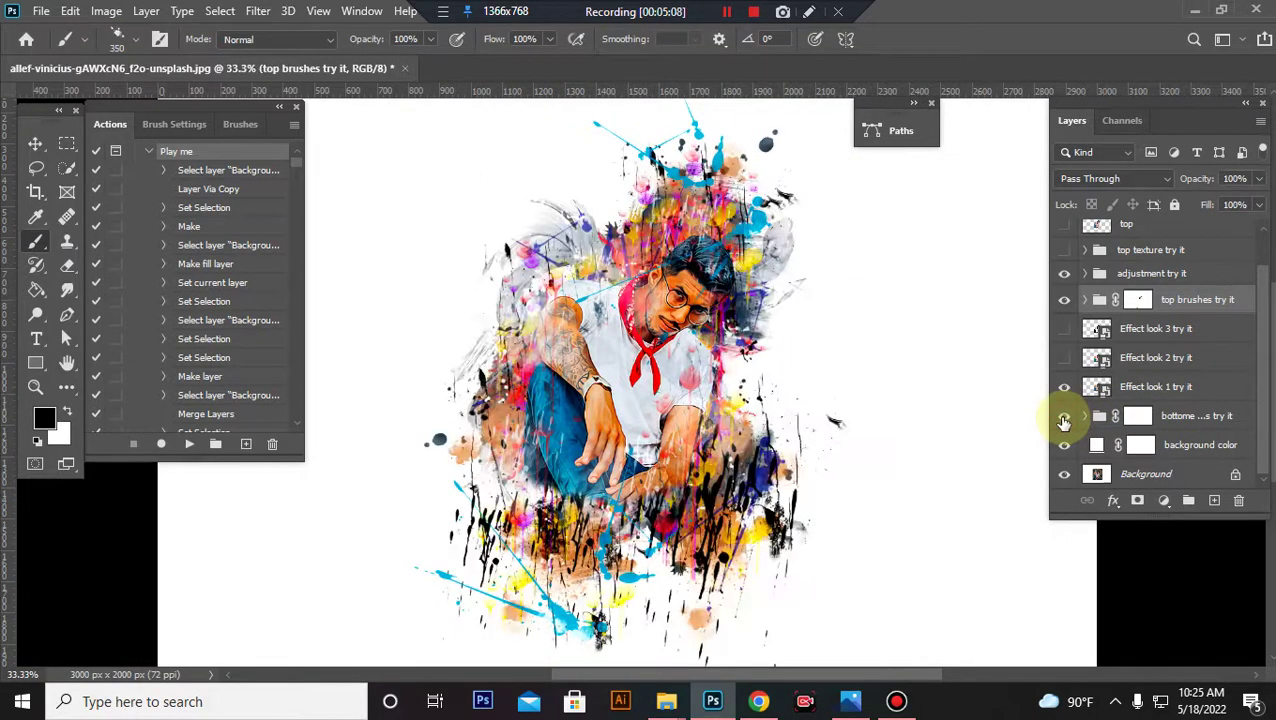
left_click(1087, 417)
scroll(1168, 413, "down", 5)
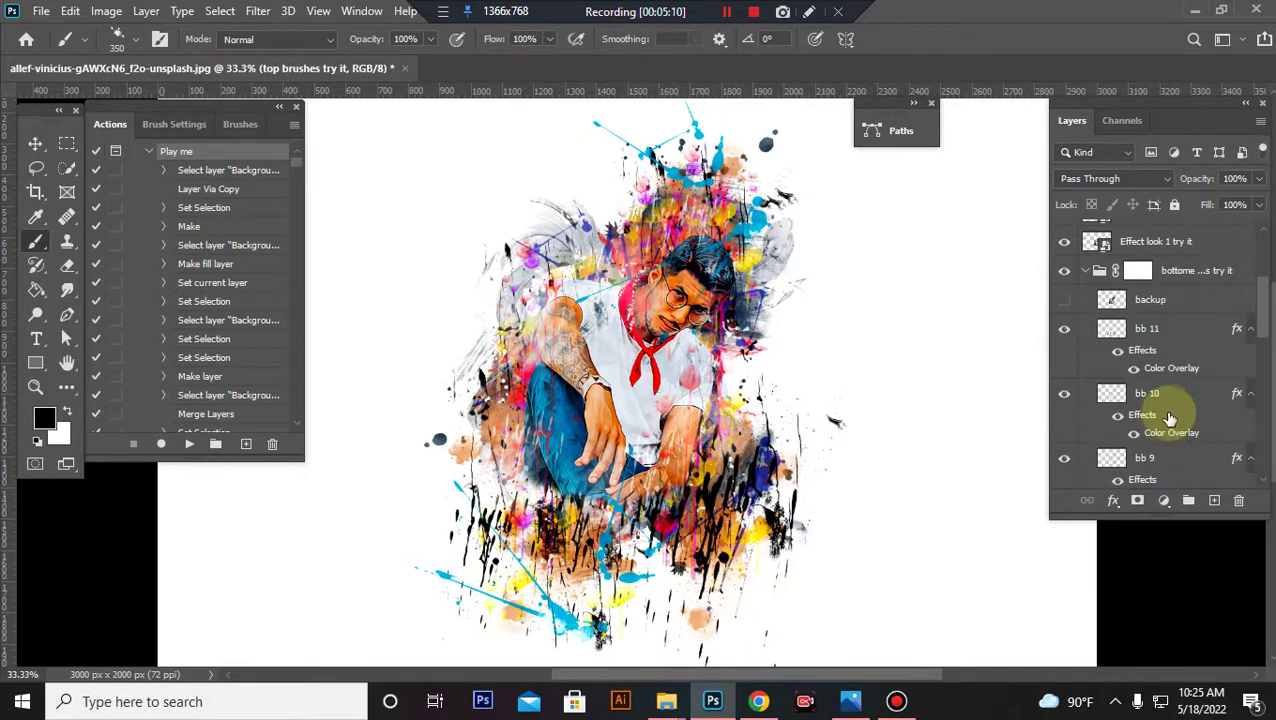
scroll(1172, 417, "down", 3)
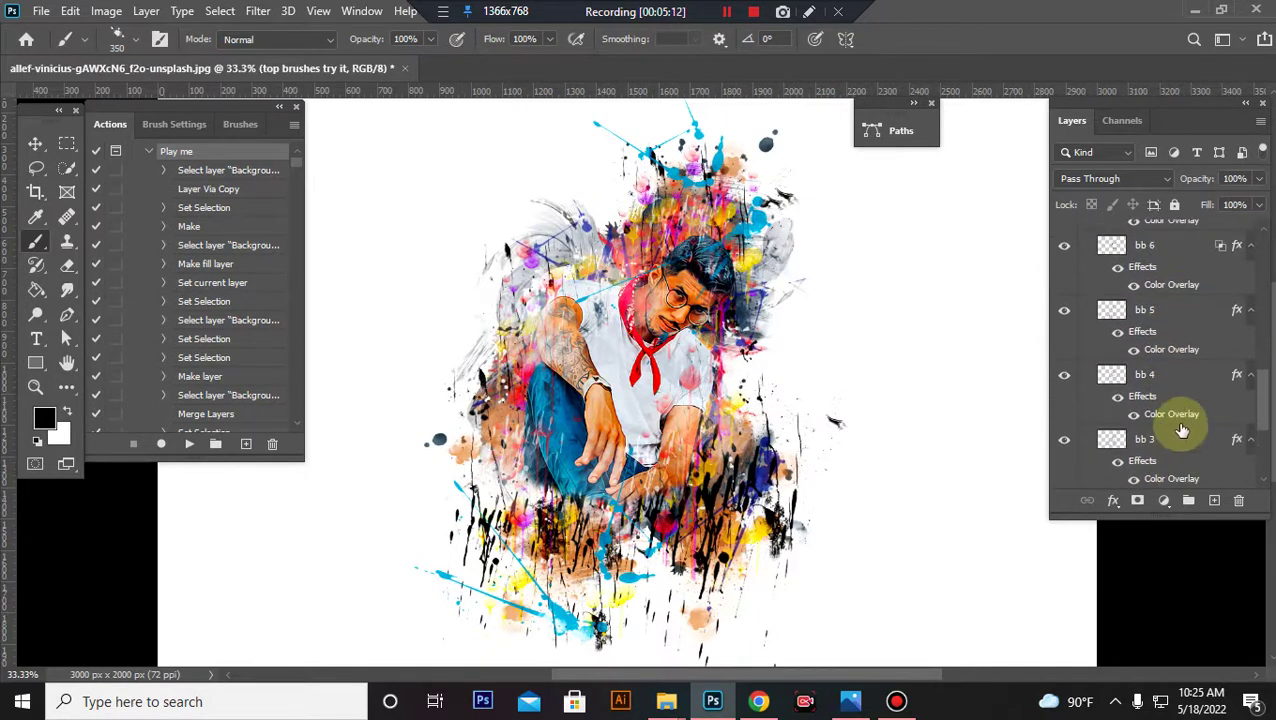
scroll(1183, 430, "down", 3)
Stretch bb 1 to about 105% wide and 117% tall
left_click(1177, 426)
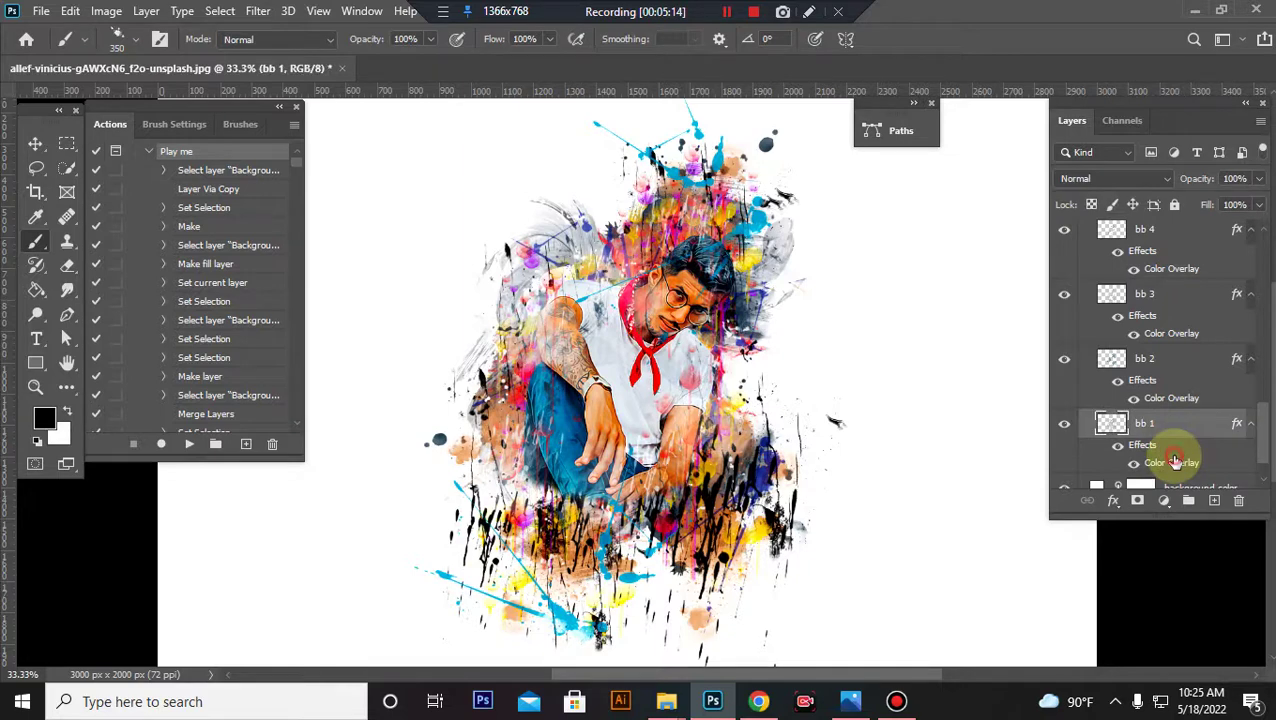
key("ctrl+t")
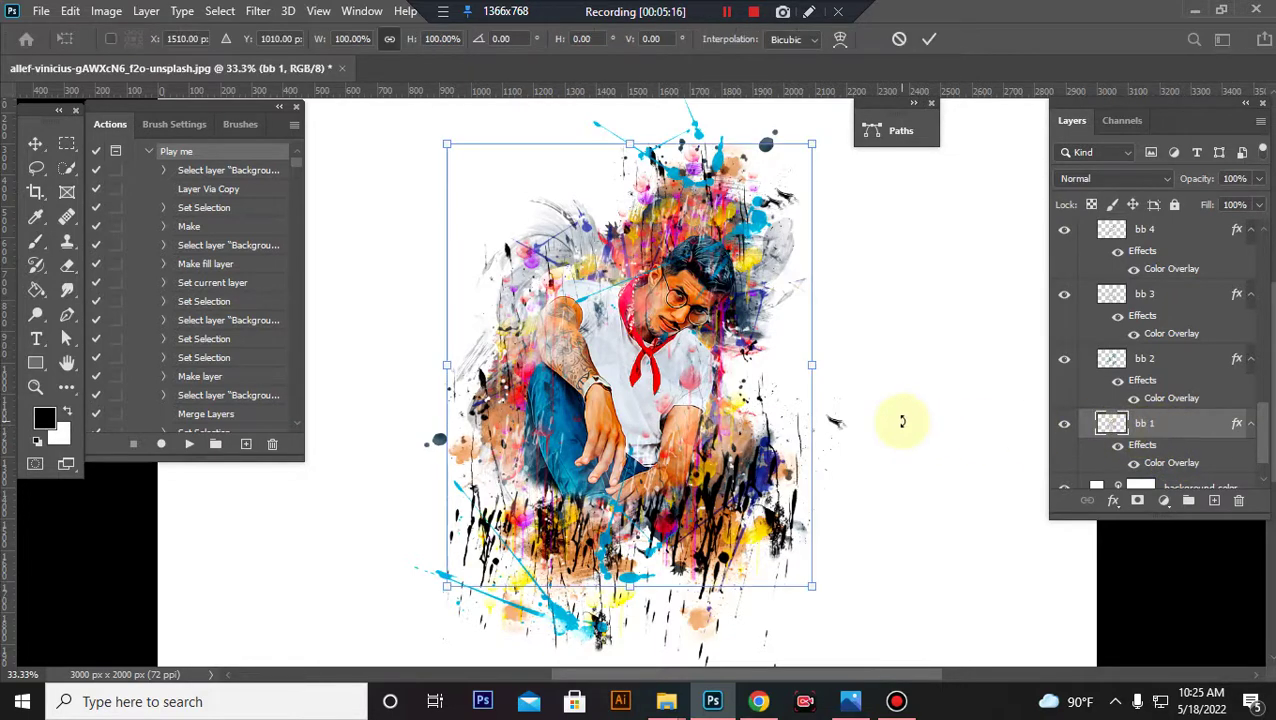
key("ctrl+minus")
left_click_drag(505, 223, 504, 198)
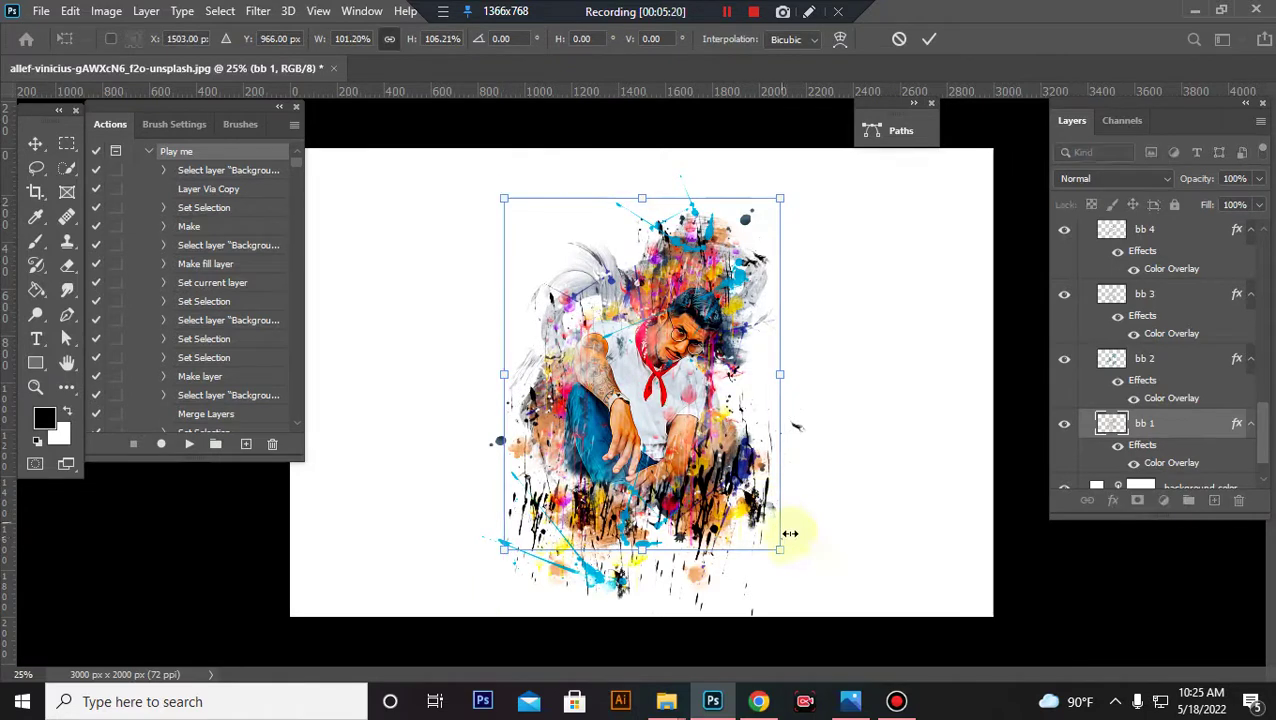
mouse_move(784, 553)
left_mouse_down()
mouse_move(800, 577)
mouse_move(791, 572)
left_mouse_up()
left_click_drag(504, 581, 508, 585)
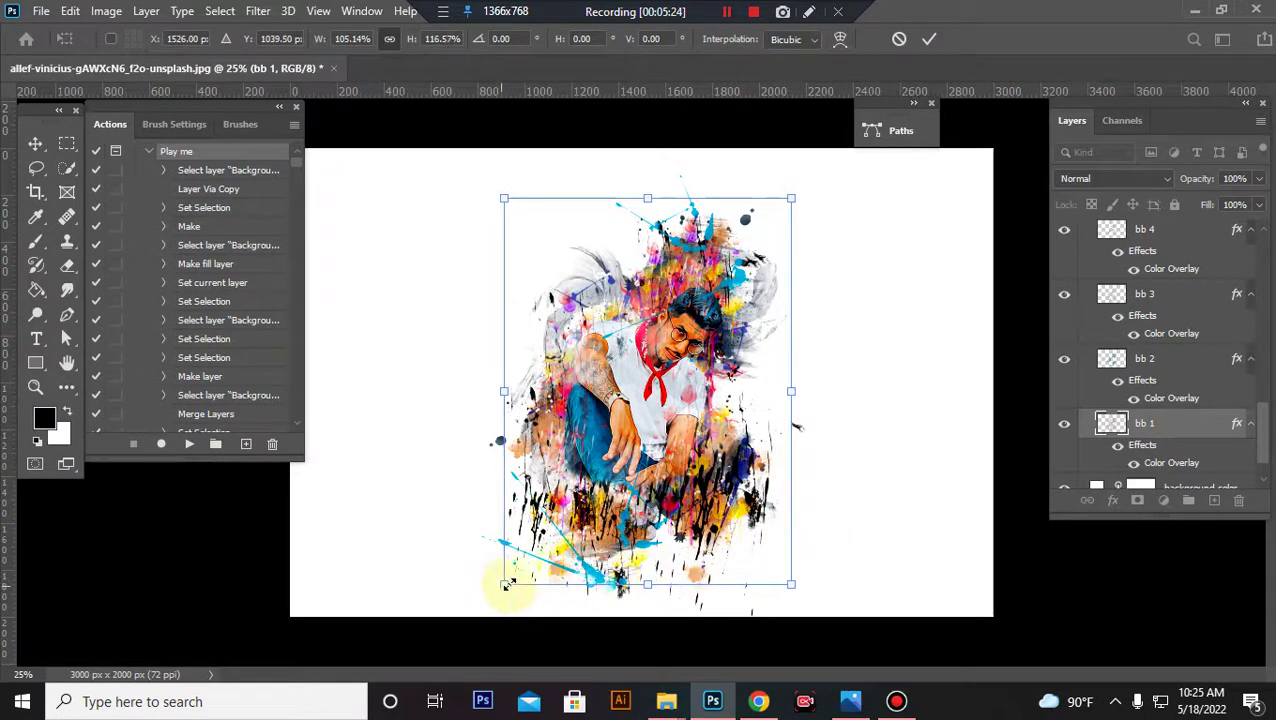
key("Return")
key("b")
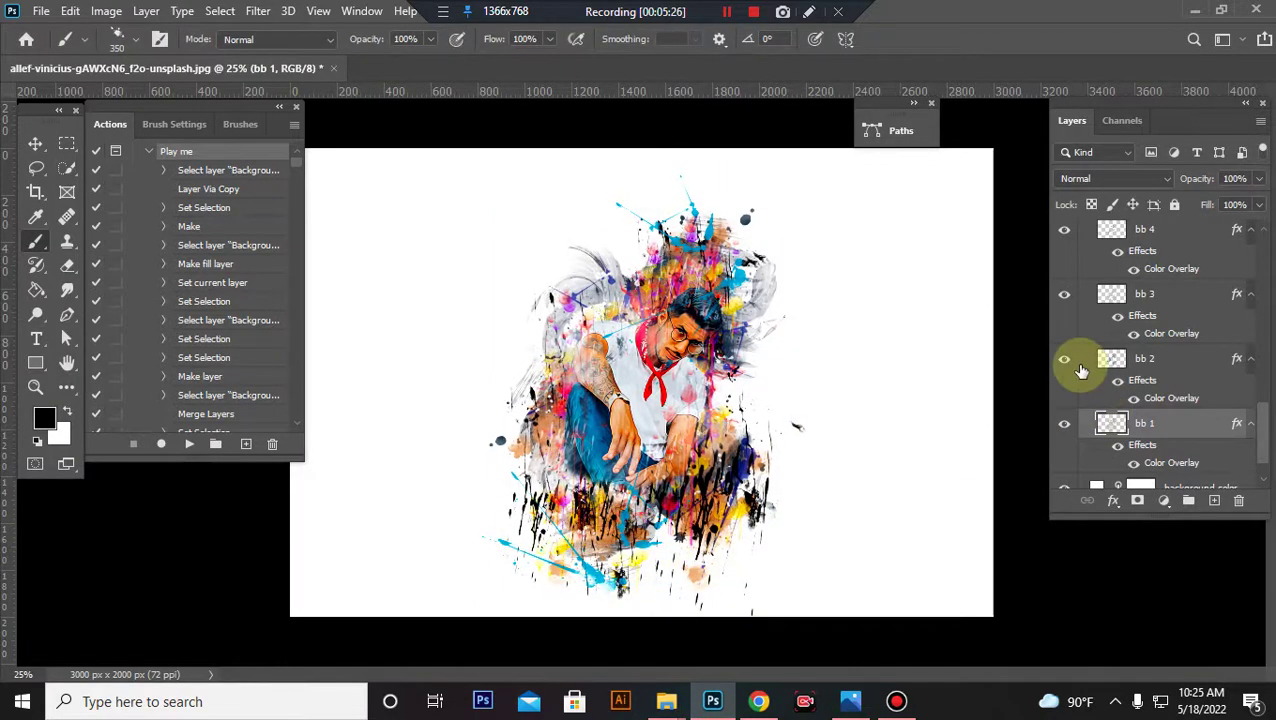
key("ctrl+plus")
Compare with bb 2 toggled off and back on, then hide bb 3's black drips
left_click(1064, 358)
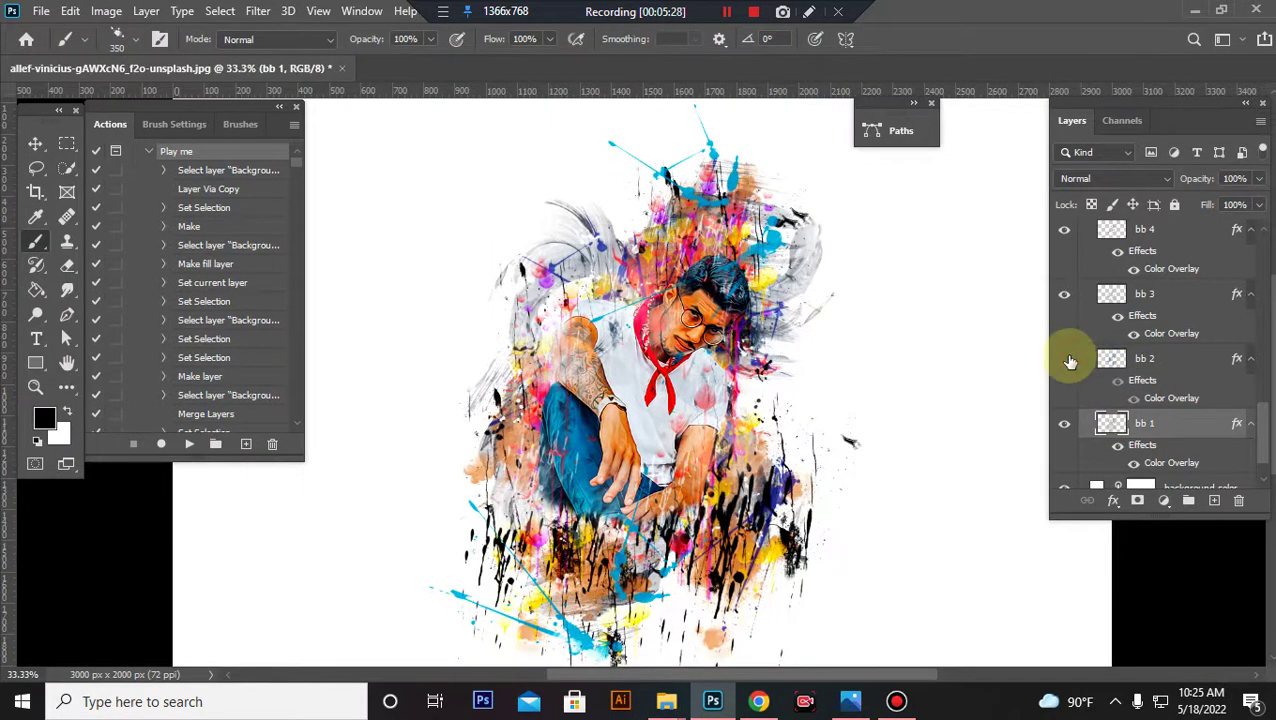
left_click(1065, 359)
left_click(1063, 358)
left_click(1065, 360)
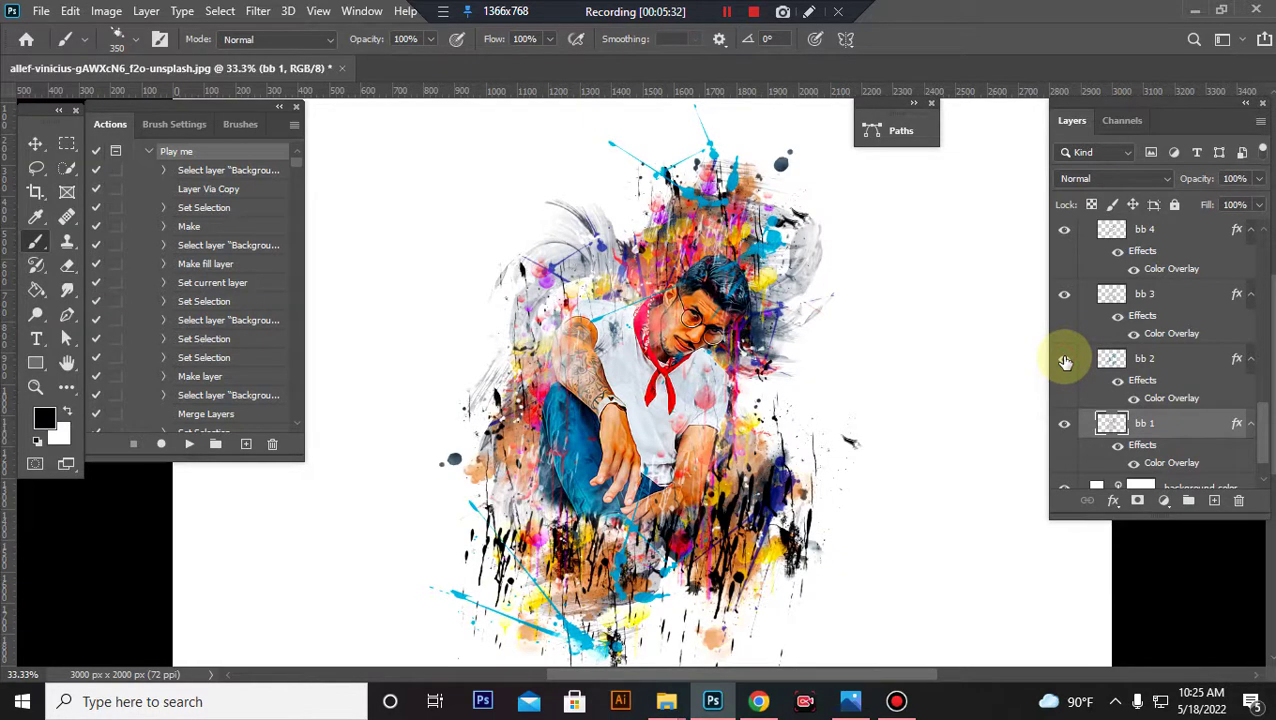
left_click(1066, 295)
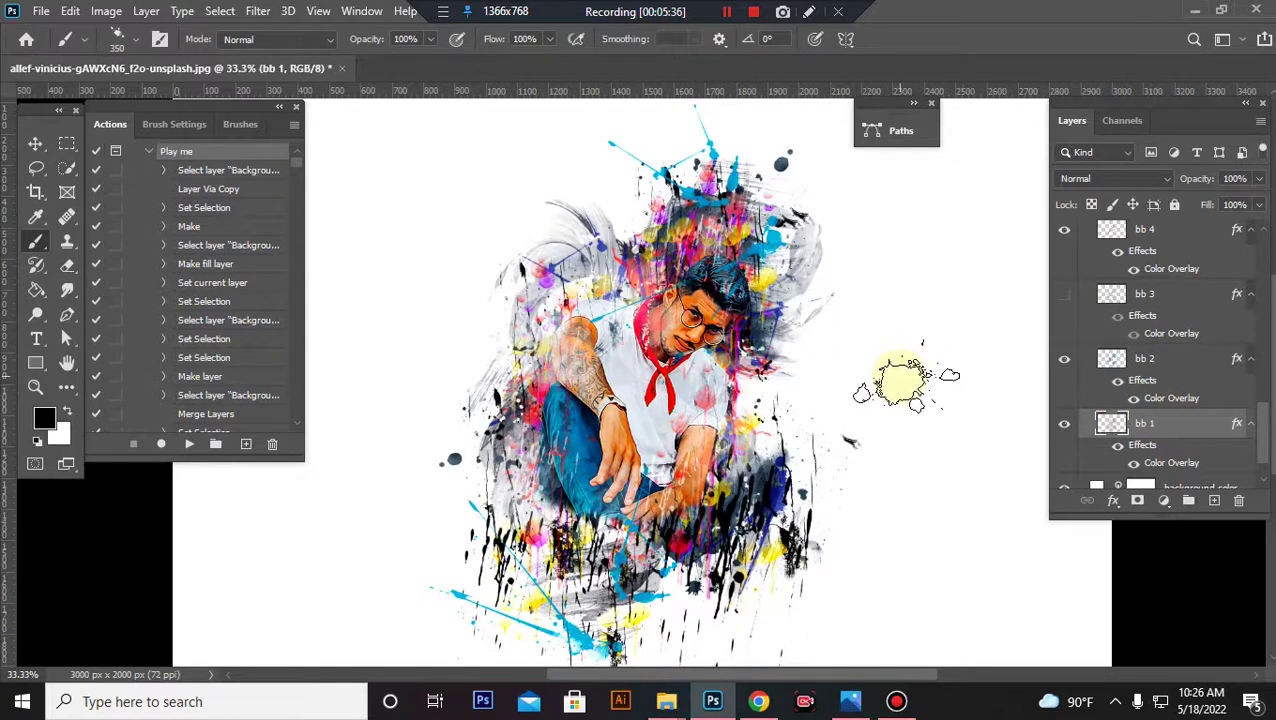
scroll(905, 383, "down", 3)
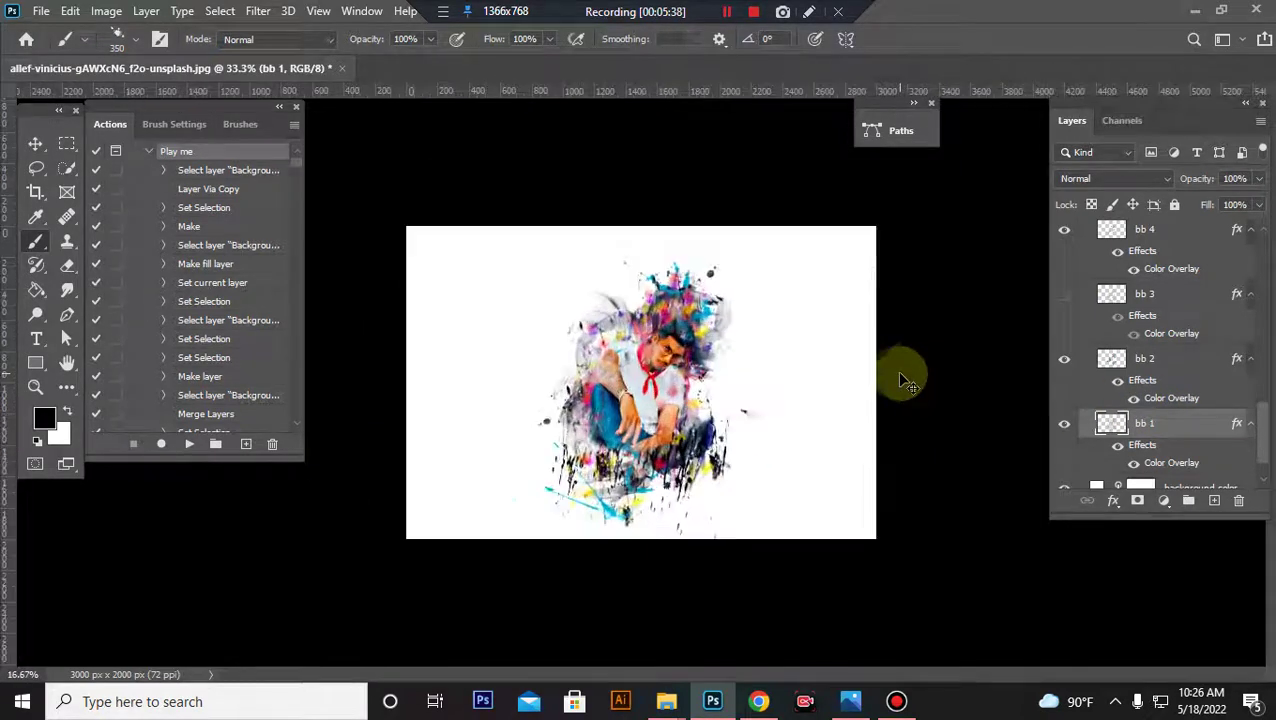
scroll(902, 378, "up", 2)
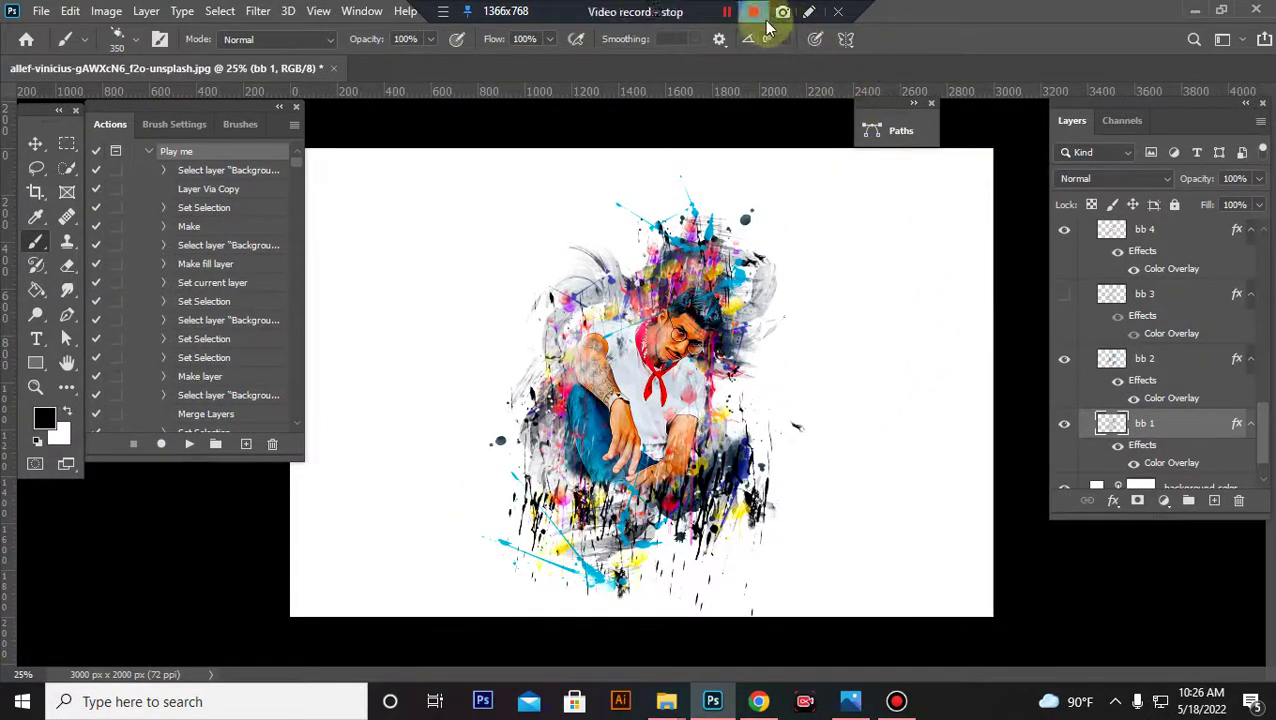